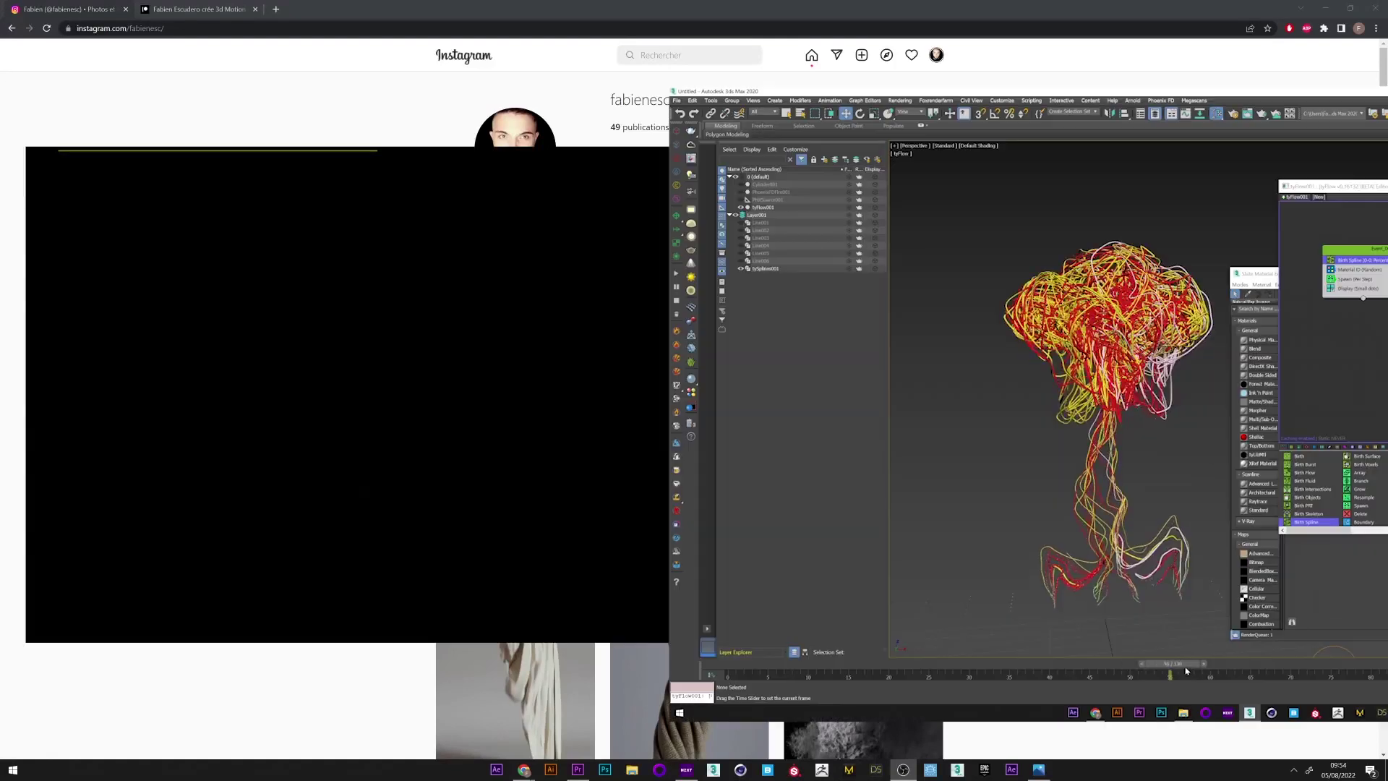
# - Look through the artist's Instagram posts and the Patreon page with the Spline advection scene file
pyautogui.scroll(-8, 195, 142)
pyautogui.scroll(8, 689, 415)
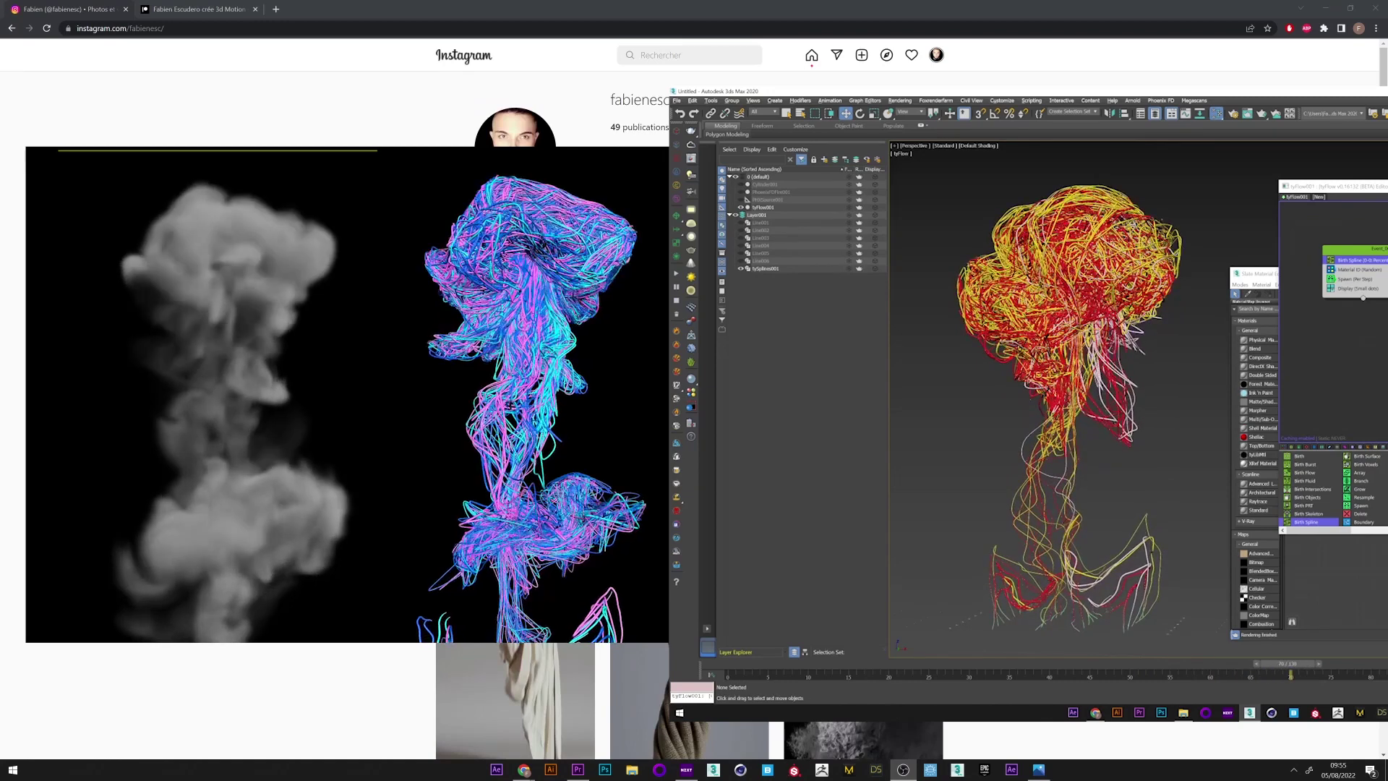
pyautogui.scroll(-2, 673, 402)
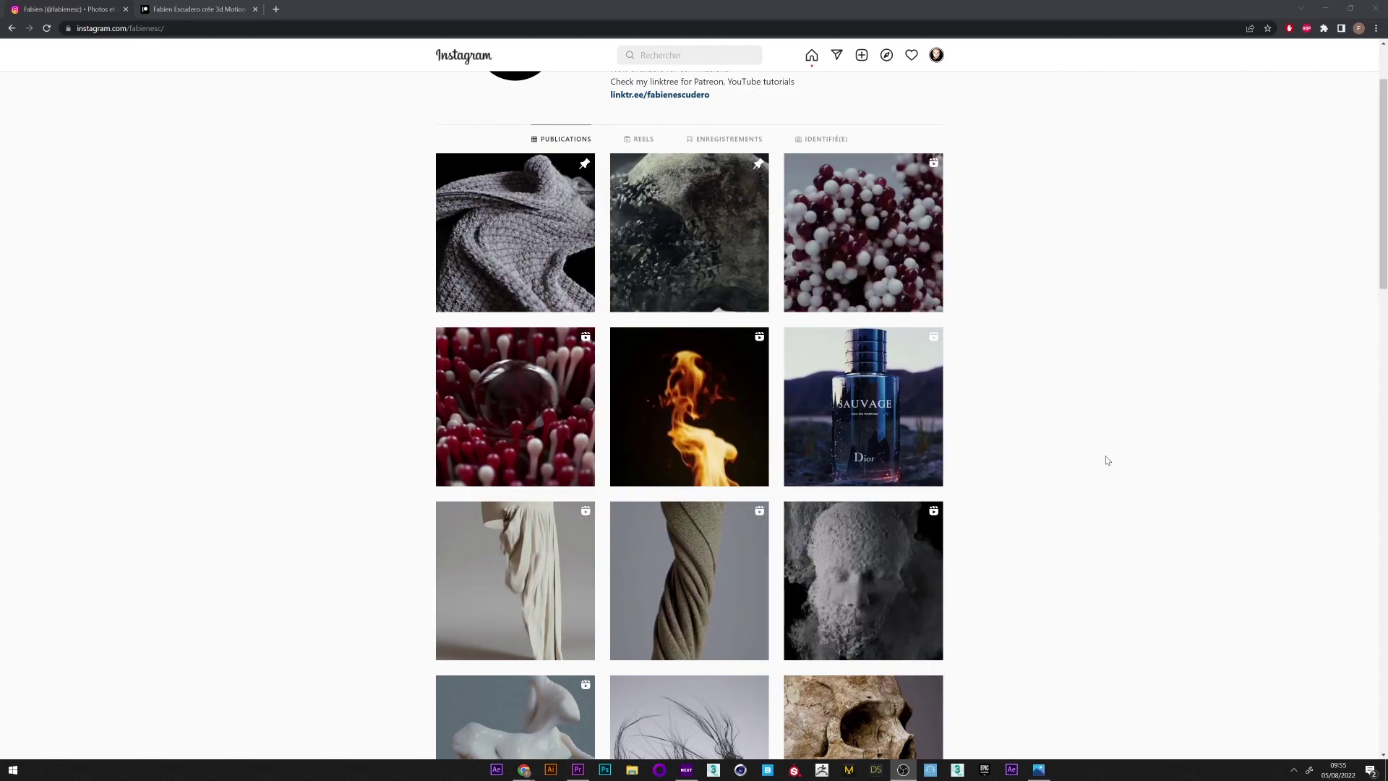
pyautogui.click(198, 9)
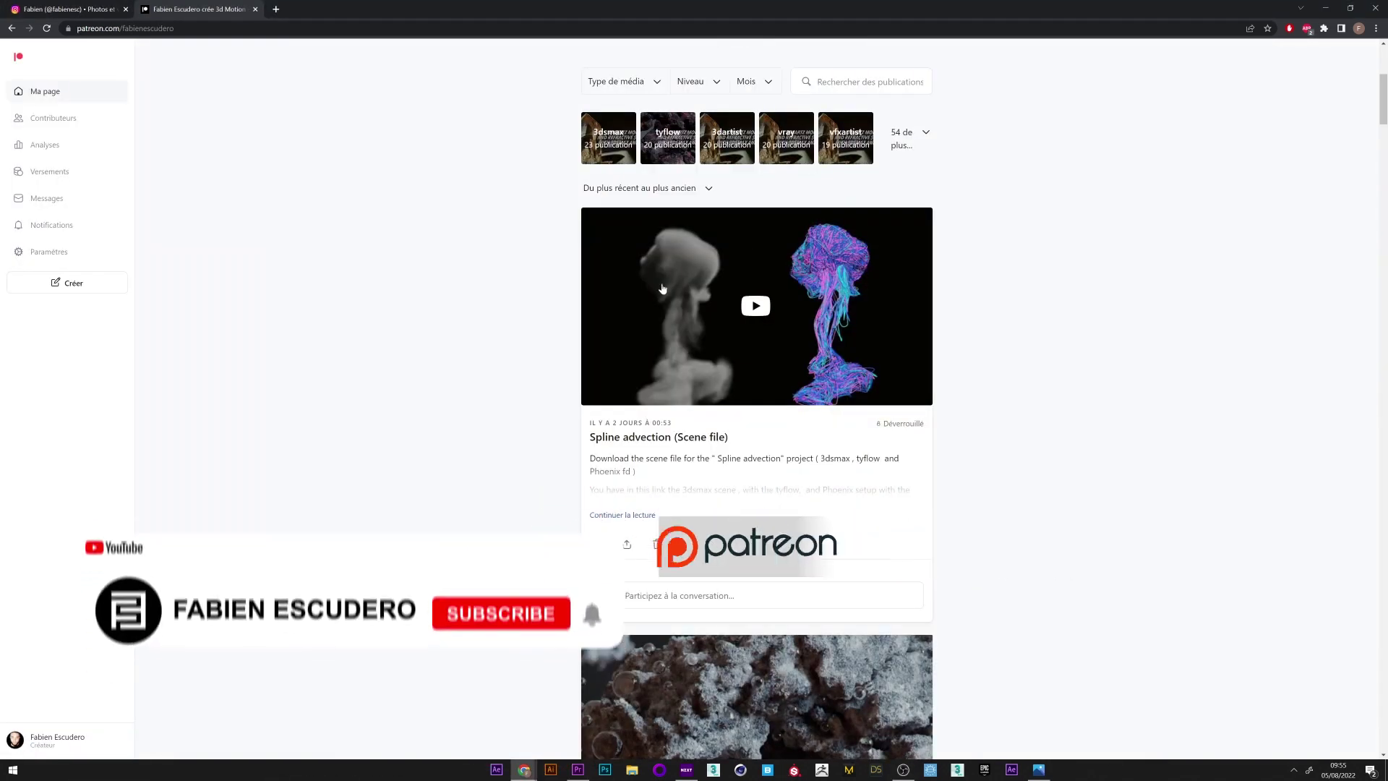
pyautogui.moveTo(1380, 100); pyautogui.dragTo(1366, 459)
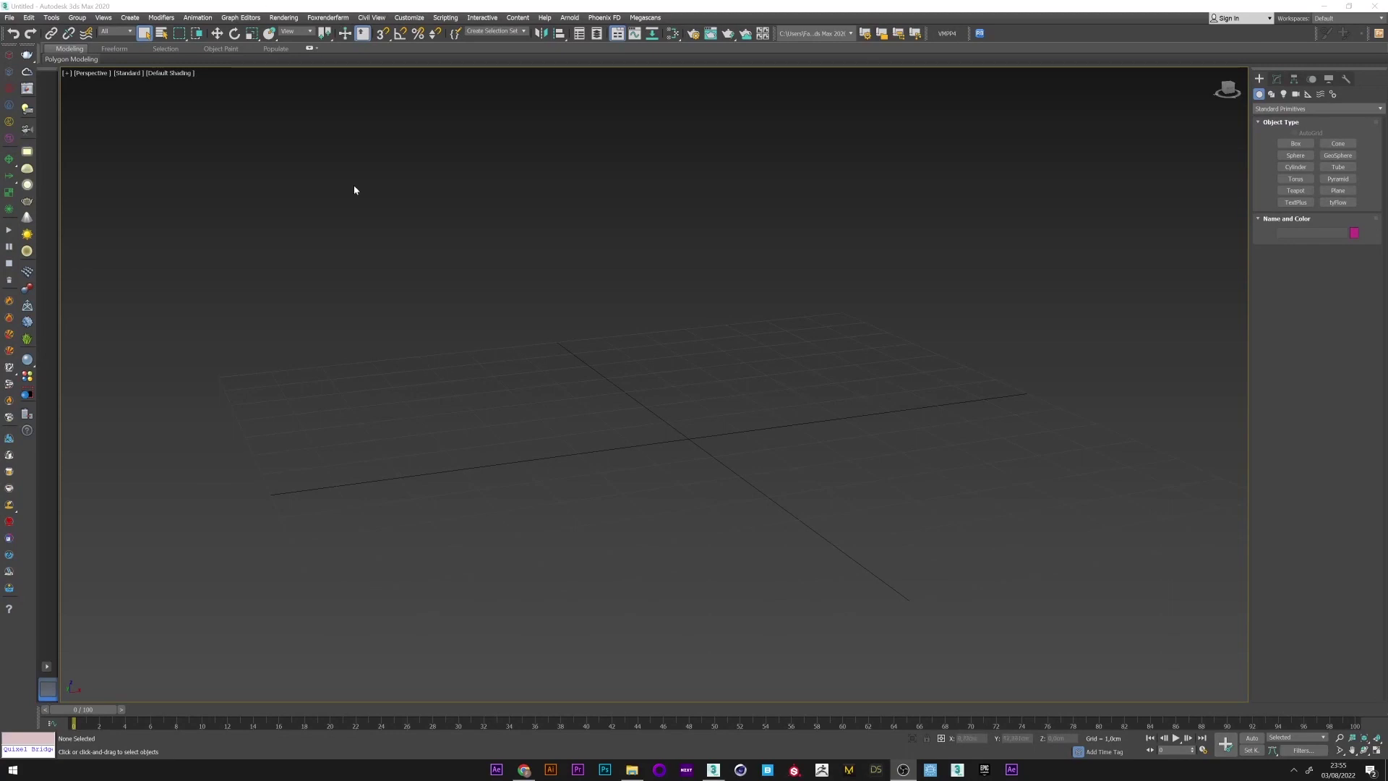
# - Set the system unit scale to centimetres in the Units Setup and accept it
pyautogui.click(409, 18)
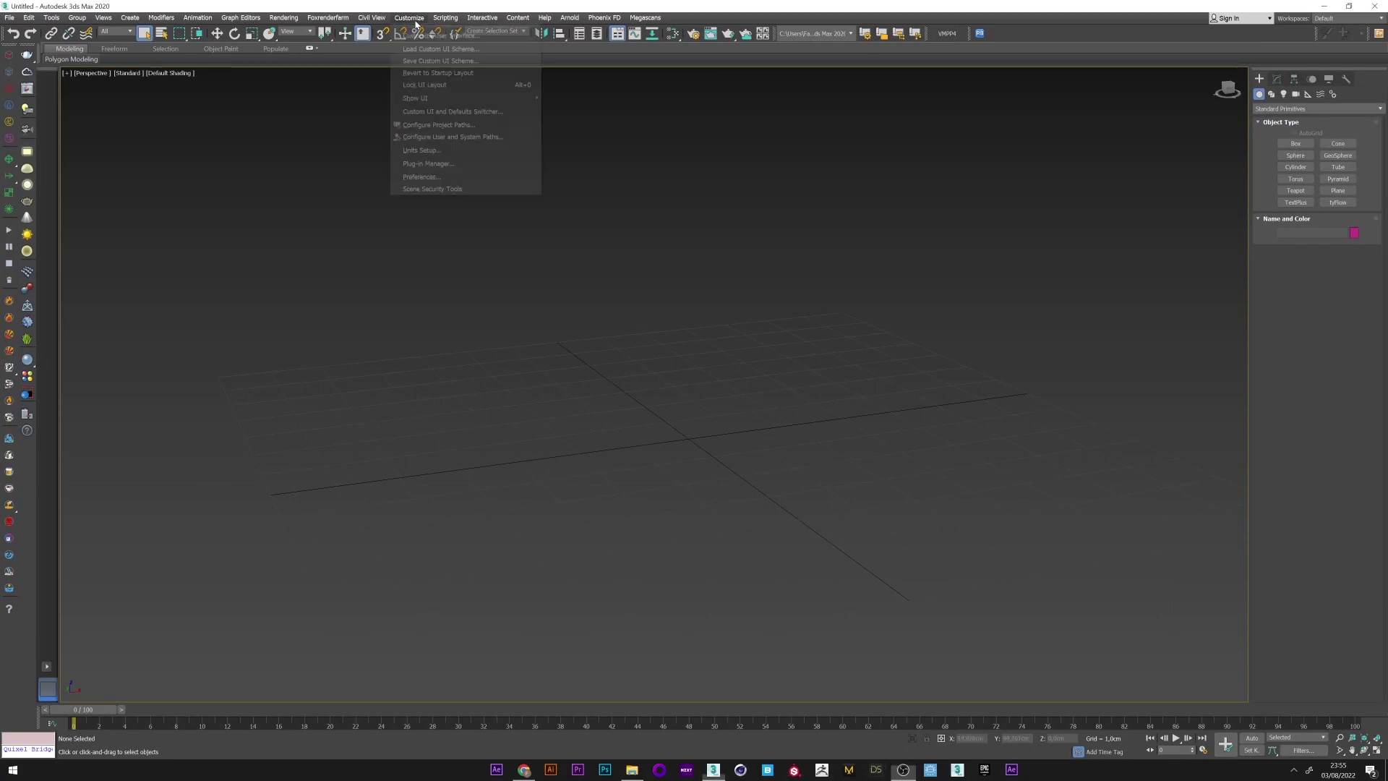
pyautogui.click(432, 152)
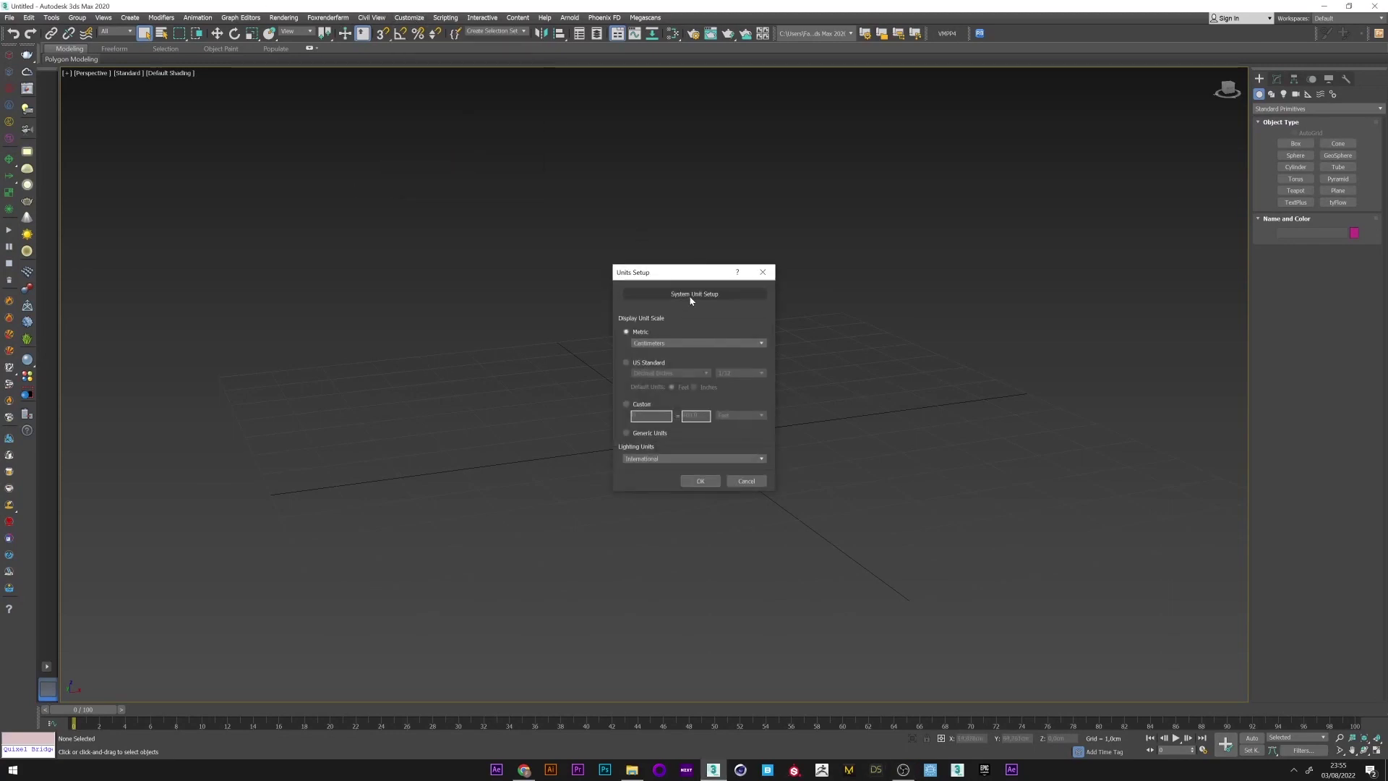
pyautogui.click(688, 295)
pyautogui.click(727, 347)
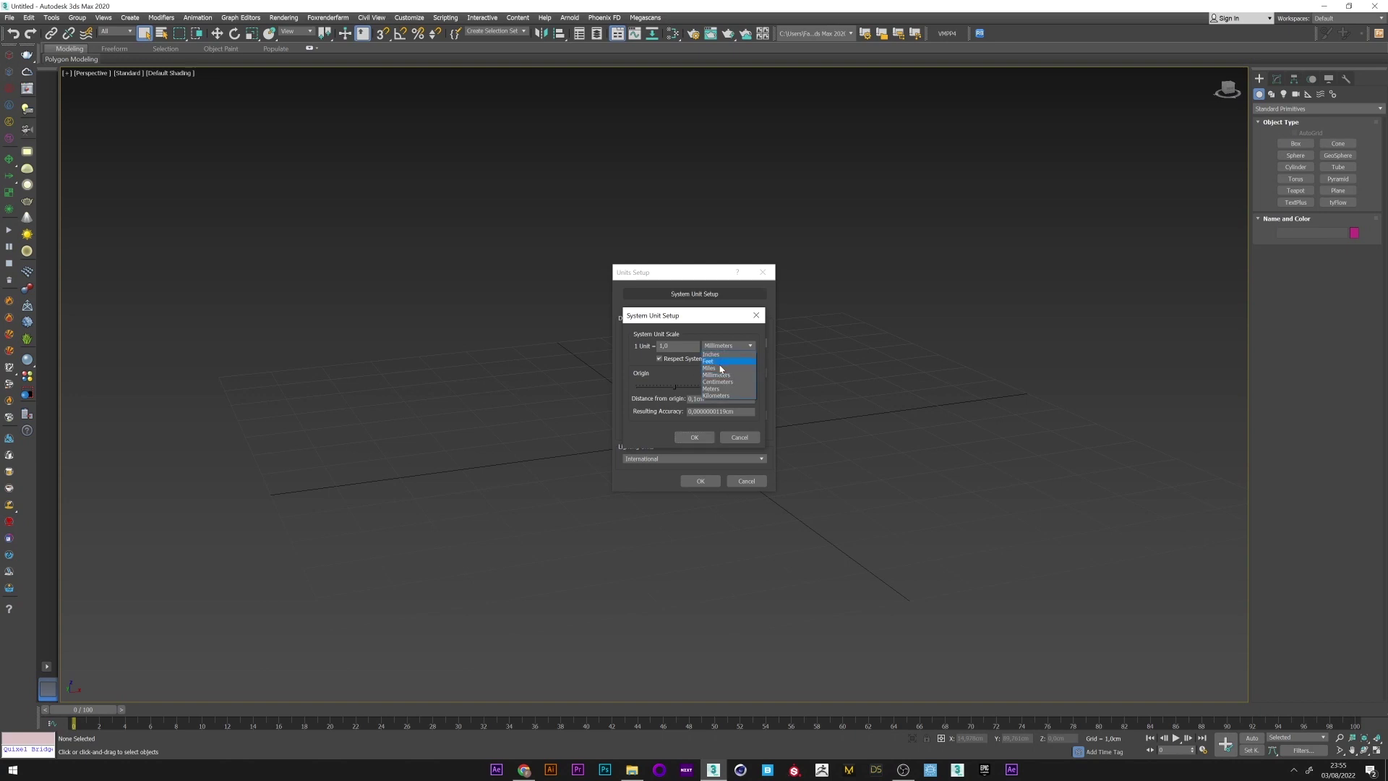
pyautogui.click(718, 382)
pyautogui.click(694, 438)
pyautogui.click(700, 481)
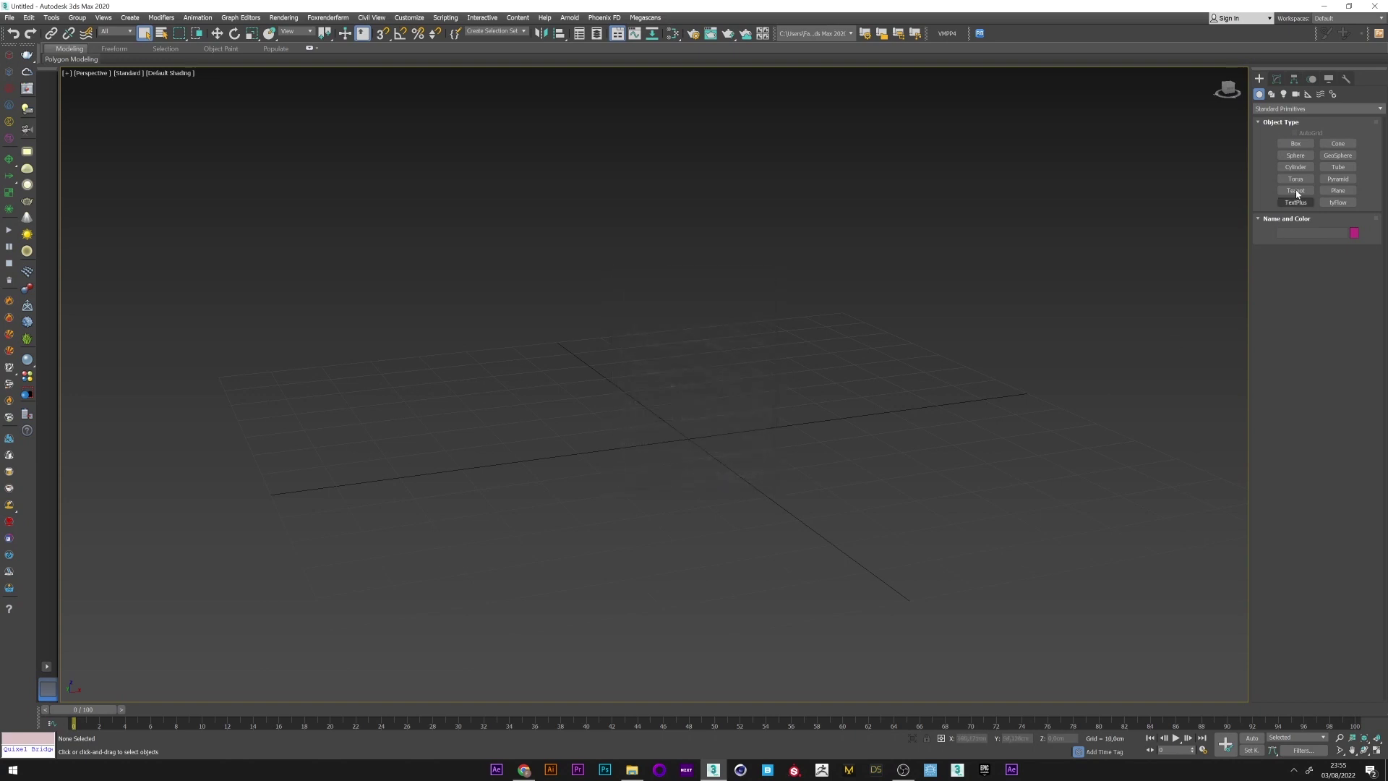
# - Create an upright cylinder at the grid origin and convert it to an Editable Poly
pyautogui.click(1295, 167)
pyautogui.moveTo(687, 442); pyautogui.dragTo(731, 443)
pyautogui.rightClick(688, 358)
pyautogui.rightClick(689, 382)
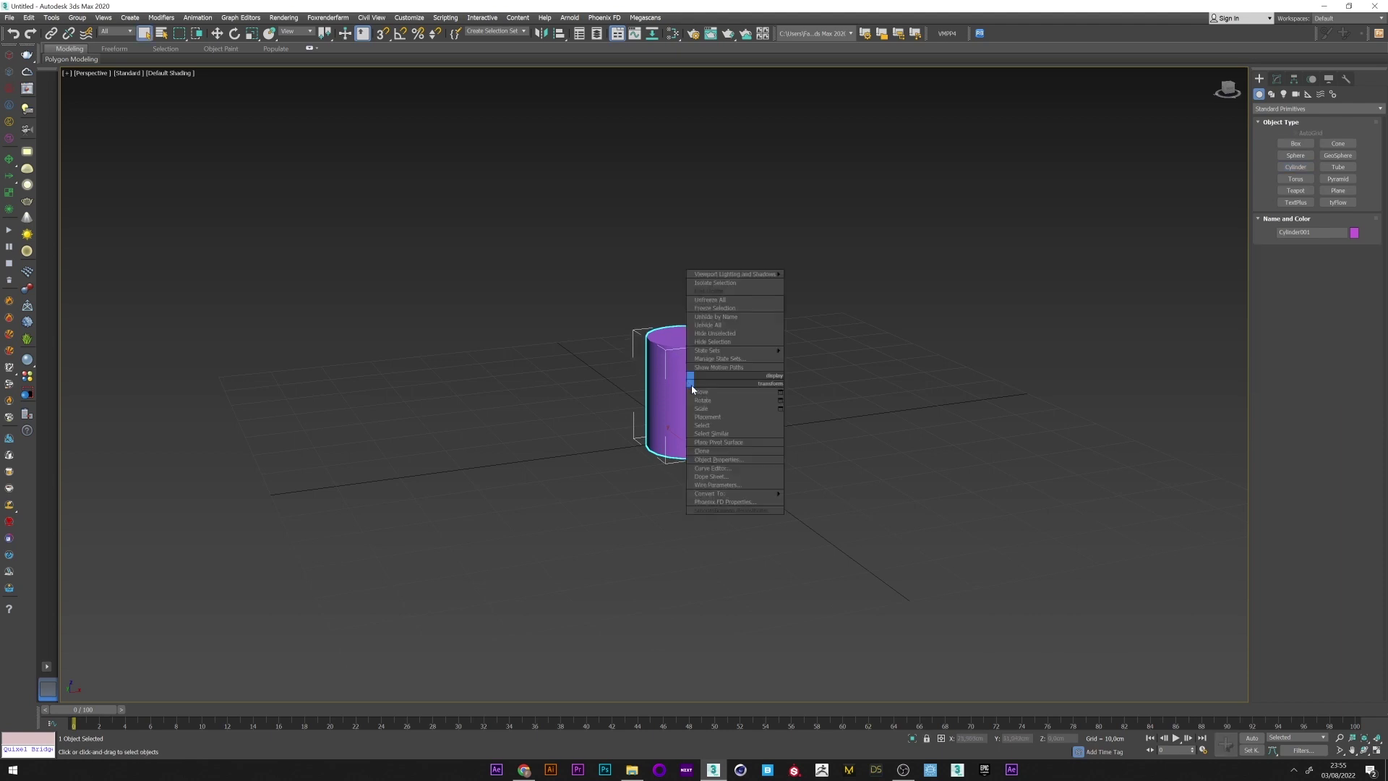
pyautogui.moveTo(735, 491)
pyautogui.click(823, 502)
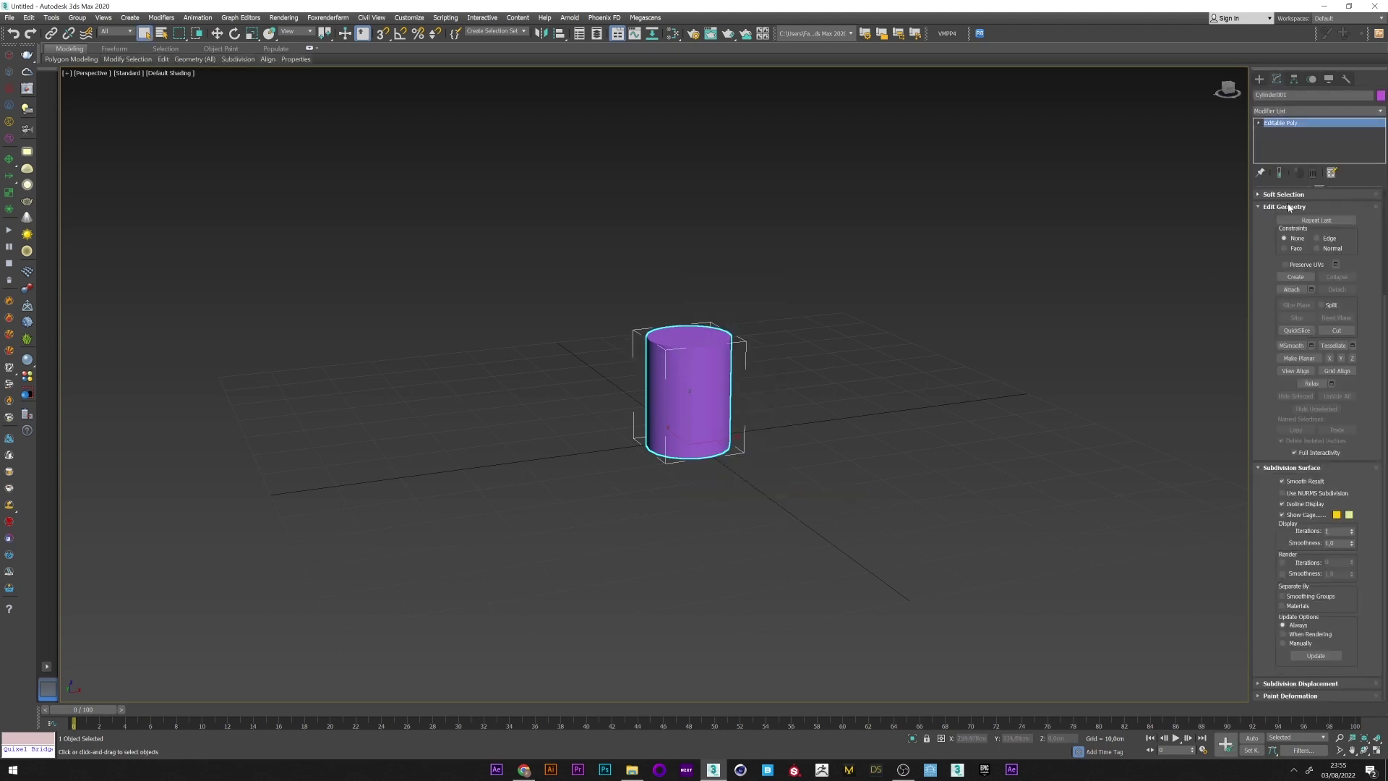
# - Assign material ID 2 to the cylinder's top polygon and invert the selection to all remaining polygons
pyautogui.click(1284, 194)
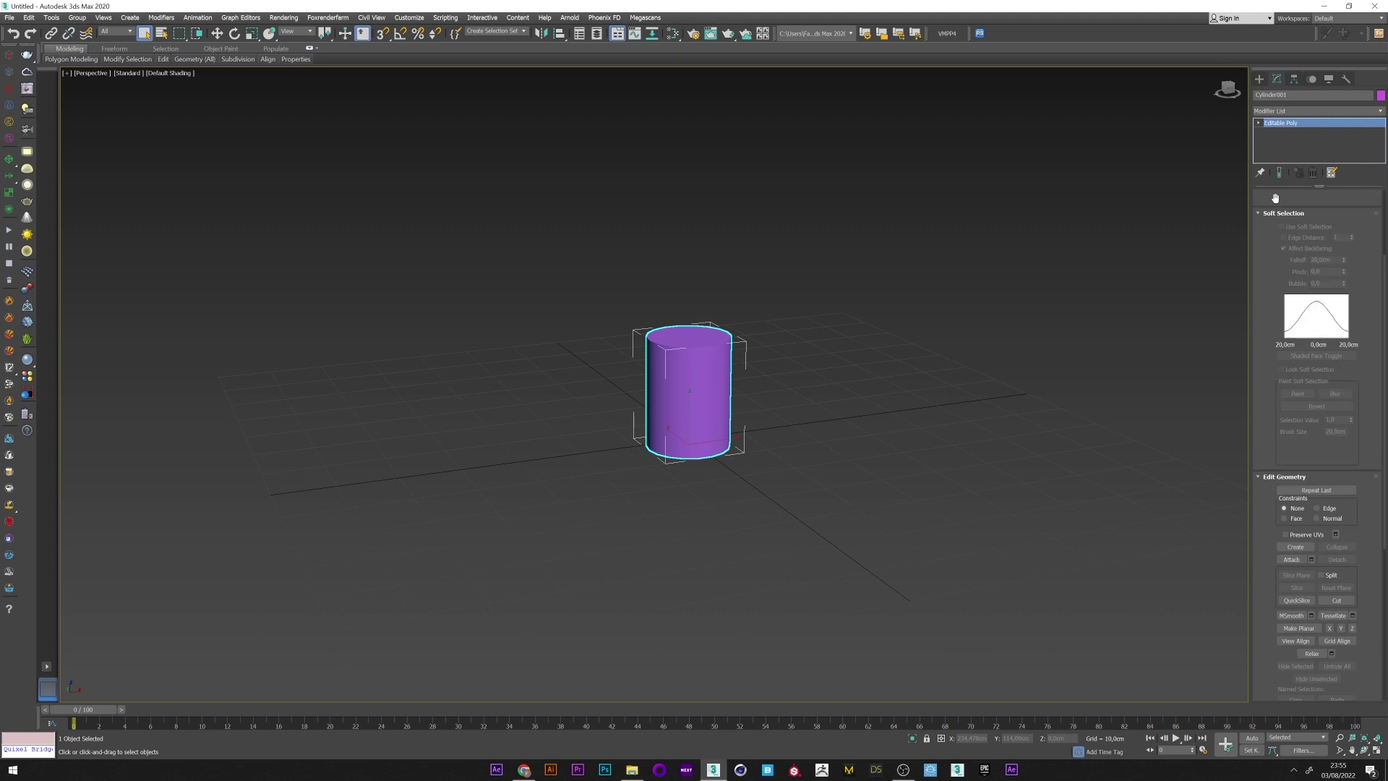
pyautogui.scroll(2, 1292, 235)
pyautogui.click(1329, 210)
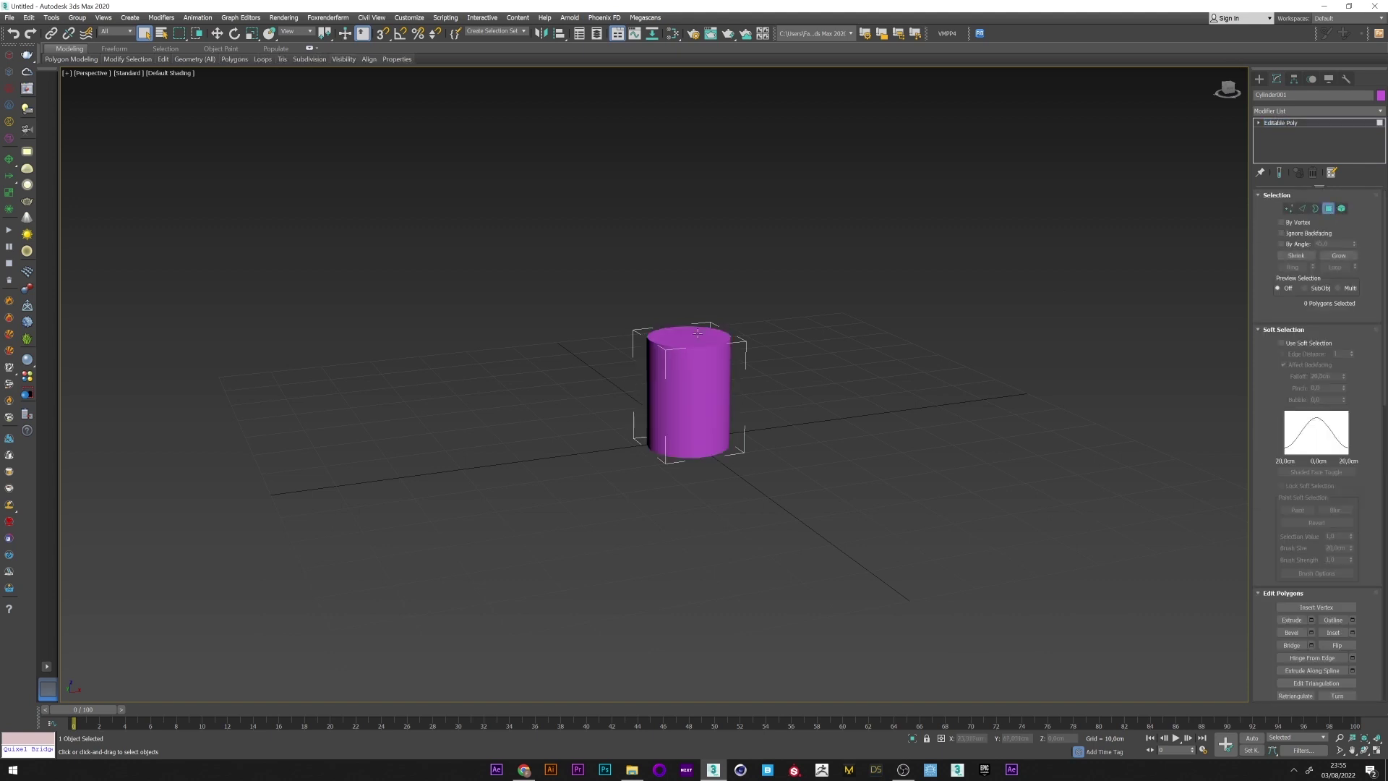
pyautogui.click(689, 336)
pyautogui.scroll(-3, 1286, 295)
pyautogui.moveTo(1290, 584); pyautogui.dragTo(1268, 387)
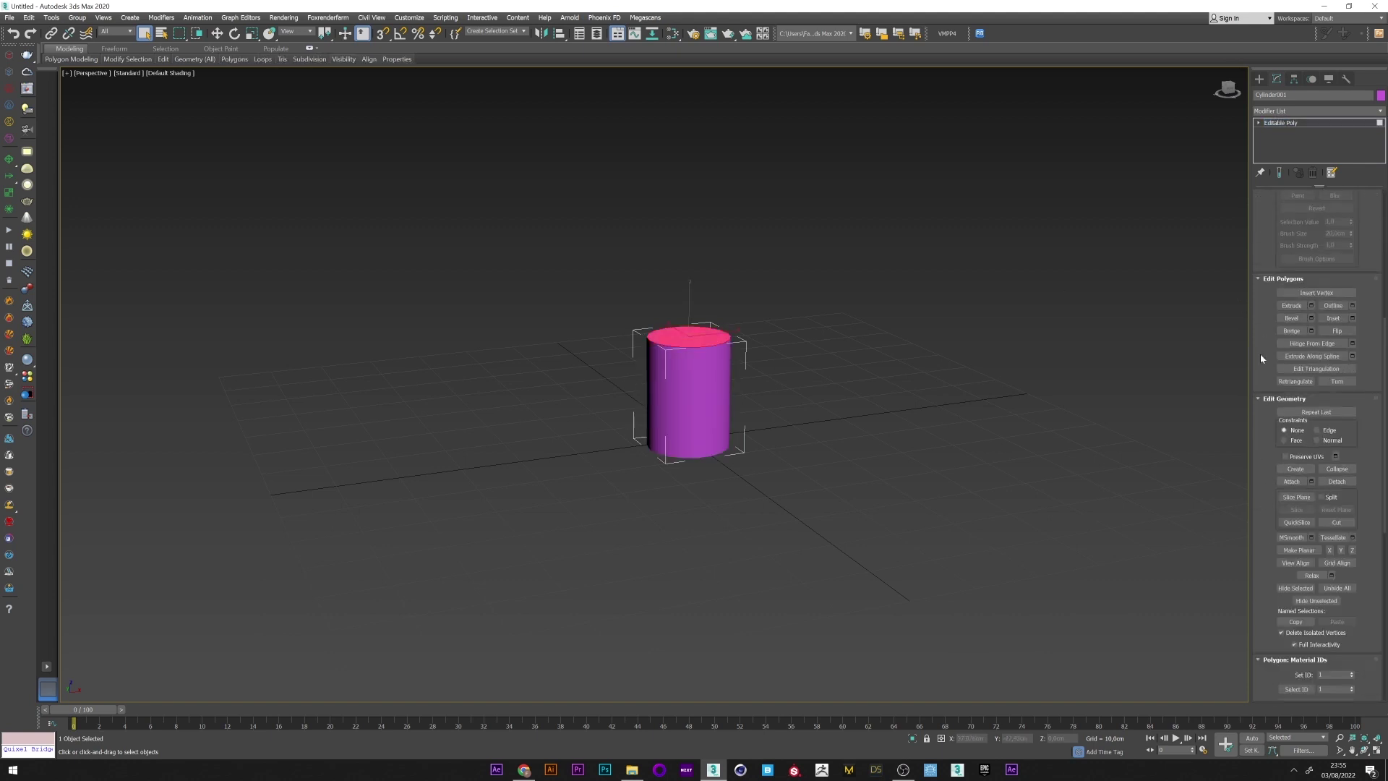
pyautogui.scroll(-3, 1306, 576)
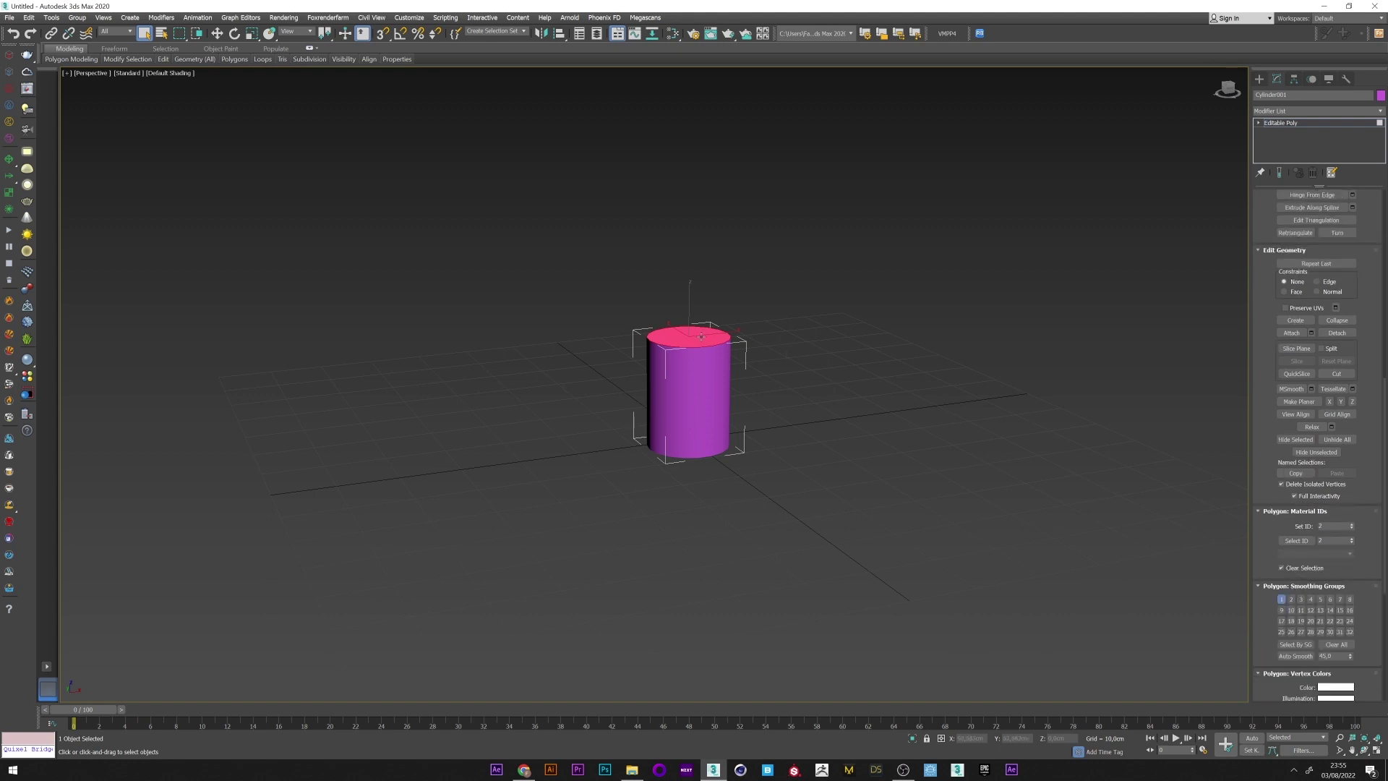
pyautogui.hotkey('ctrl', 'i')
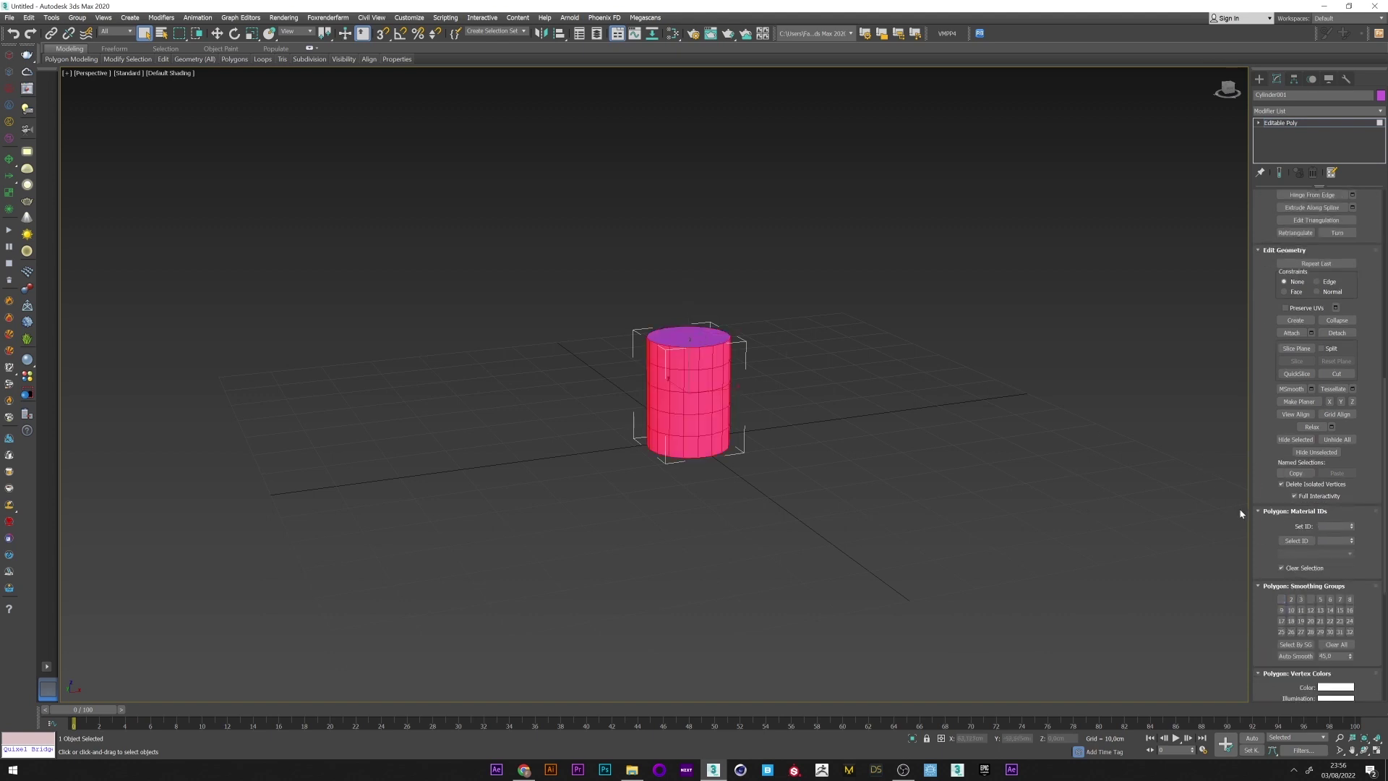
# - Create a Phoenix FD fire/smoke simulator grid of about 27 × 22 × 27 cm around the cylinder
pyautogui.click(1260, 78)
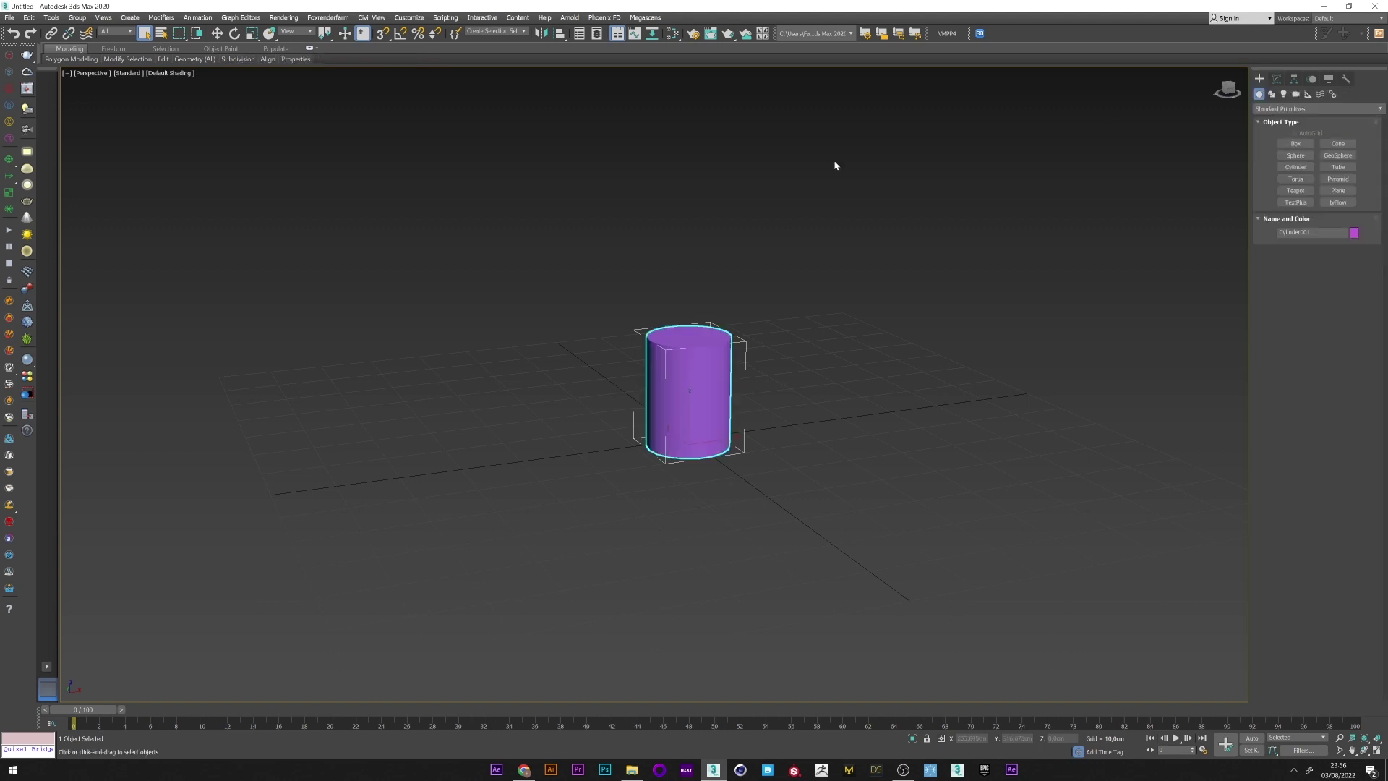
pyautogui.click(10, 56)
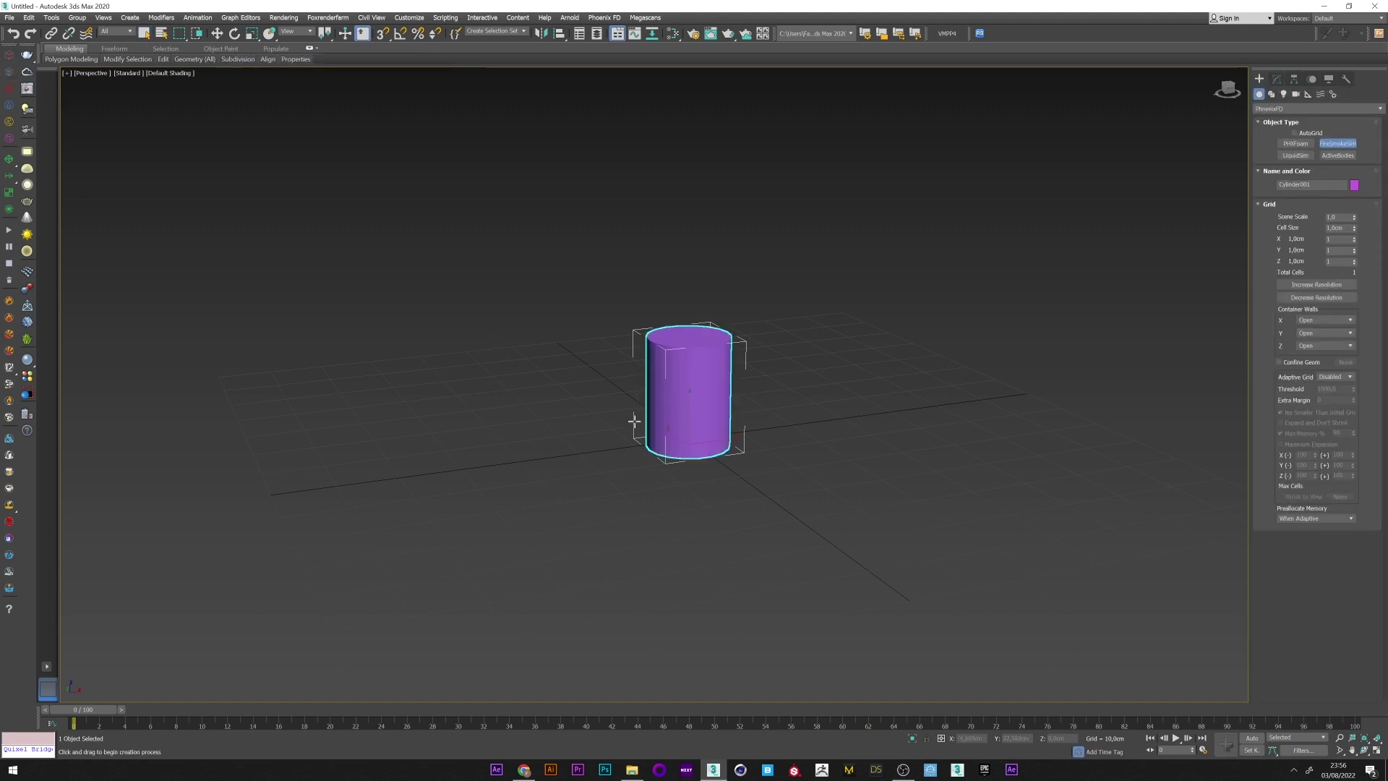
pyautogui.keyDown('alt'); pyautogui.moveTo(635, 421); pyautogui.dragTo(620, 446, button='middle'); pyautogui.keyUp('alt')
pyautogui.moveTo(600, 416); pyautogui.dragTo(785, 475)
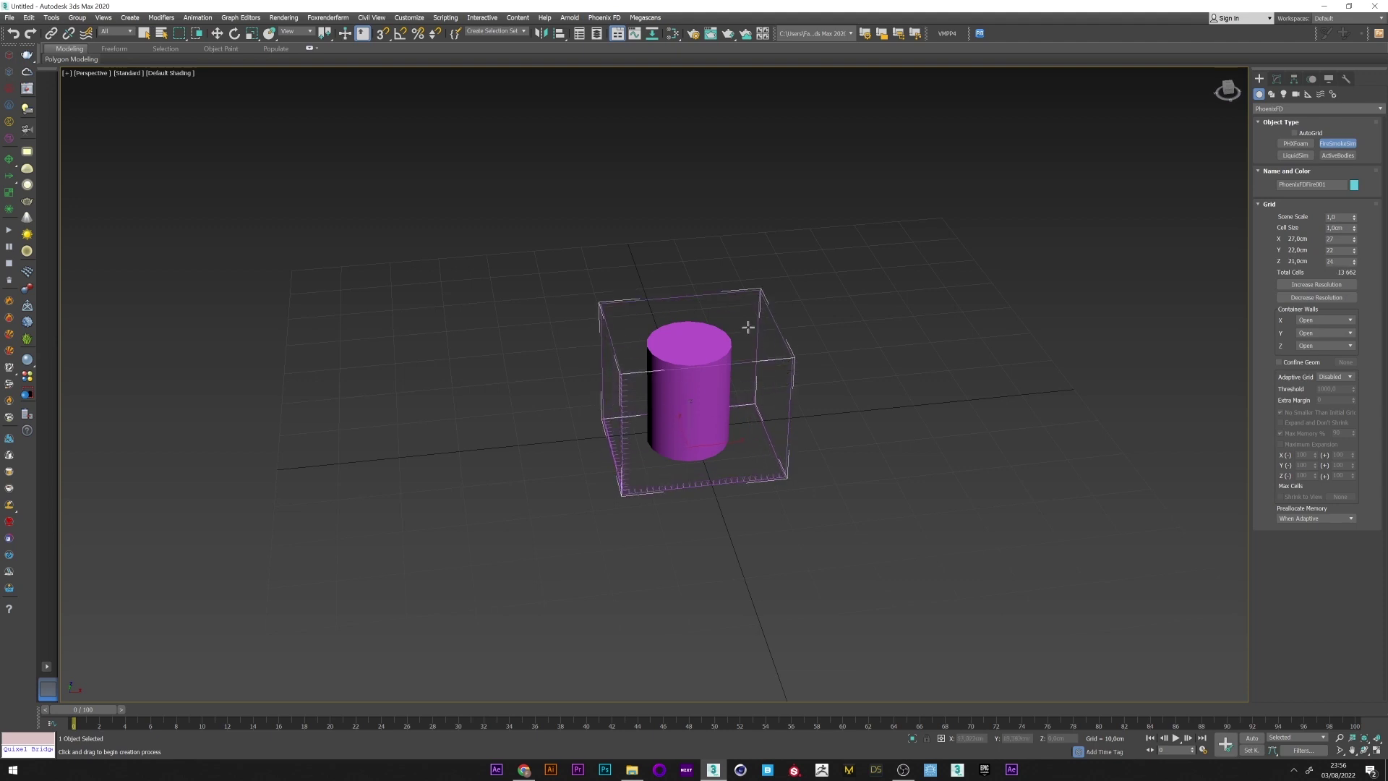
pyautogui.click(747, 309)
pyautogui.rightClick(748, 311)
# - Raise the simulator grid about 15 cm so it encloses the cylinder's top, and centre it over the cylinder
pyautogui.rightClick(750, 383)
pyautogui.click(763, 398)
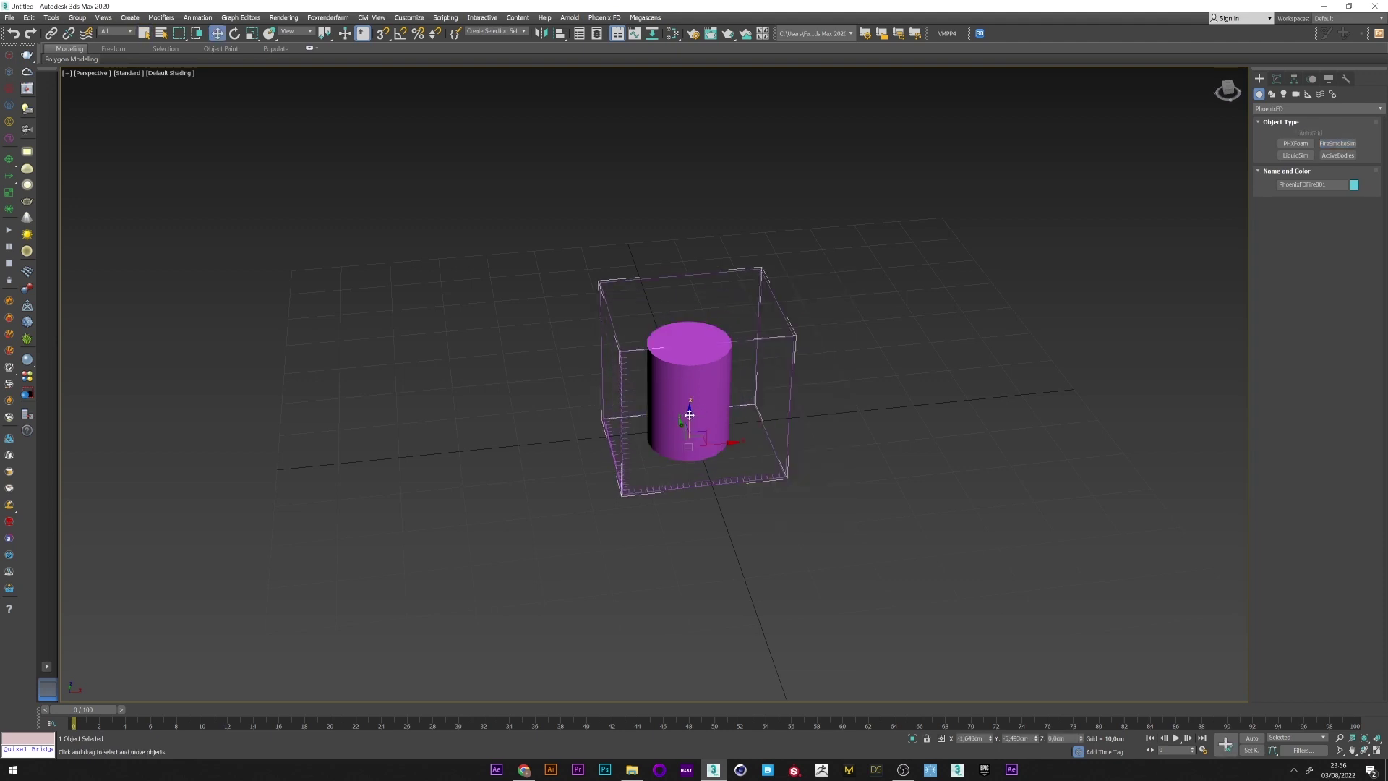
pyautogui.moveTo(689, 415); pyautogui.dragTo(688, 342)
pyautogui.keyDown('alt'); pyautogui.moveTo(688, 343); pyautogui.dragTo(724, 357, button='middle'); pyautogui.keyUp('alt')
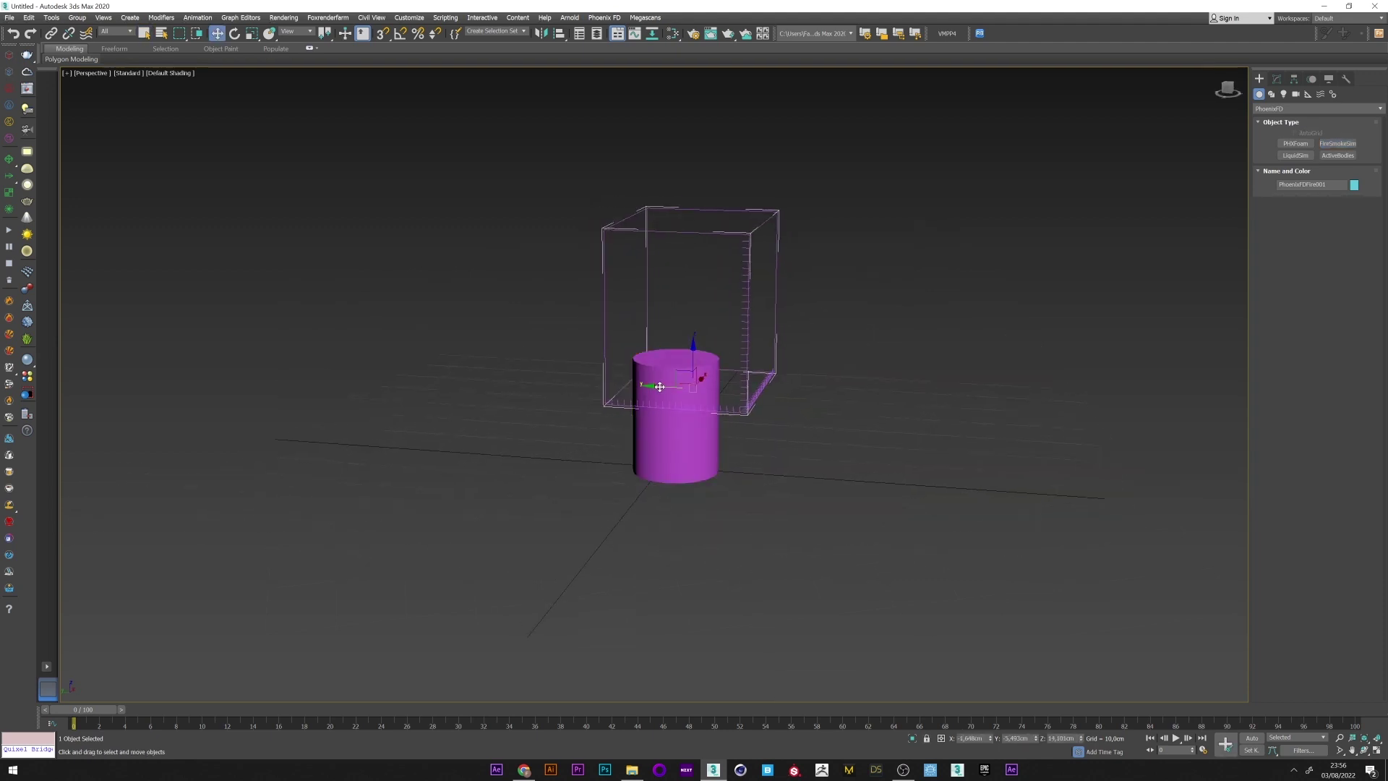
pyautogui.moveTo(660, 386); pyautogui.dragTo(645, 387)
# - Increase the simulator's grid resolution to a cell size of about 0.64 cm
pyautogui.click(1277, 78)
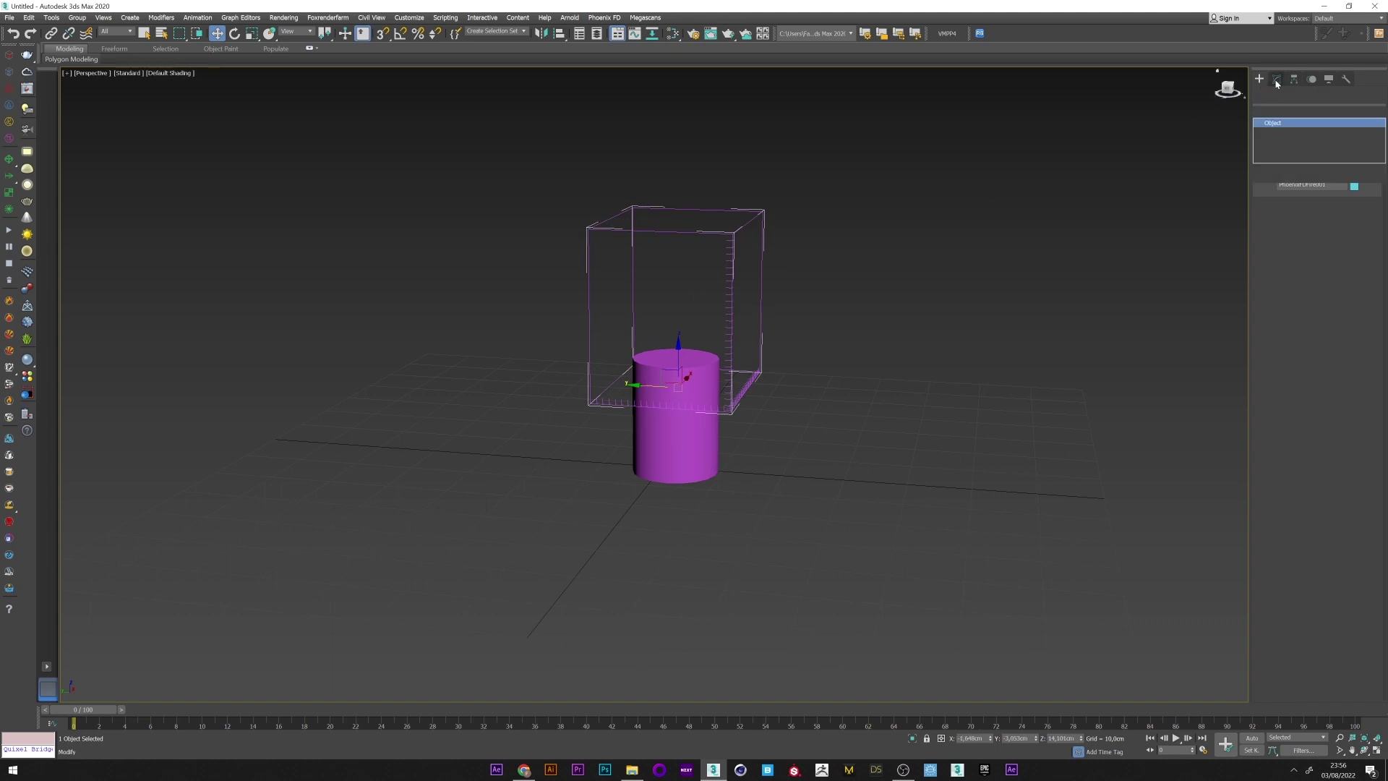
pyautogui.click(1317, 300)
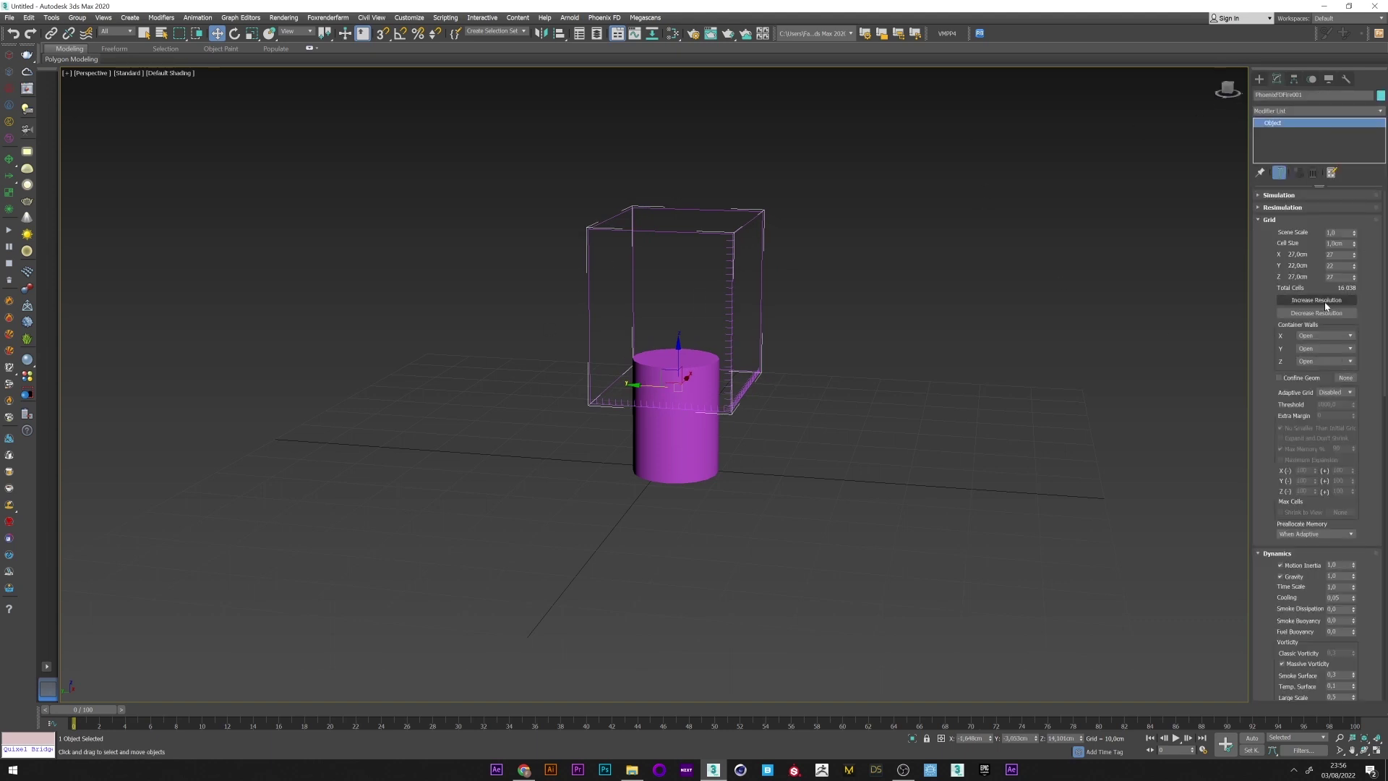
pyautogui.click(1317, 300)
# - Set the simulator's Adaptive Grid to Smoke with an Extra Margin of 4
pyautogui.scroll(-2, 1273, 390)
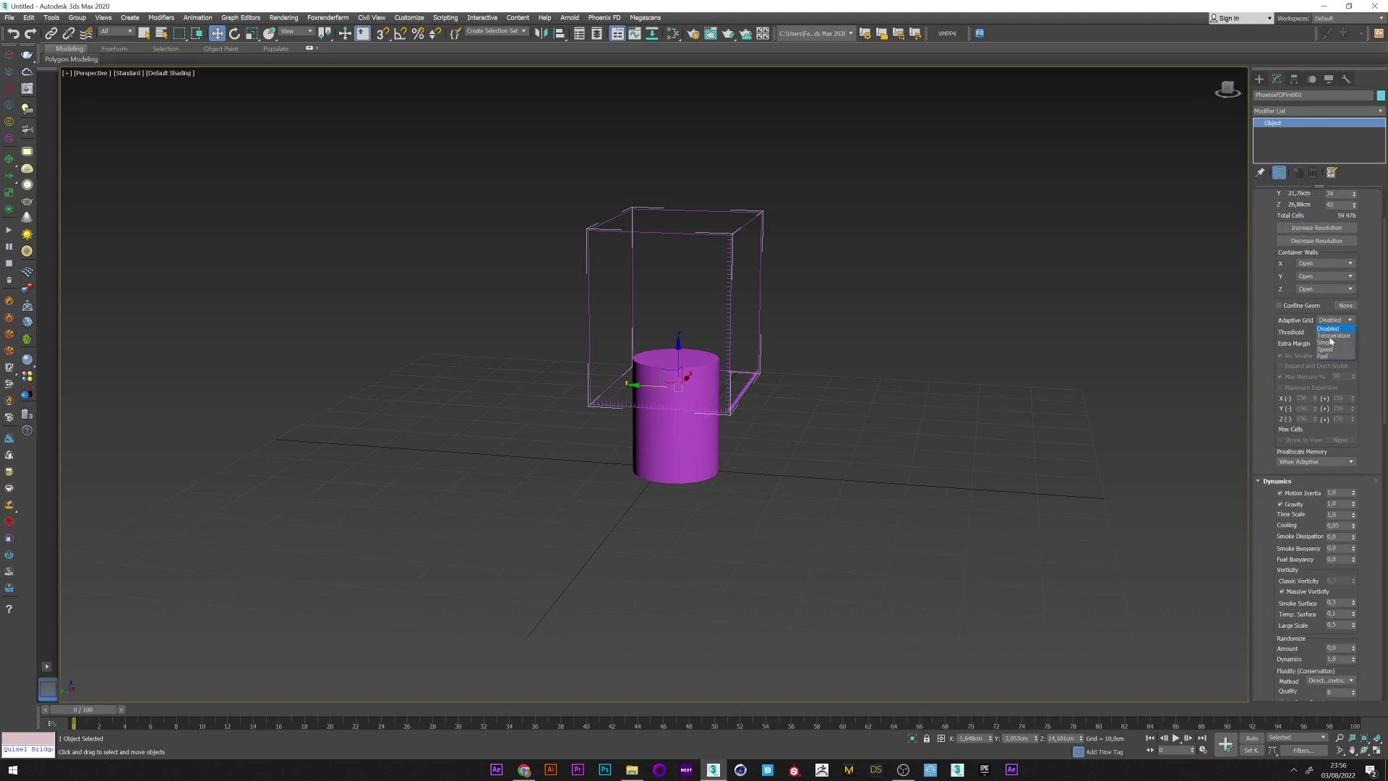
pyautogui.click(1333, 344)
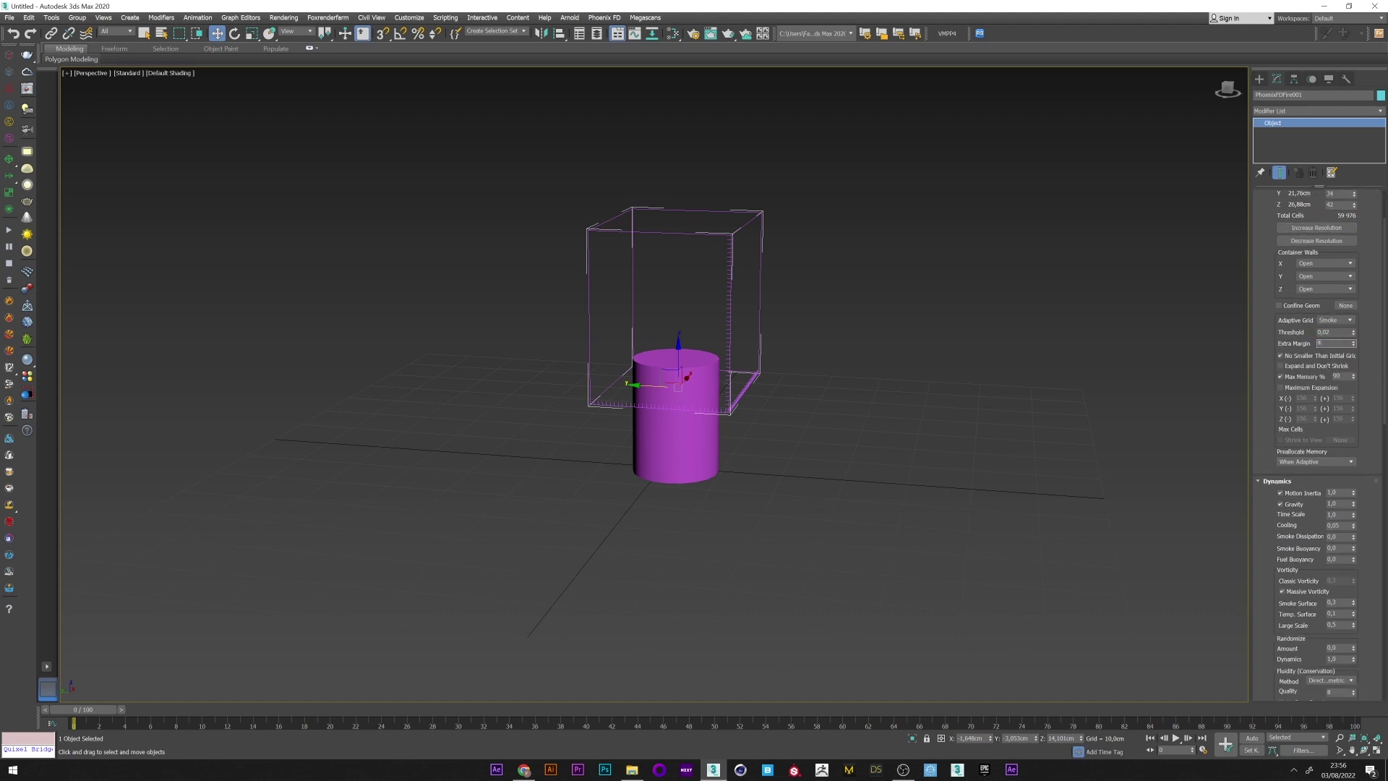
pyautogui.scroll(-3, 1264, 545)
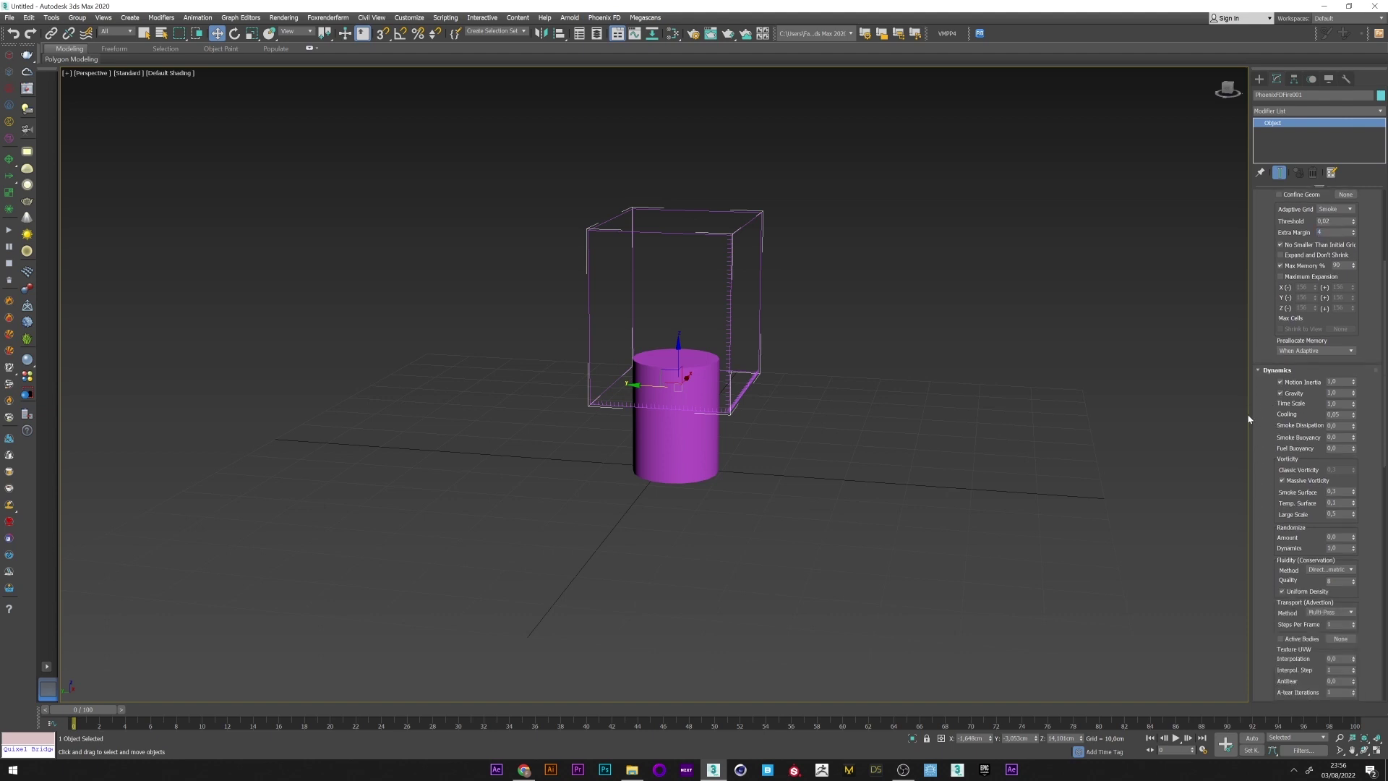
# - Turn off Massive Vorticity, set Classic Vorticity to 0, and set the conservation Quality to 50 in the simulator's dynamics
pyautogui.click(1281, 481)
pyautogui.scroll(-4, 1265, 520)
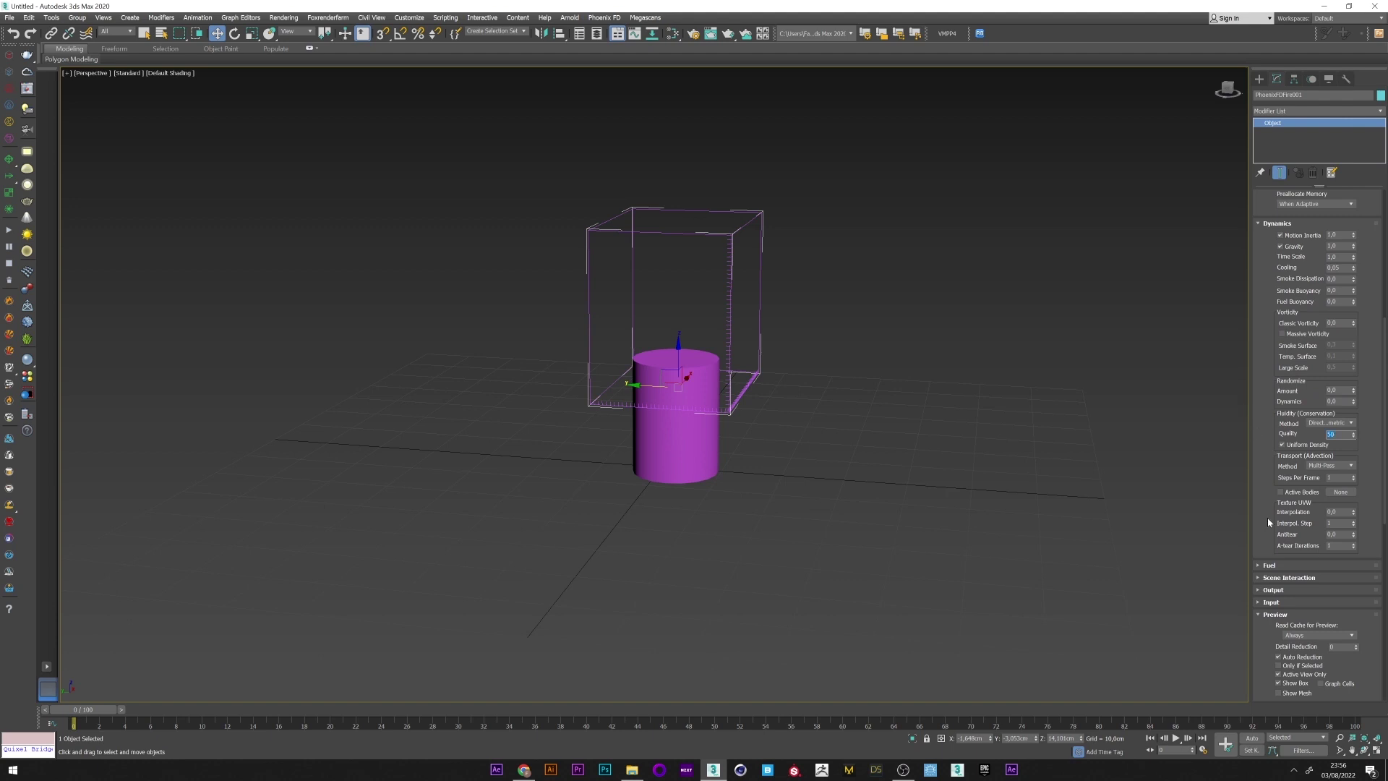
pyautogui.scroll(-3, 1277, 423)
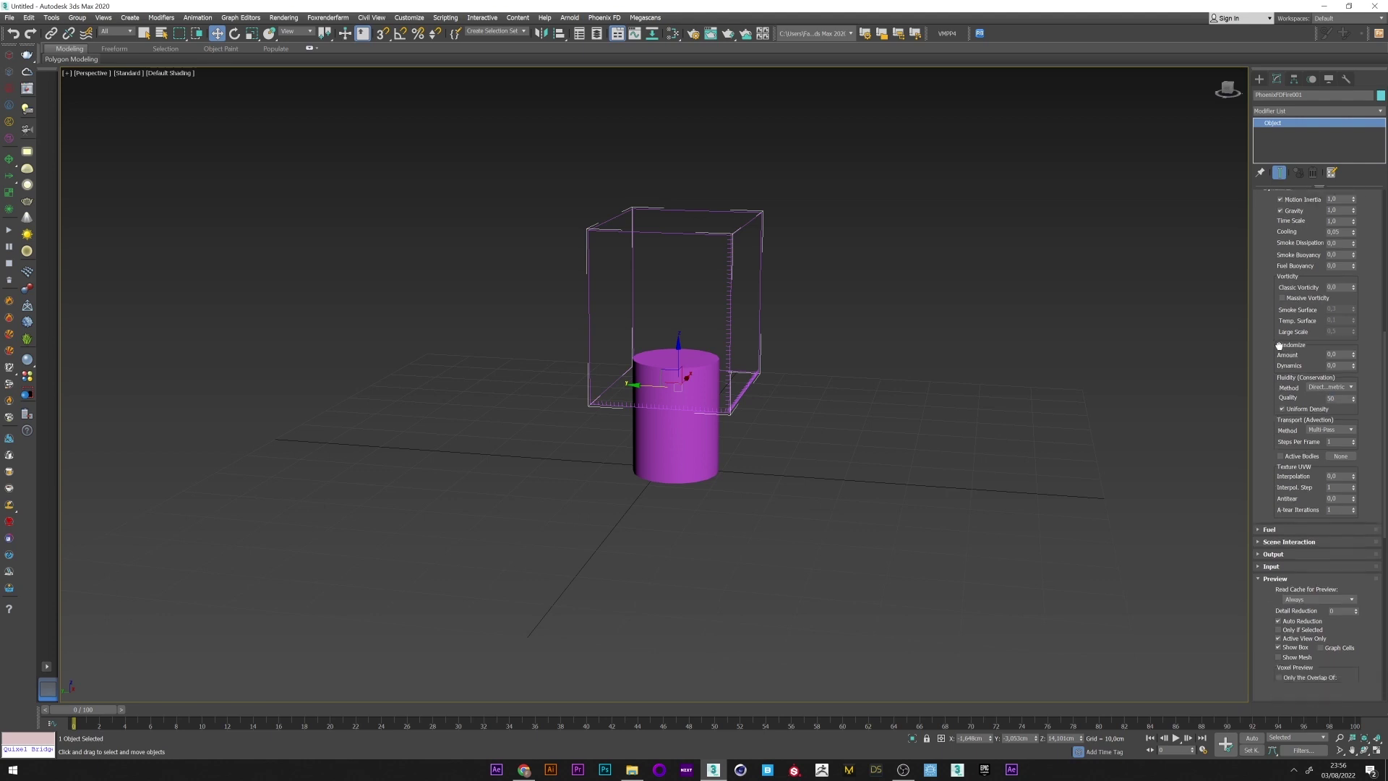
# - Review the simulator's output grid channels and its voxel, particle and GPU preview settings
pyautogui.click(1274, 536)
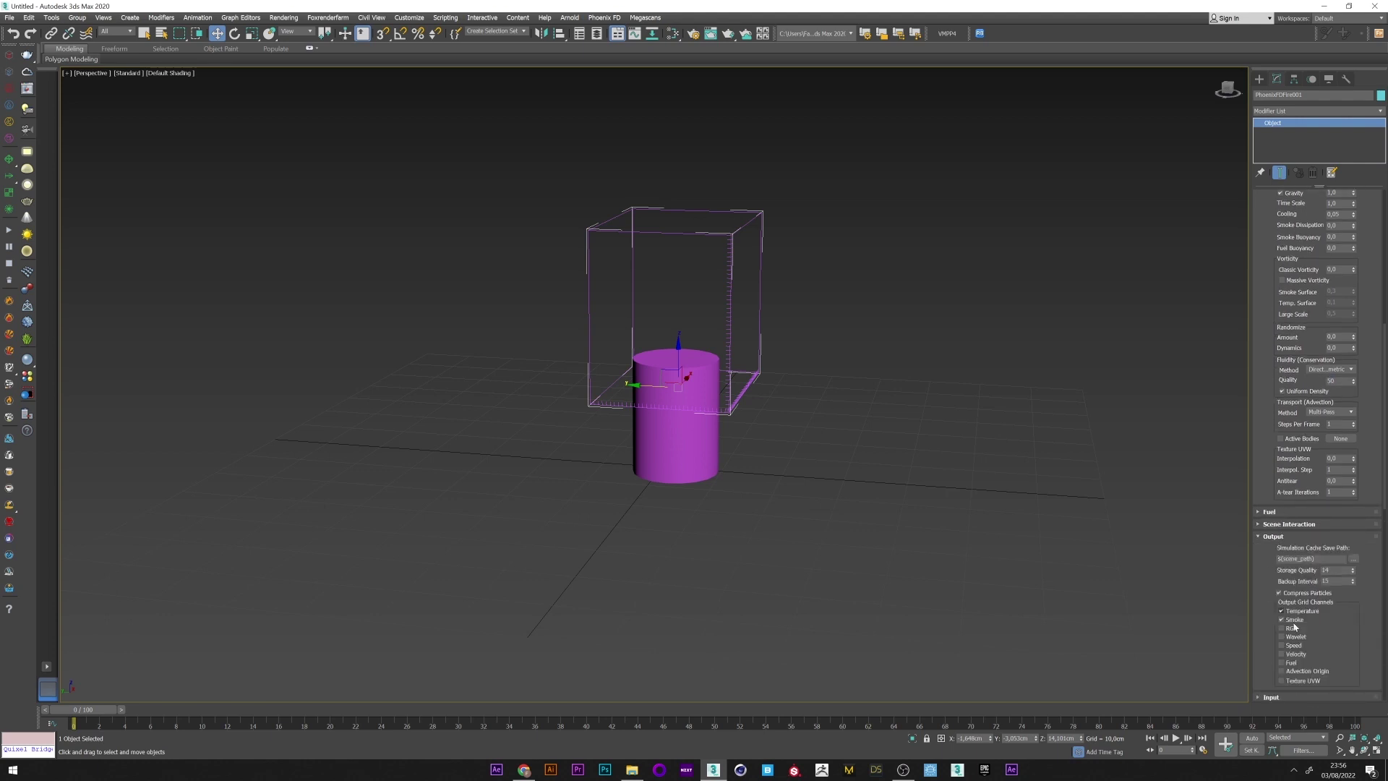
pyautogui.click(1273, 538)
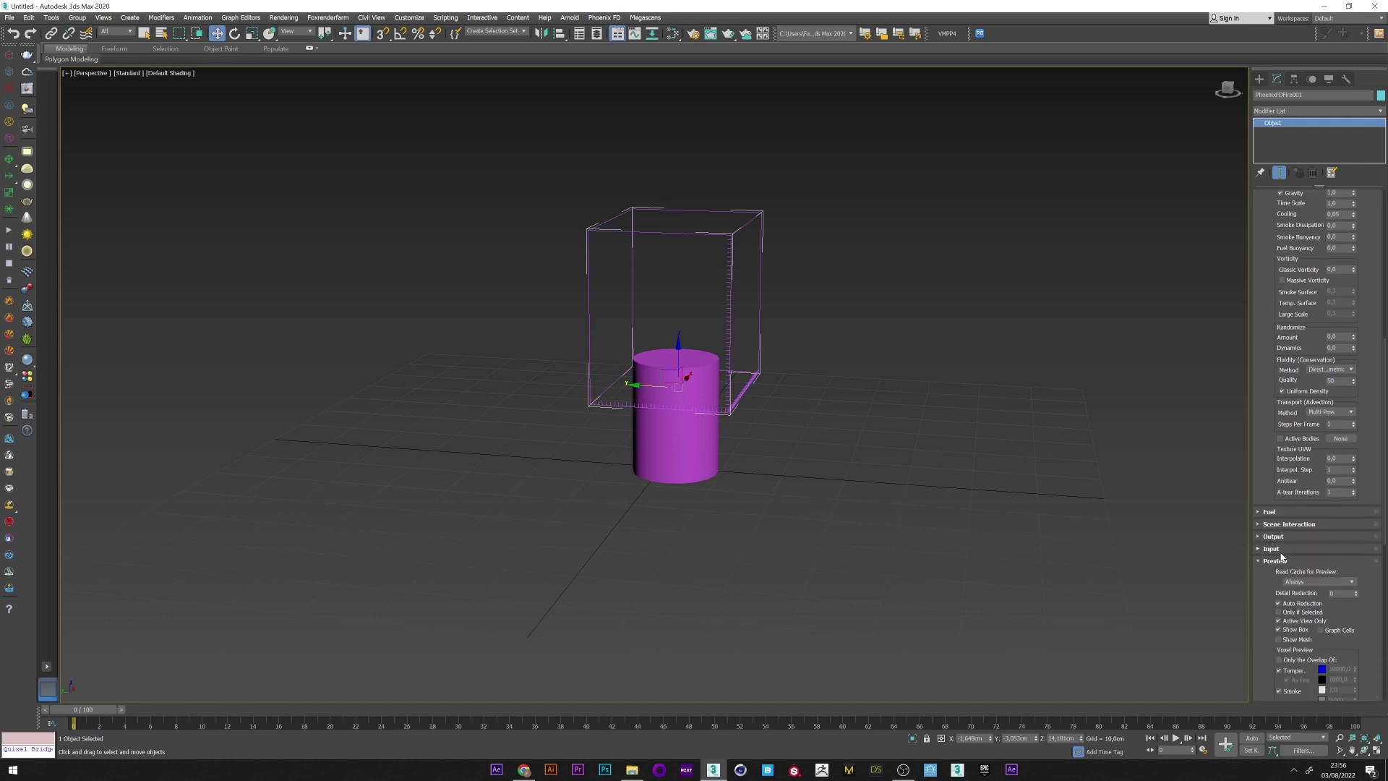
pyautogui.moveTo(1273, 620); pyautogui.dragTo(1255, 410)
pyautogui.moveTo(1268, 636); pyautogui.dragTo(1293, 525)
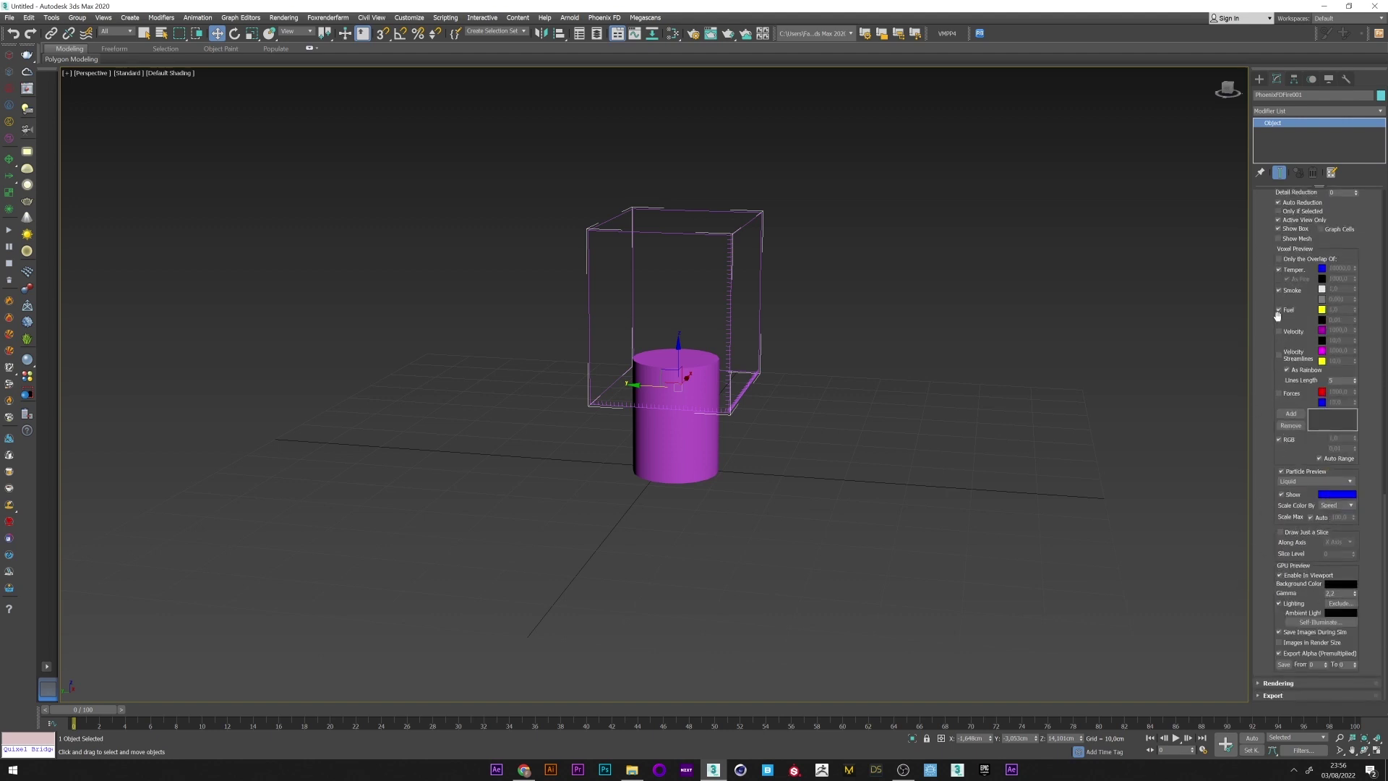
pyautogui.scroll(4, 1270, 207)
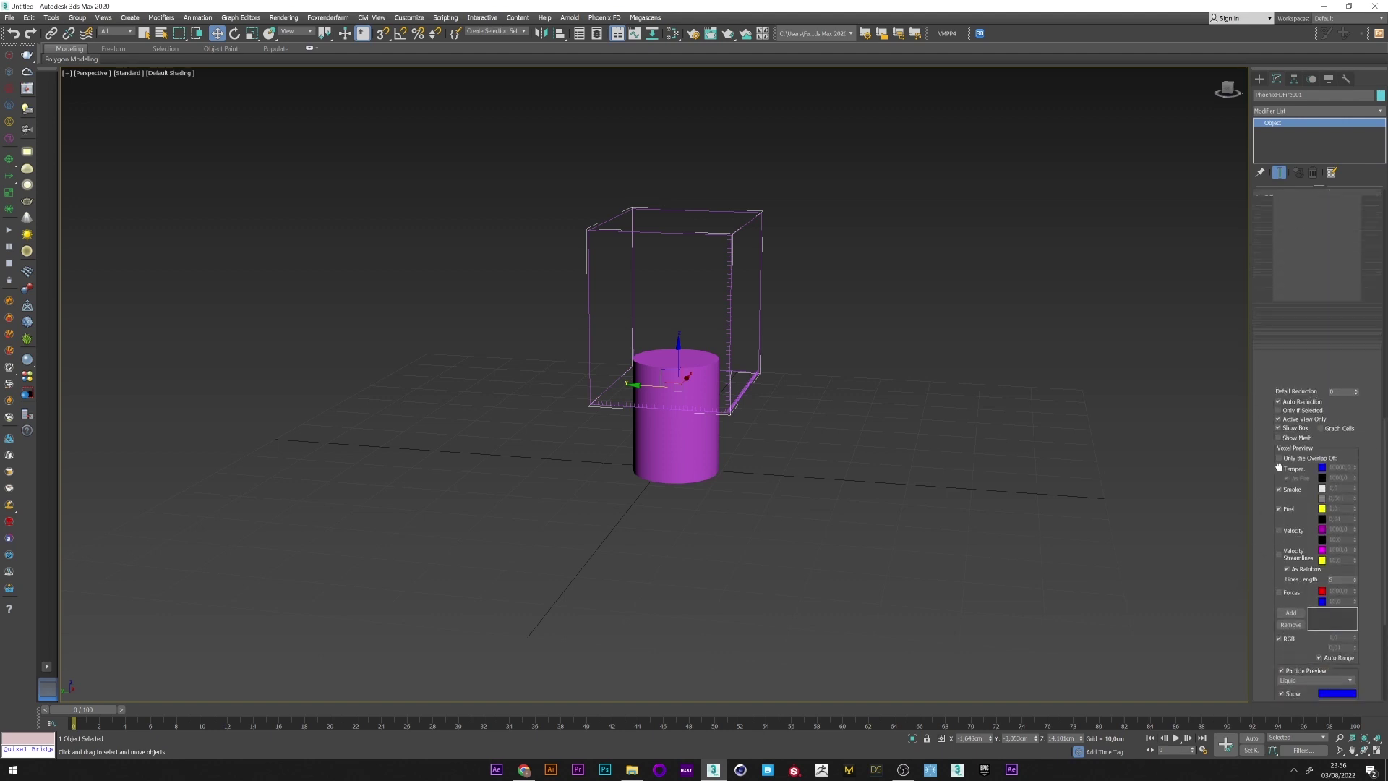
# - Place a Phoenix FD fire/smoke source (PHXSource) helper on the grid beside the cylinder
pyautogui.click(27, 56)
pyautogui.click(783, 476)
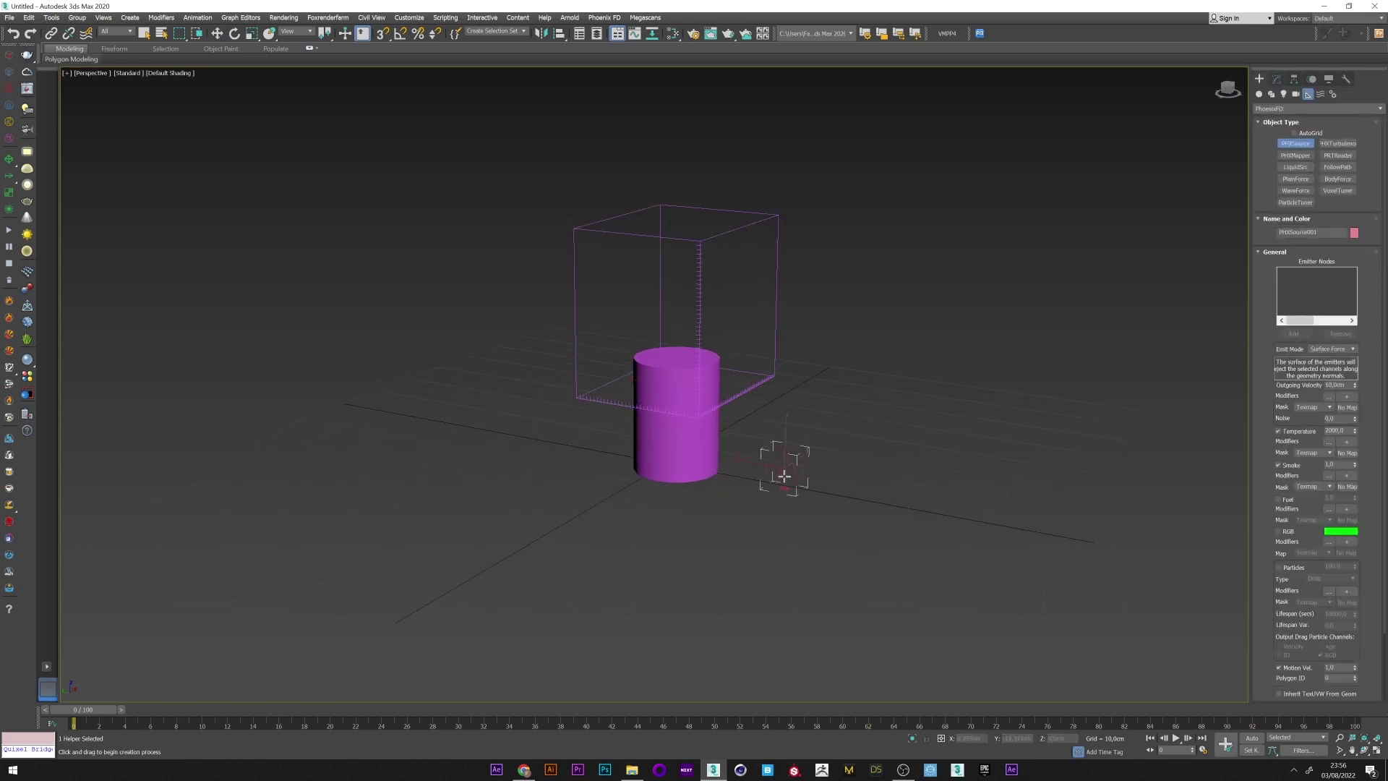
pyautogui.moveTo(784, 476); pyautogui.dragTo(784, 483)
pyautogui.rightClick(784, 484)
# - Add the cylinder as an emitter node of the fire/smoke source
pyautogui.click(1276, 79)
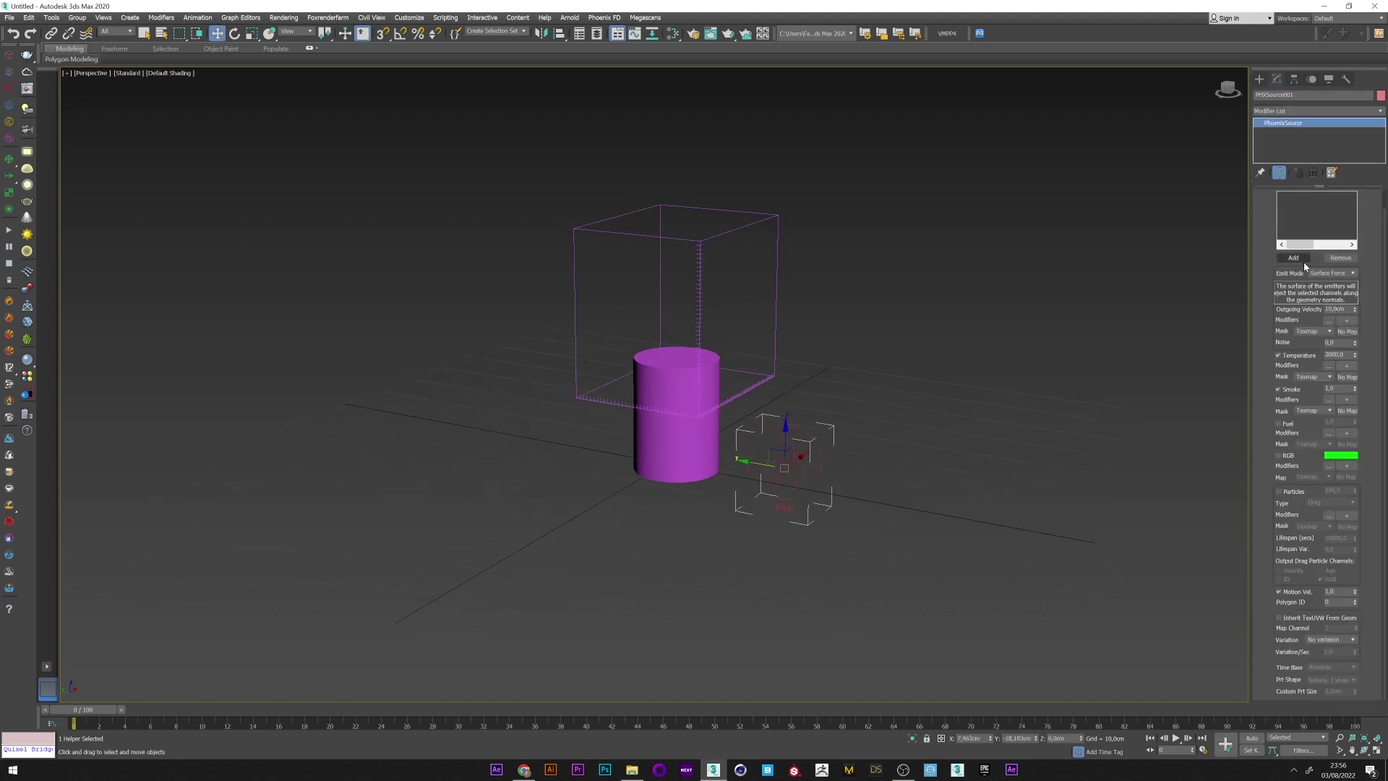
pyautogui.click(1293, 258)
pyautogui.click(676, 415)
pyautogui.rightClick(844, 415)
pyautogui.click(853, 424)
# - Select the fire/smoke simulator with the Move tool and return the timeline to frame 0
pyautogui.moveTo(855, 423); pyautogui.dragTo(848, 446, button='middle')
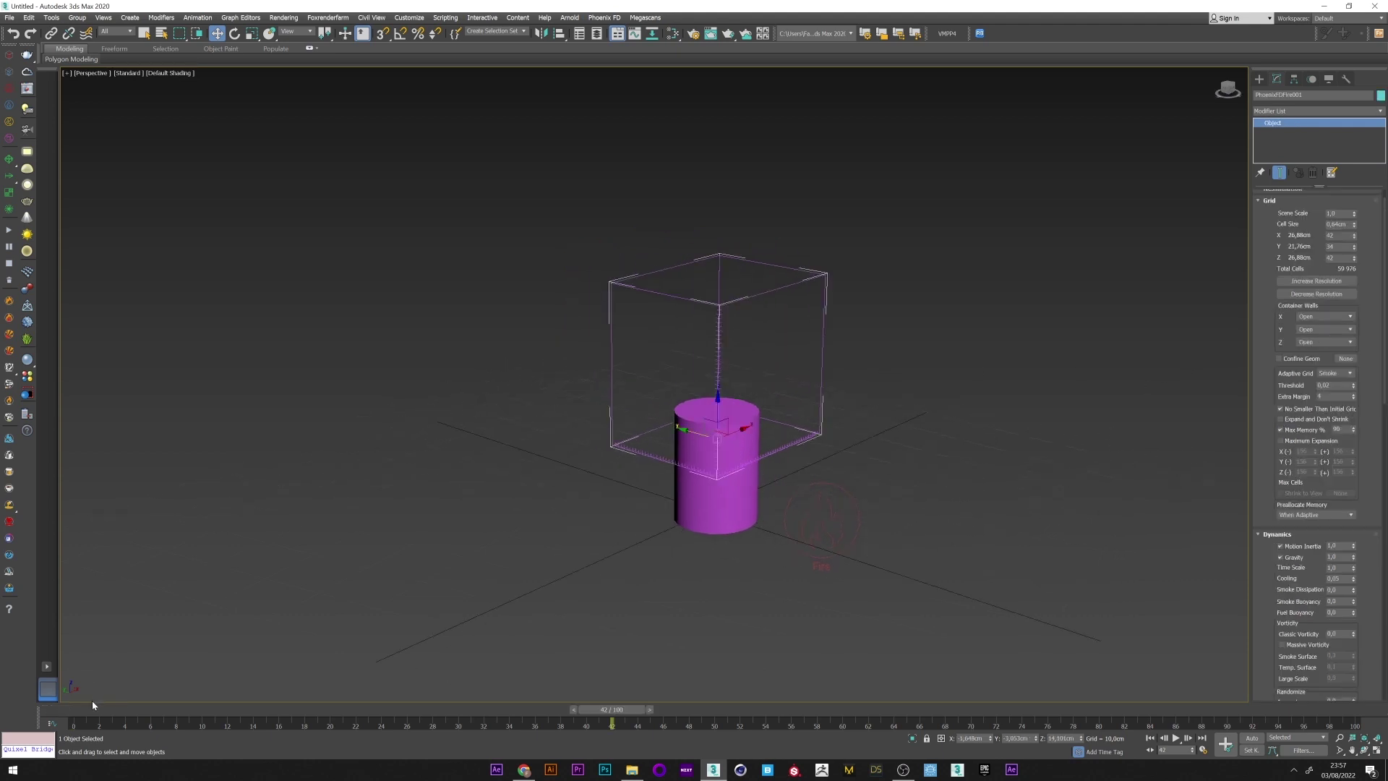
pyautogui.press('w')
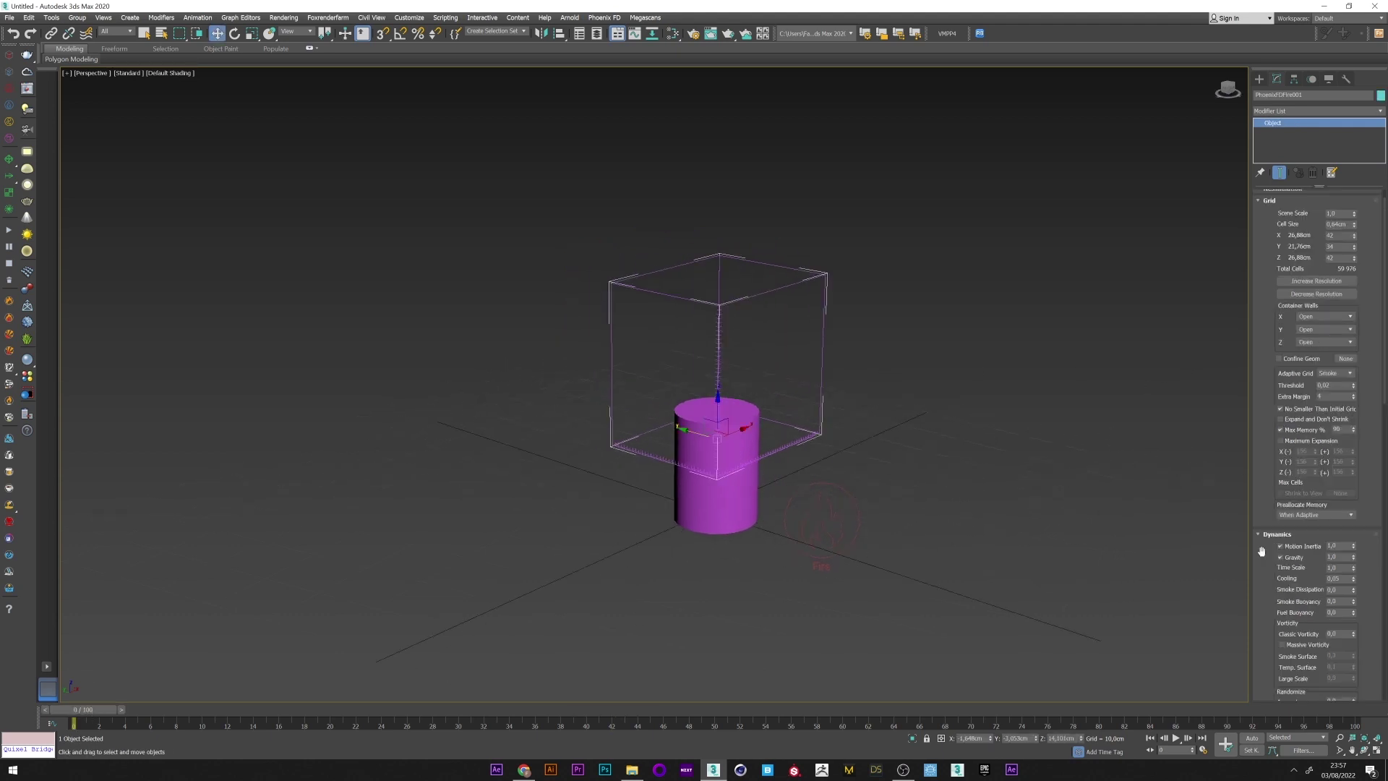
# - Animate the fire/smoke source's outgoing velocity with Auto Key to 5 cm at frame 17, moving the starting key to frame 9 on a 130-frame timeline
pyautogui.click(1254, 741)
pyautogui.click(836, 535)
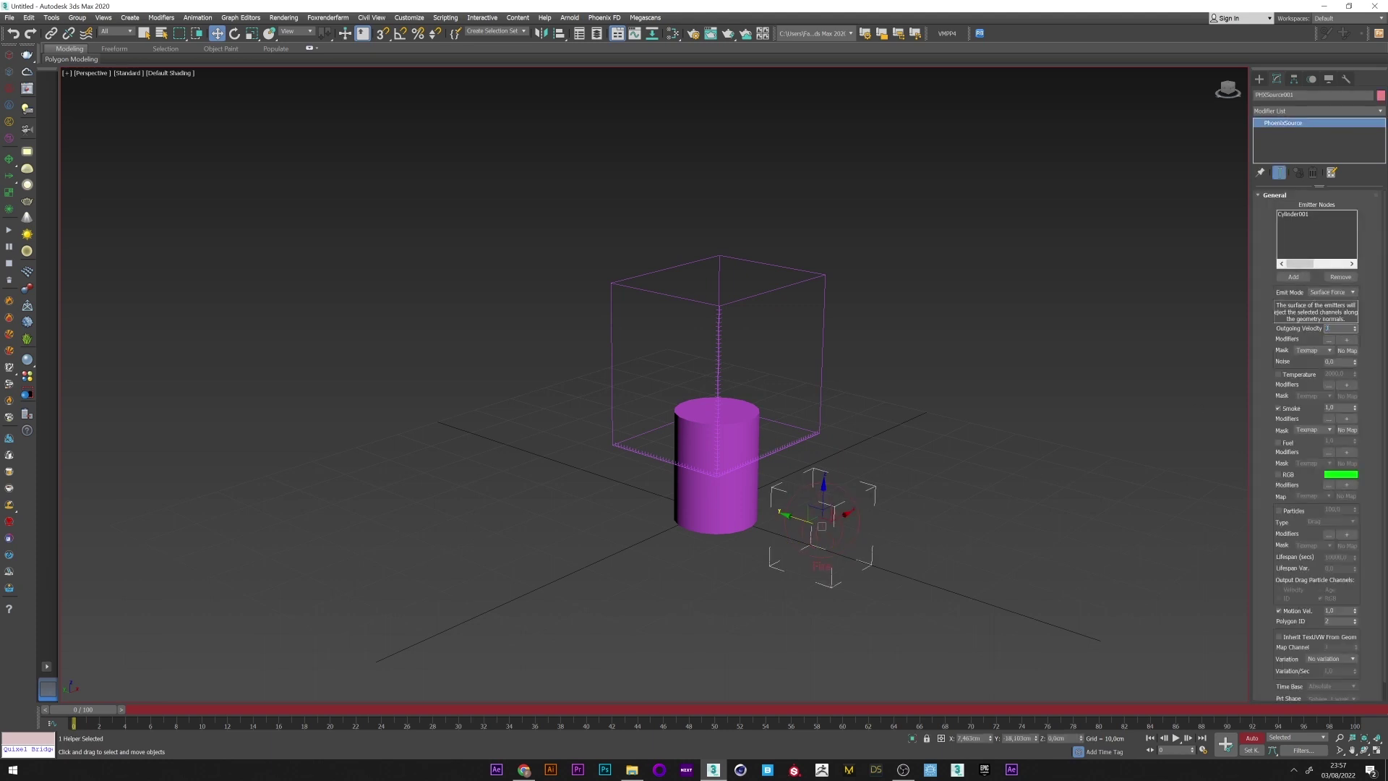
pyautogui.click(286, 710)
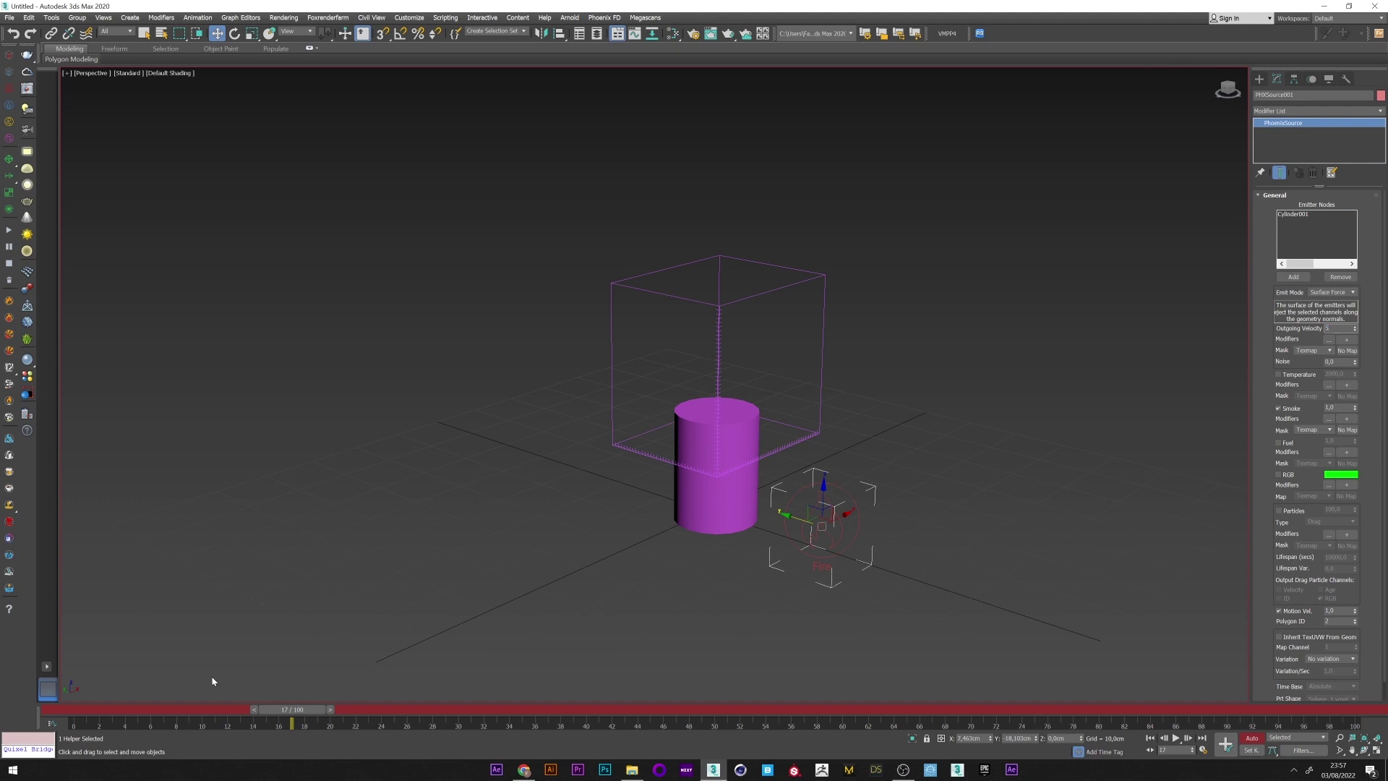
pyautogui.moveTo(71, 721); pyautogui.dragTo(180, 725)
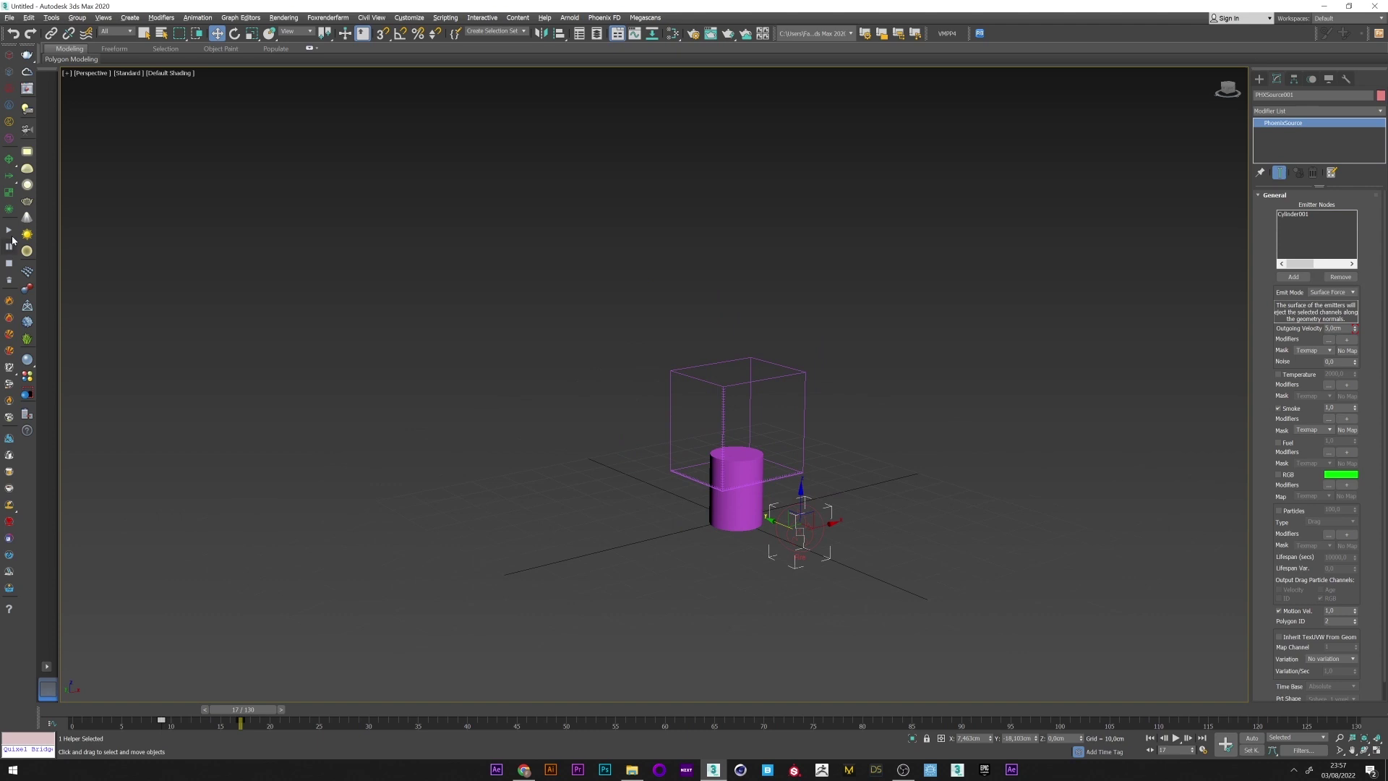
# - Run the Phoenix FD simulation to about frame 28, stop it, and move the source's first velocity key to frame 15
pyautogui.click(12, 236)
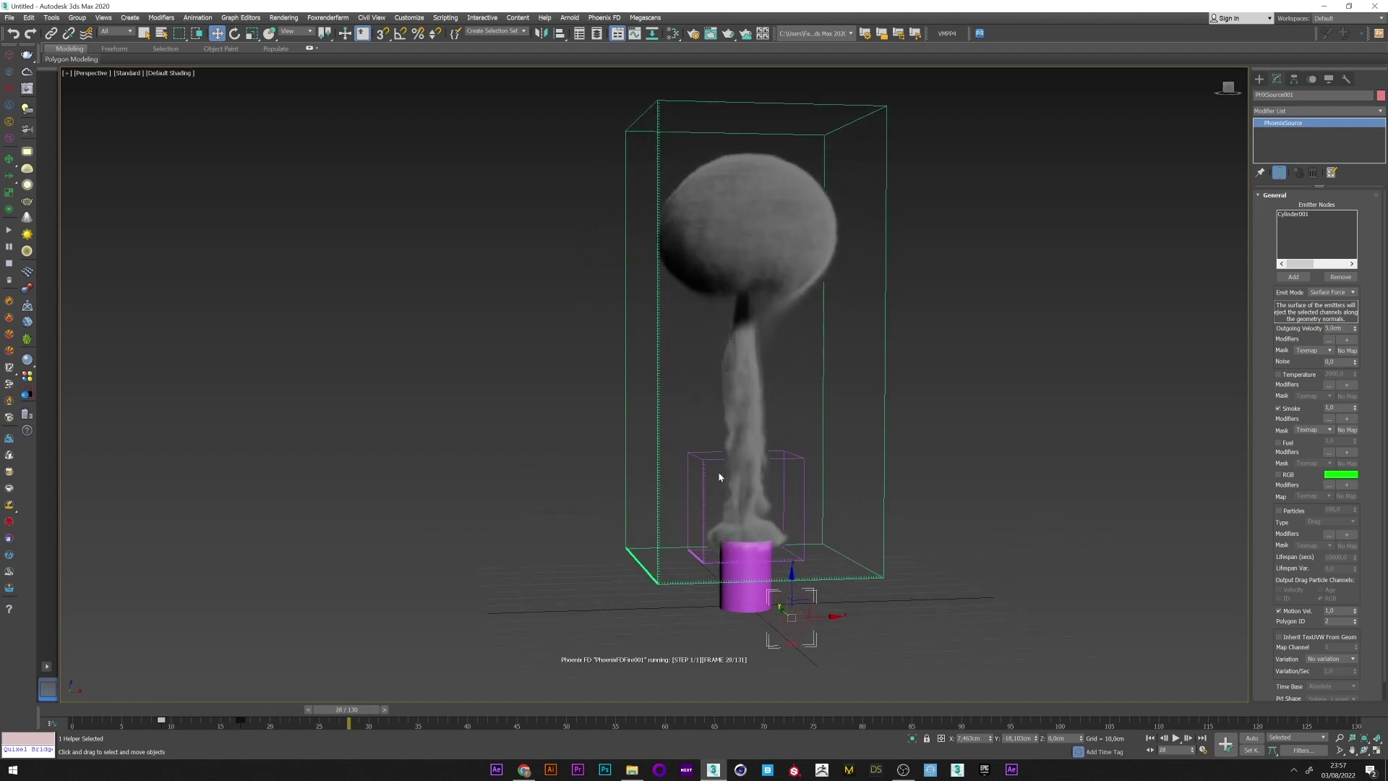
pyautogui.click(8, 263)
pyautogui.moveTo(414, 710); pyautogui.dragTo(343, 736)
pyautogui.moveTo(162, 721); pyautogui.dragTo(221, 723)
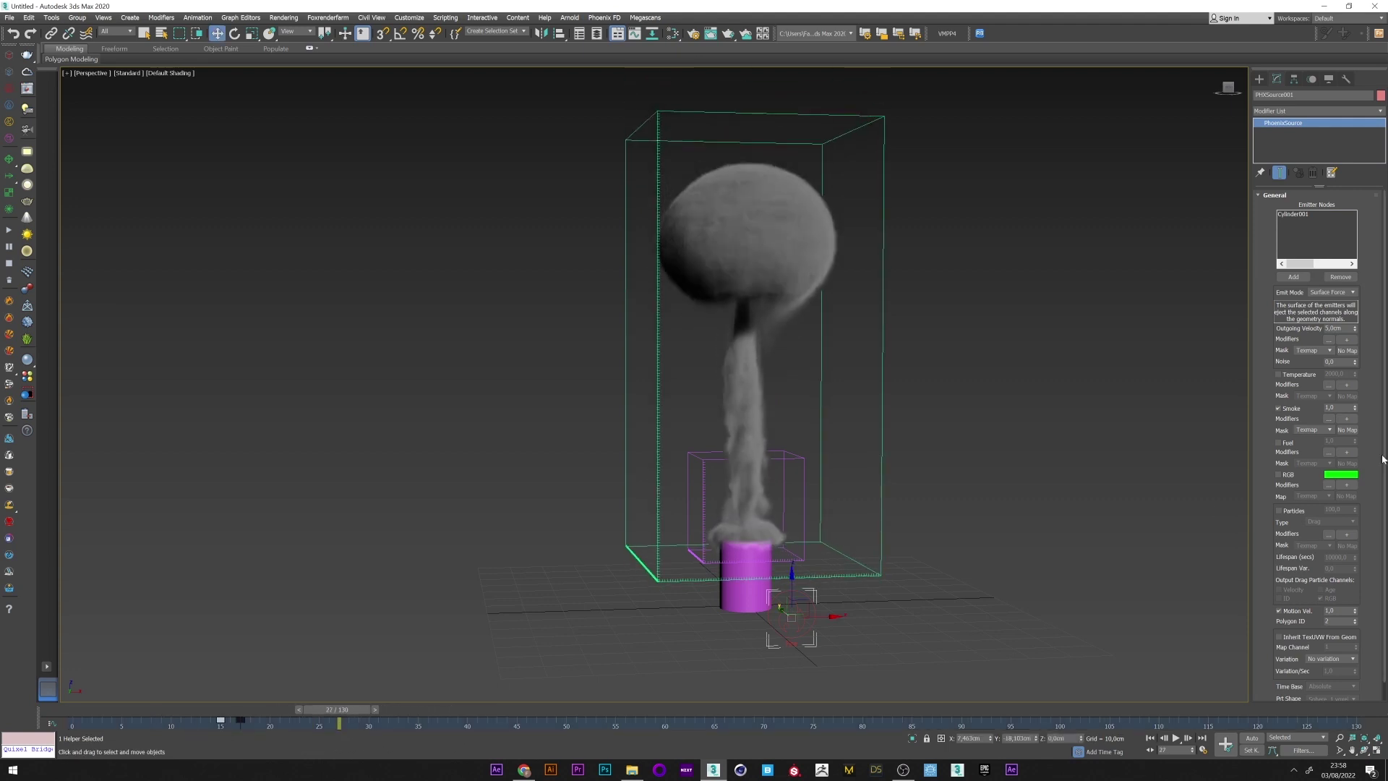
# - Reduce the fire/smoke simulator's time scale, then rerun the simulation and stop it at about frame 54
pyautogui.click(659, 375)
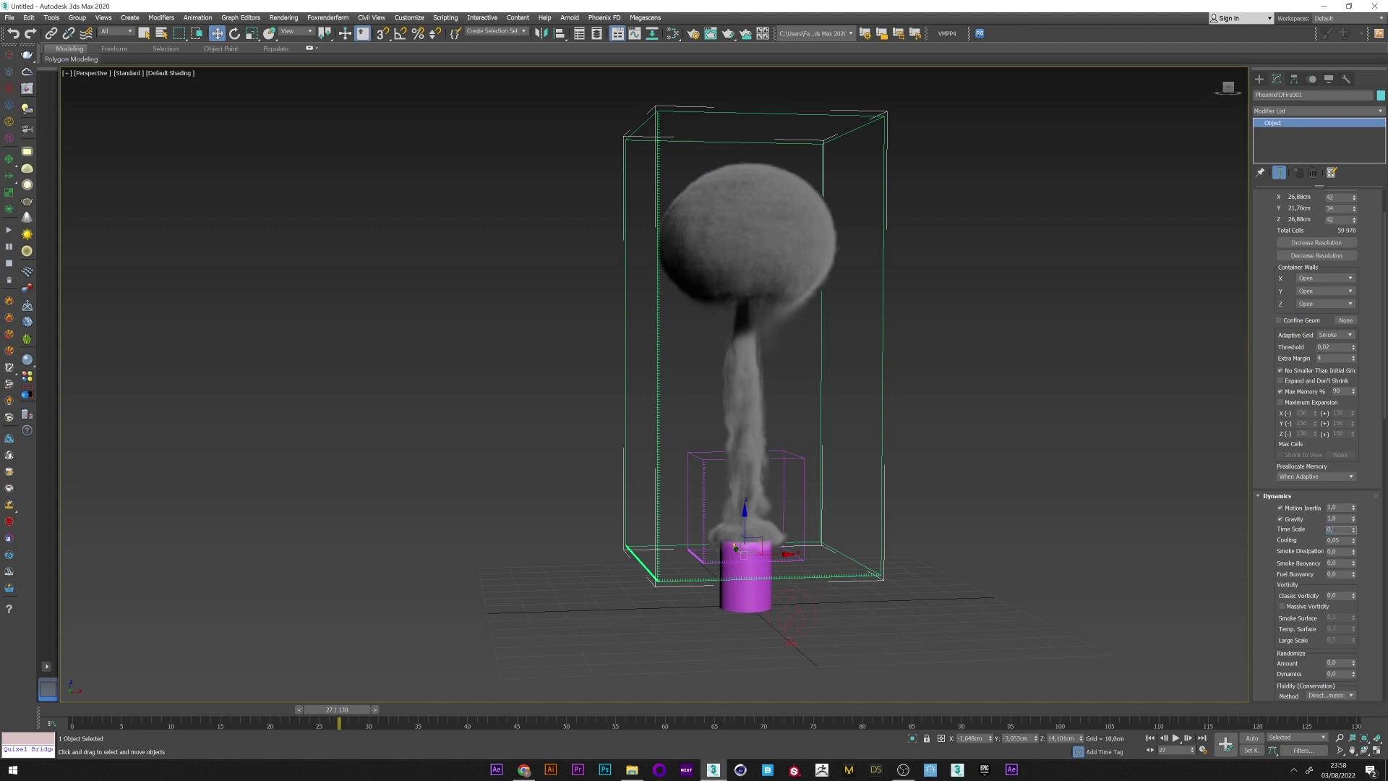
pyautogui.click(8, 230)
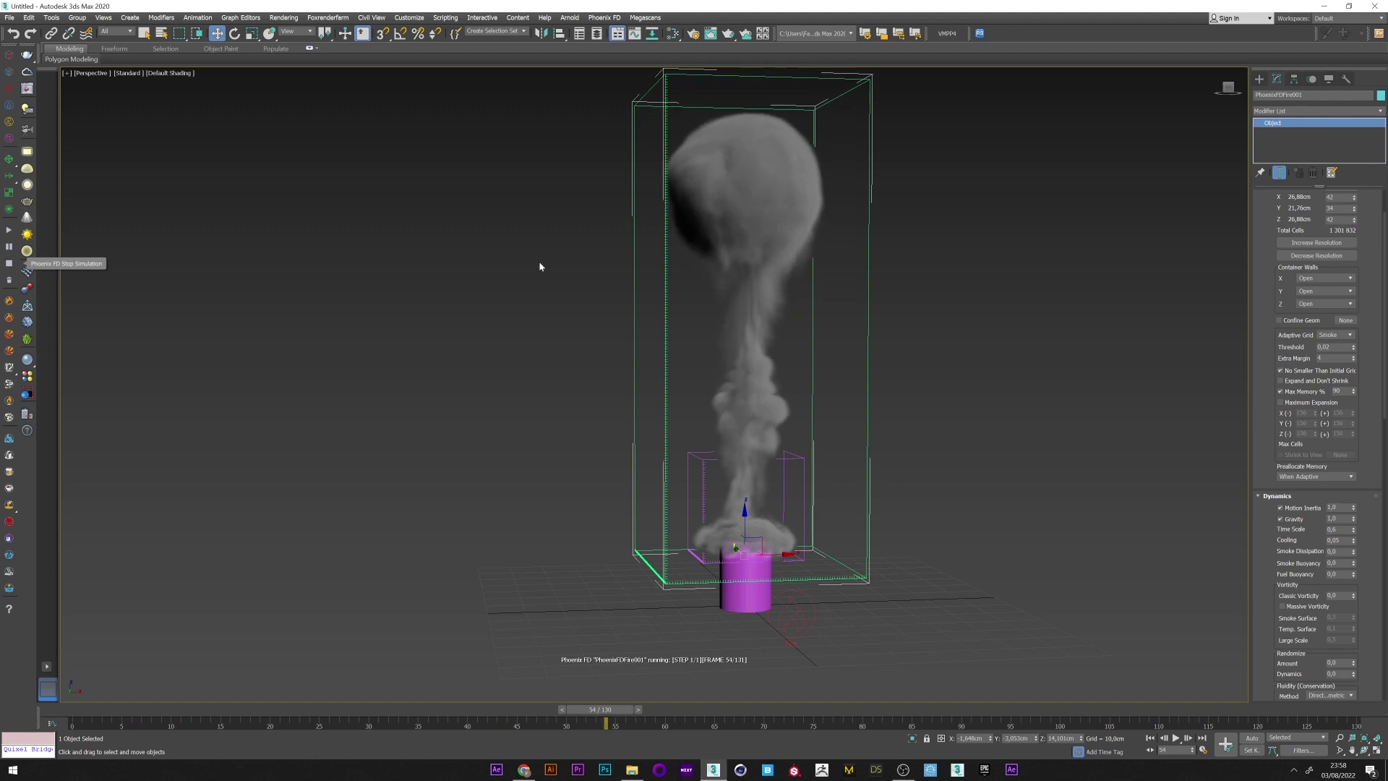
pyautogui.click(11, 272)
# - Set the fire/smoke source's noise to 1,0 and rerun the simulation, stopping it after frame 104
pyautogui.scroll(-2, 1266, 558)
pyautogui.moveTo(1266, 559); pyautogui.dragTo(1249, 429)
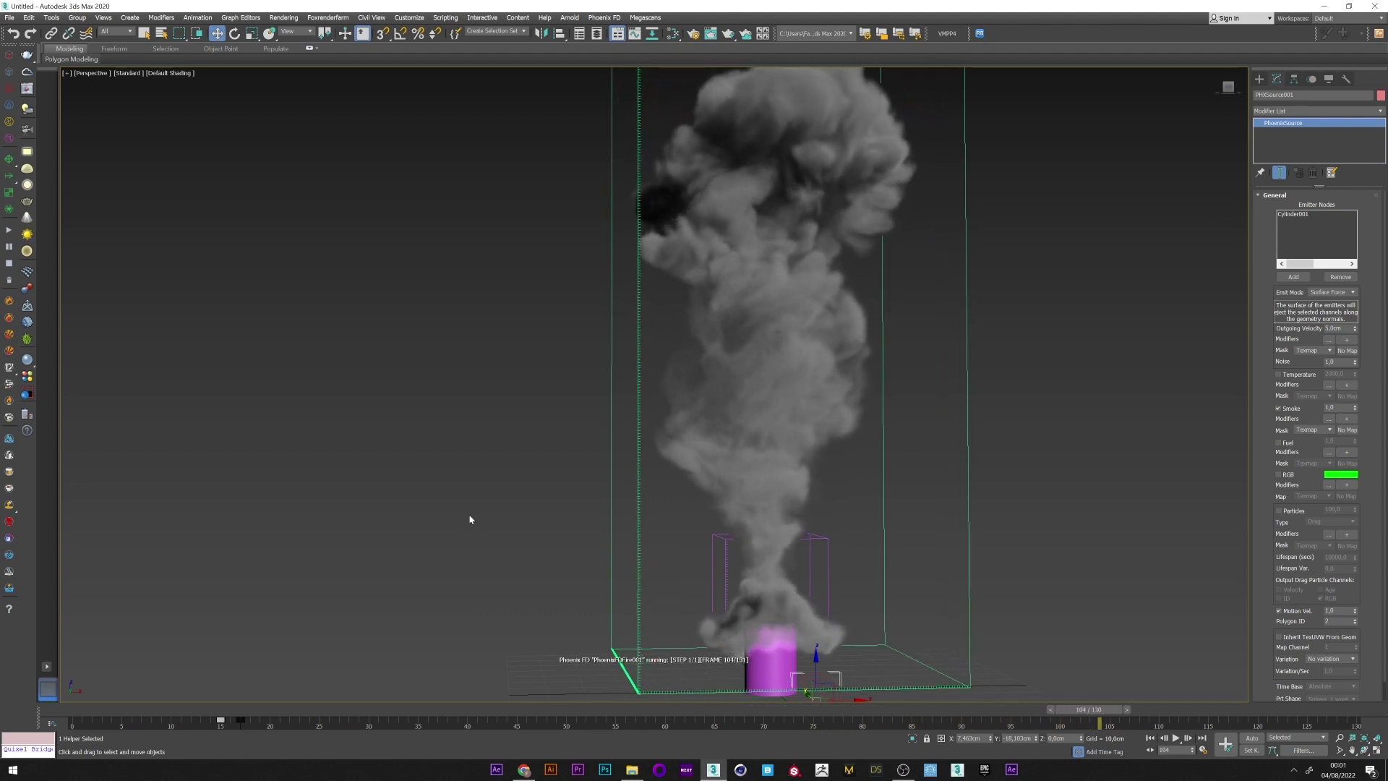
pyautogui.click(13, 270)
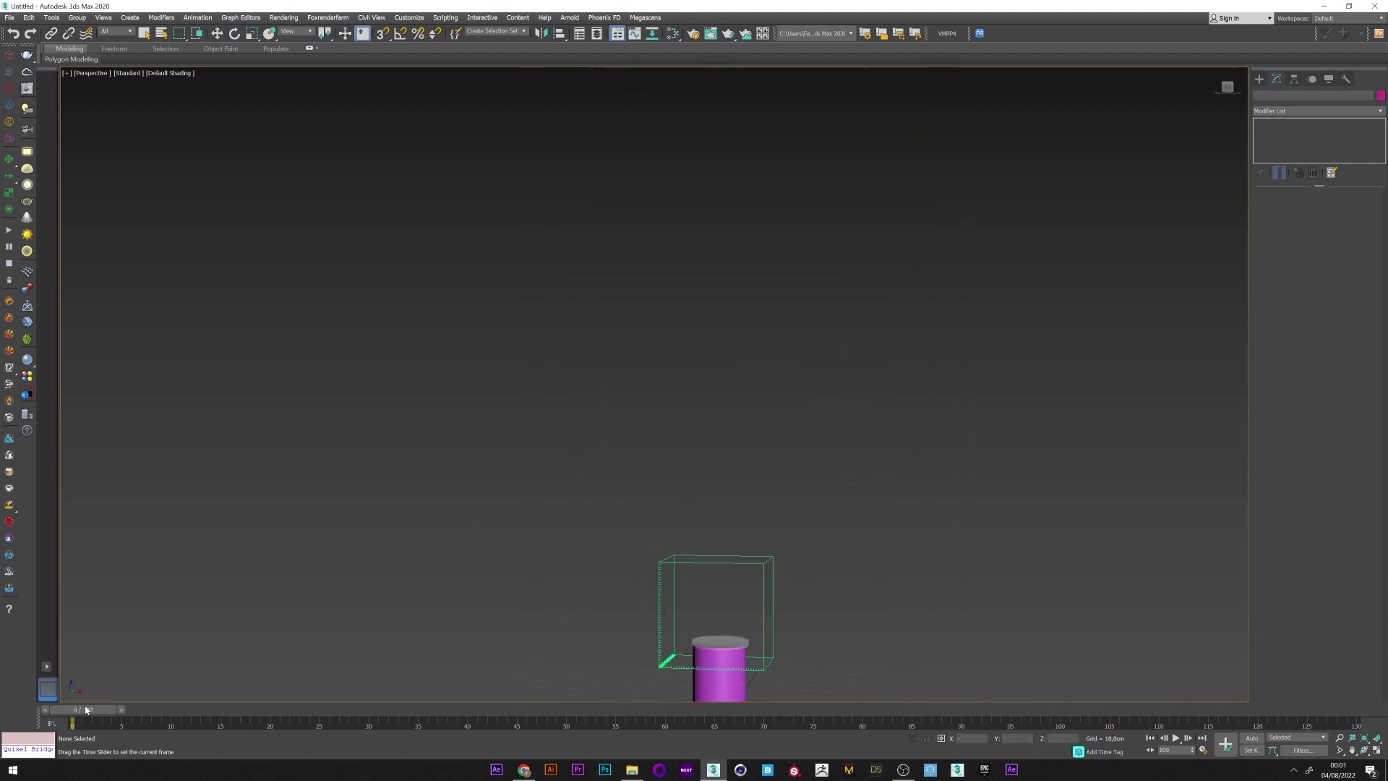
# - Scrub through the simulated smoke and hide the cylinder, simulator and source using the Layer Explorer
pyautogui.moveTo(81, 710); pyautogui.dragTo(862, 576)
pyautogui.click(597, 33)
pyautogui.click(87, 120)
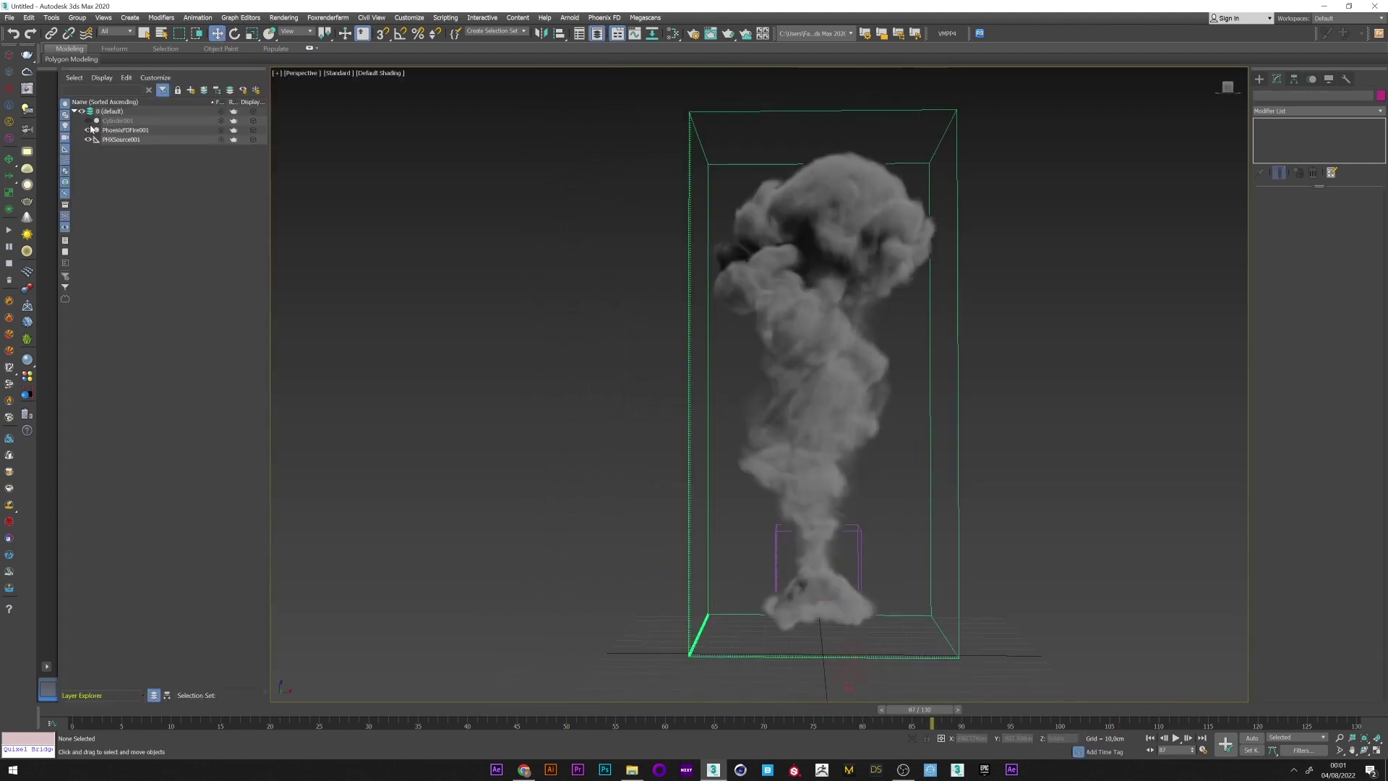
pyautogui.click(87, 130)
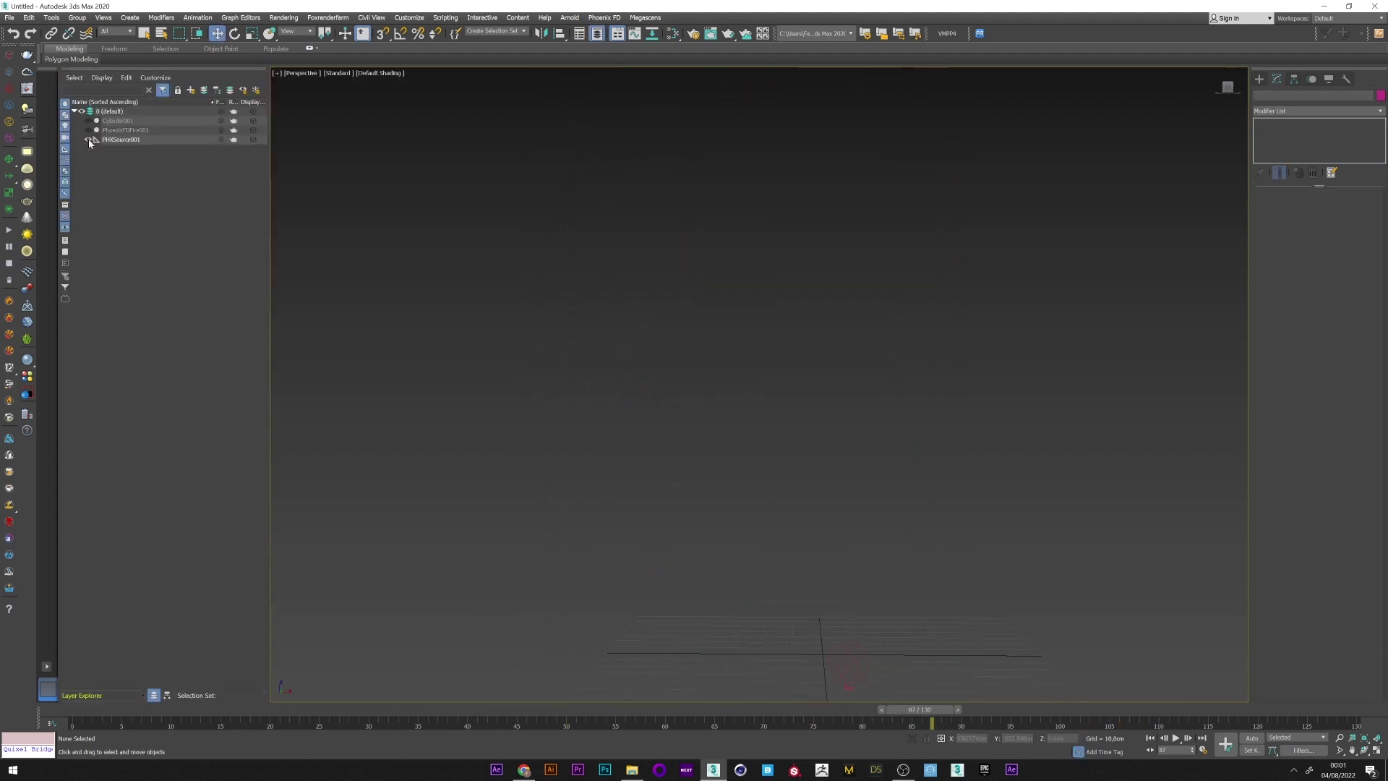
# - Create a tyFlow object from the standard primitives near the end of the grid's horizontal axis
pyautogui.click(1259, 79)
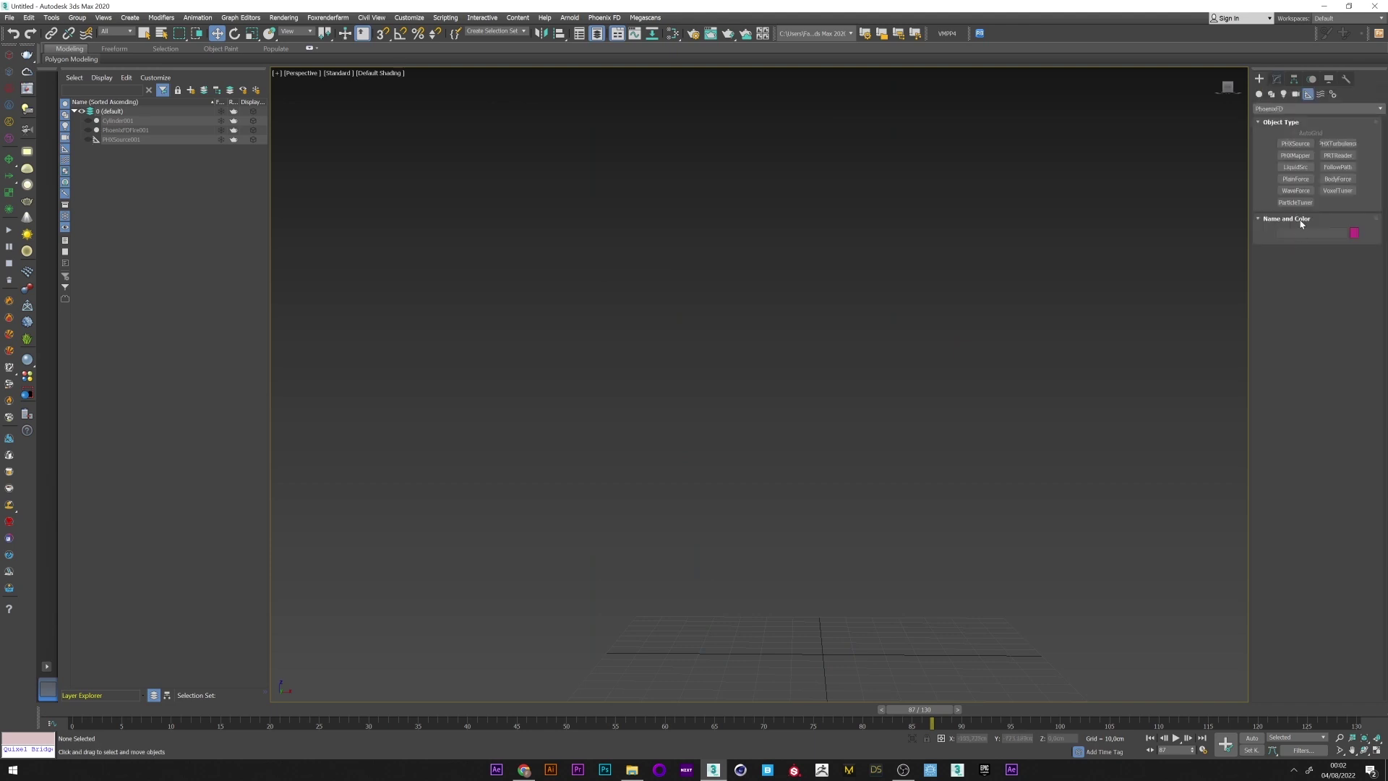
pyautogui.click(1259, 94)
pyautogui.click(1265, 109)
pyautogui.click(1280, 117)
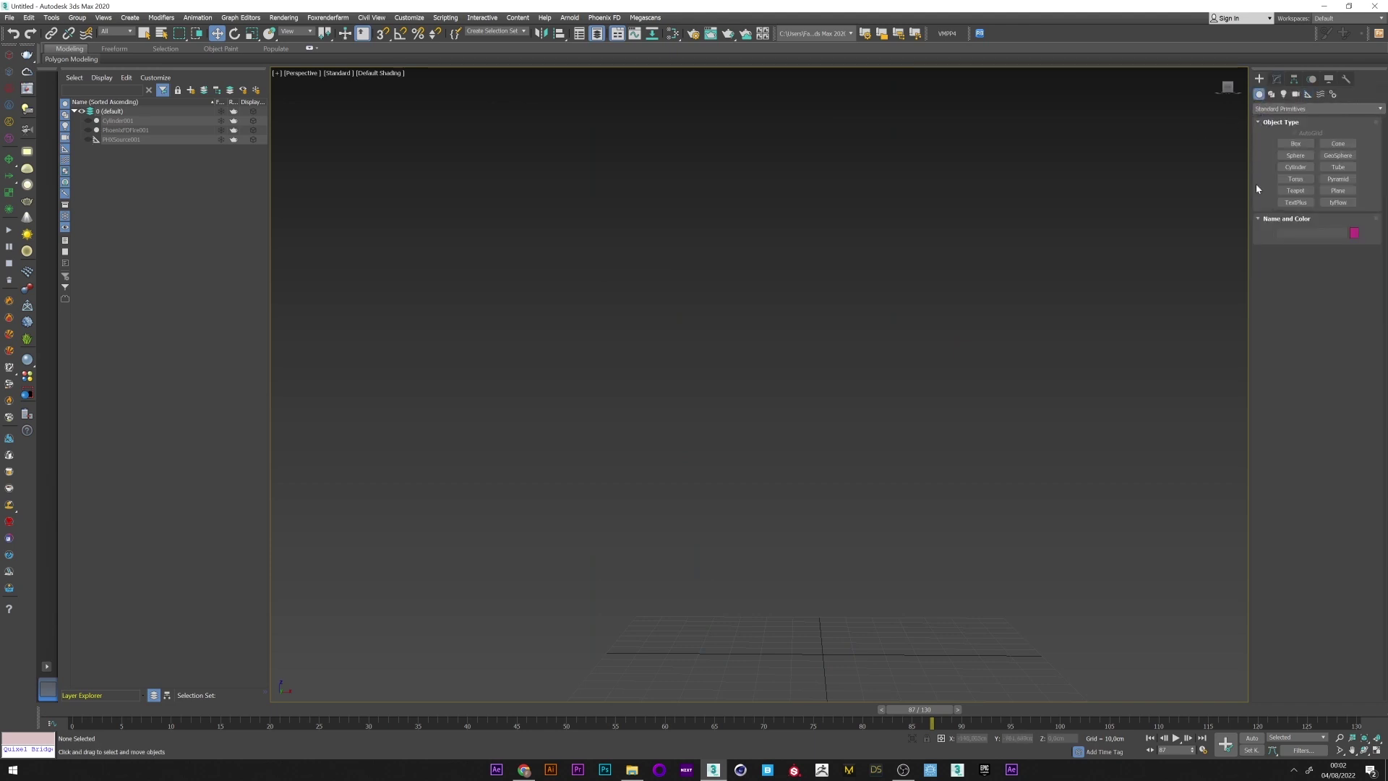
pyautogui.click(1343, 203)
pyautogui.moveTo(1032, 658); pyautogui.dragTo(1001, 634)
# - Unhide the cylinder, smoke simulator and source, and go to frame 7 to get a reference for drawing splines
pyautogui.click(1272, 93)
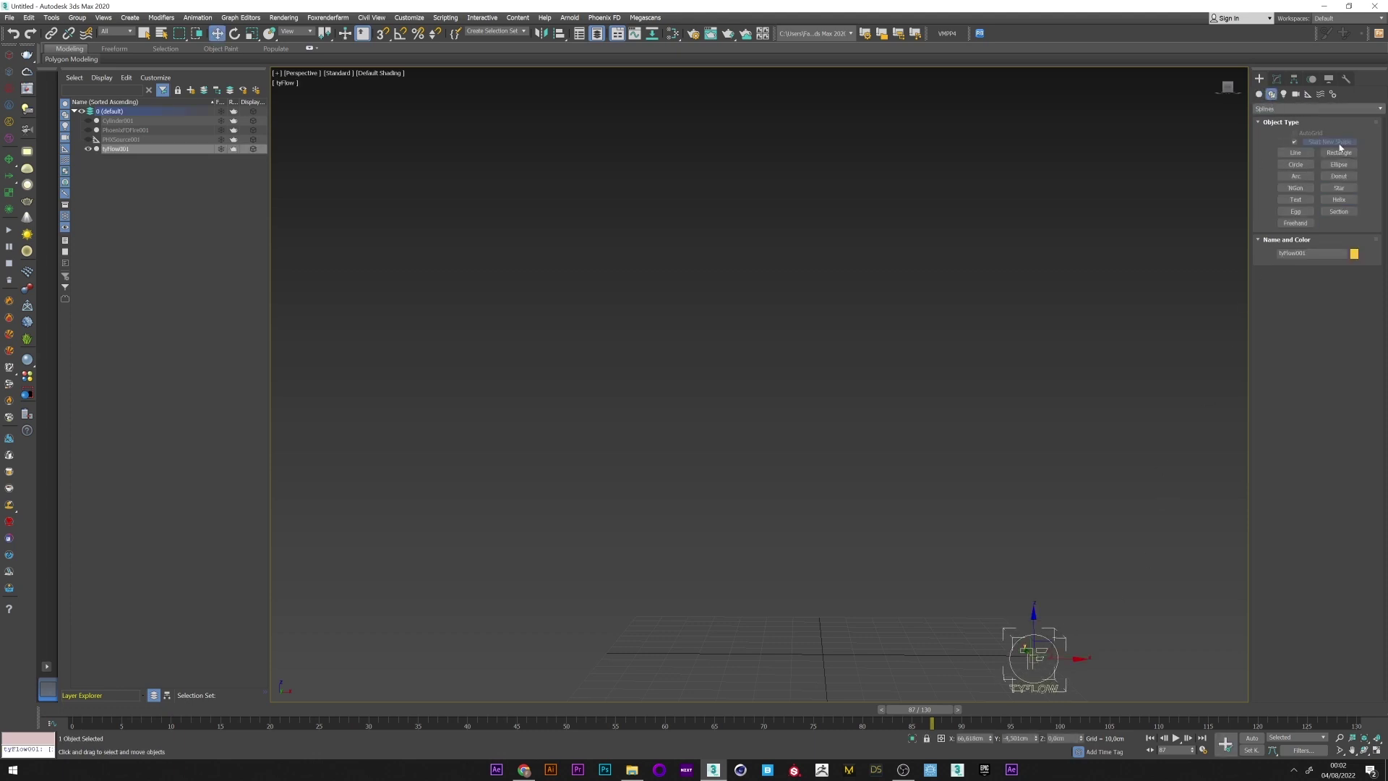
pyautogui.click(1305, 154)
pyautogui.click(89, 121)
pyautogui.click(94, 141)
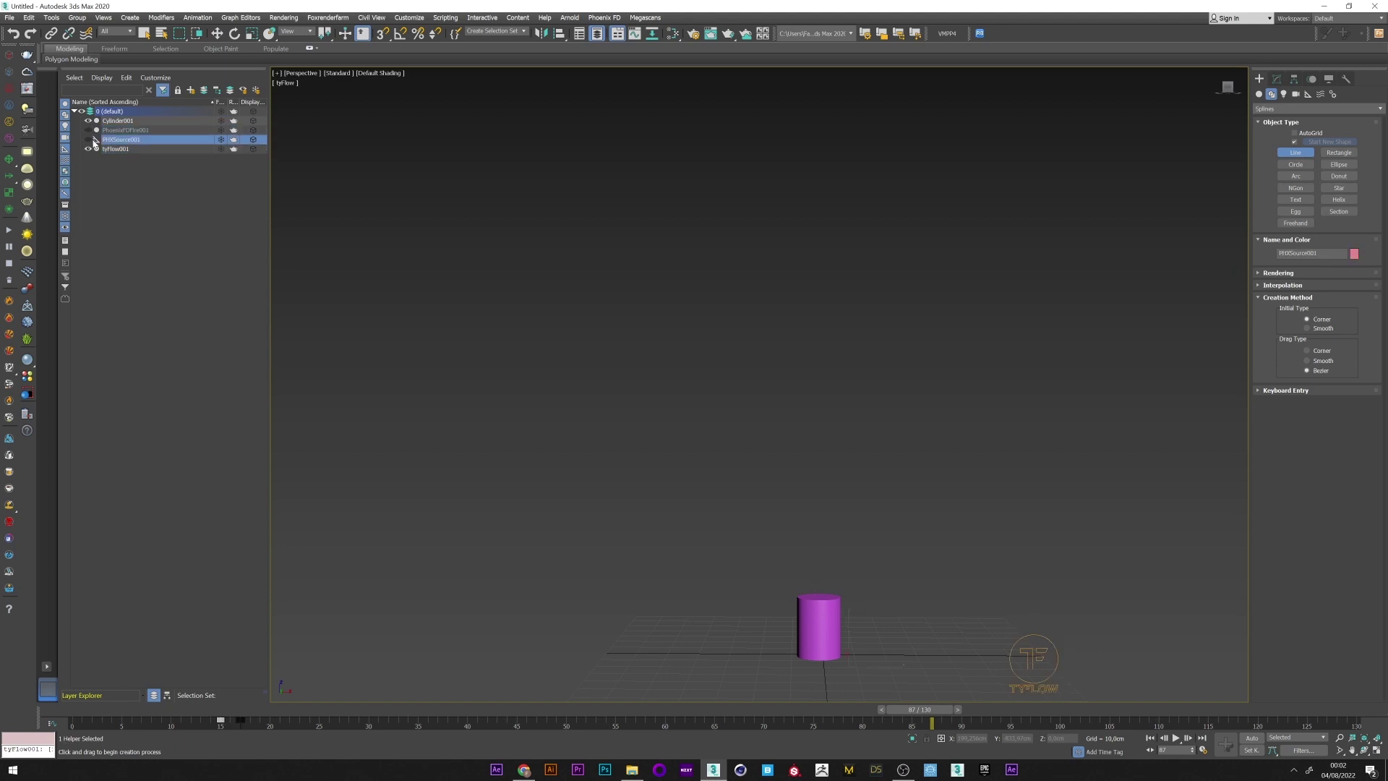
pyautogui.click(89, 130)
pyautogui.moveTo(92, 712); pyautogui.dragTo(152, 712)
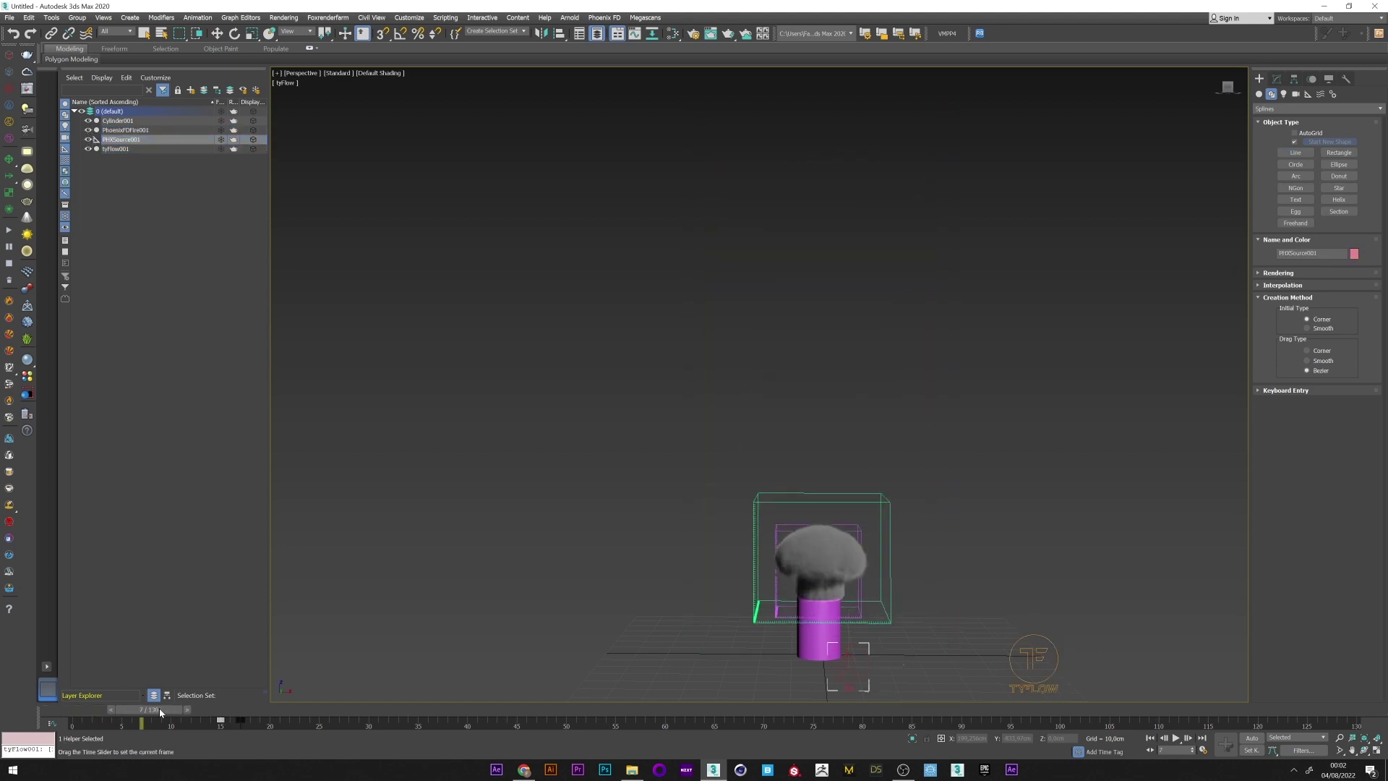
# - Draw a straight two-point line spline across the full width of the grid, passing the cylinder
pyautogui.keyDown('alt'); pyautogui.moveTo(778, 644); pyautogui.dragTo(759, 653, button='middle'); pyautogui.keyUp('alt')
pyautogui.click(608, 634)
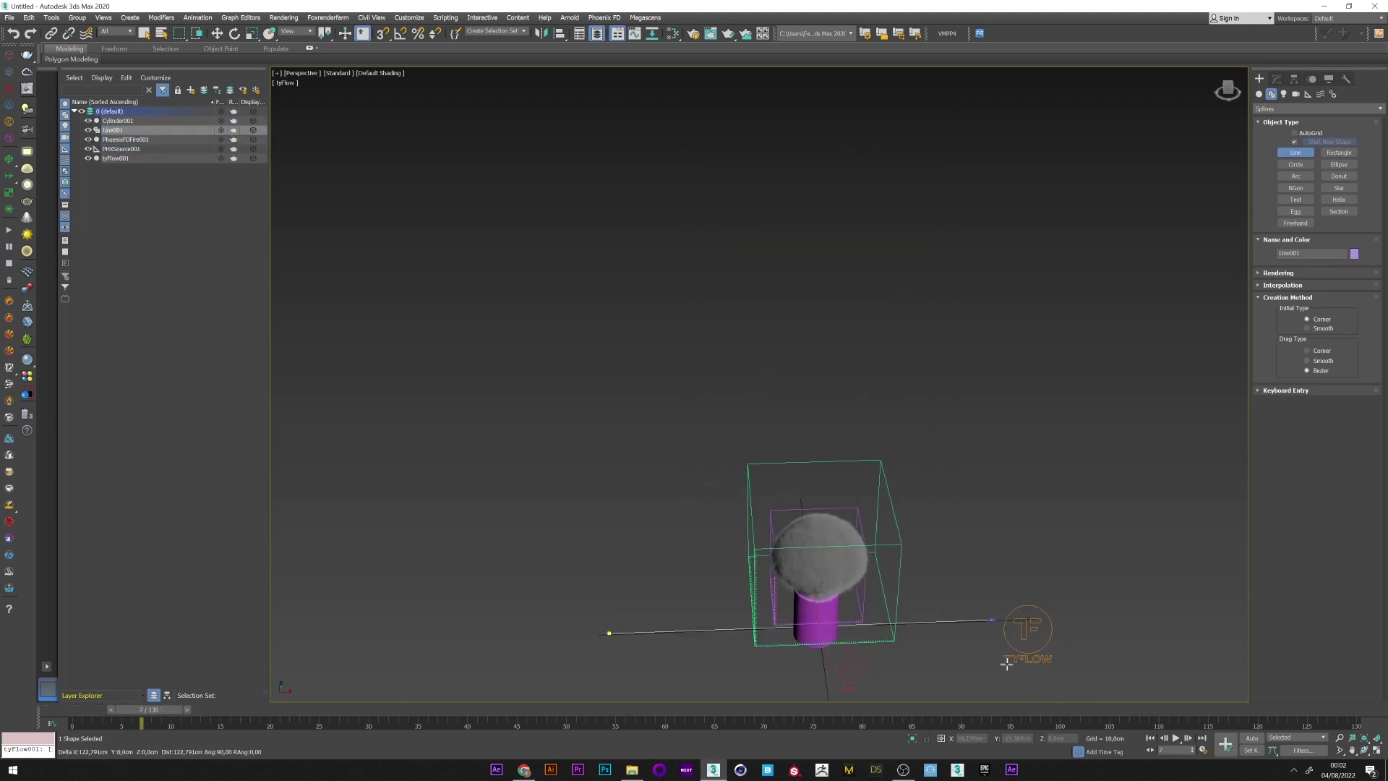
pyautogui.keyDown('shift'); pyautogui.click(1035, 654); pyautogui.keyUp('shift')
pyautogui.rightClick(1033, 655)
# - Raise the line to about 28 cm above the grid and shift it along Y to about 7.7 cm
pyautogui.press('w')
pyautogui.moveTo(820, 598); pyautogui.dragTo(820, 537)
pyautogui.keyDown('alt'); pyautogui.moveTo(817, 543); pyautogui.dragTo(871, 525, button='middle'); pyautogui.keyUp('alt')
pyautogui.moveTo(821, 526); pyautogui.dragTo(821, 517)
pyautogui.keyDown('alt'); pyautogui.moveTo(822, 518); pyautogui.dragTo(837, 538, button='middle'); pyautogui.keyUp('alt')
pyautogui.moveTo(787, 557); pyautogui.dragTo(768, 558)
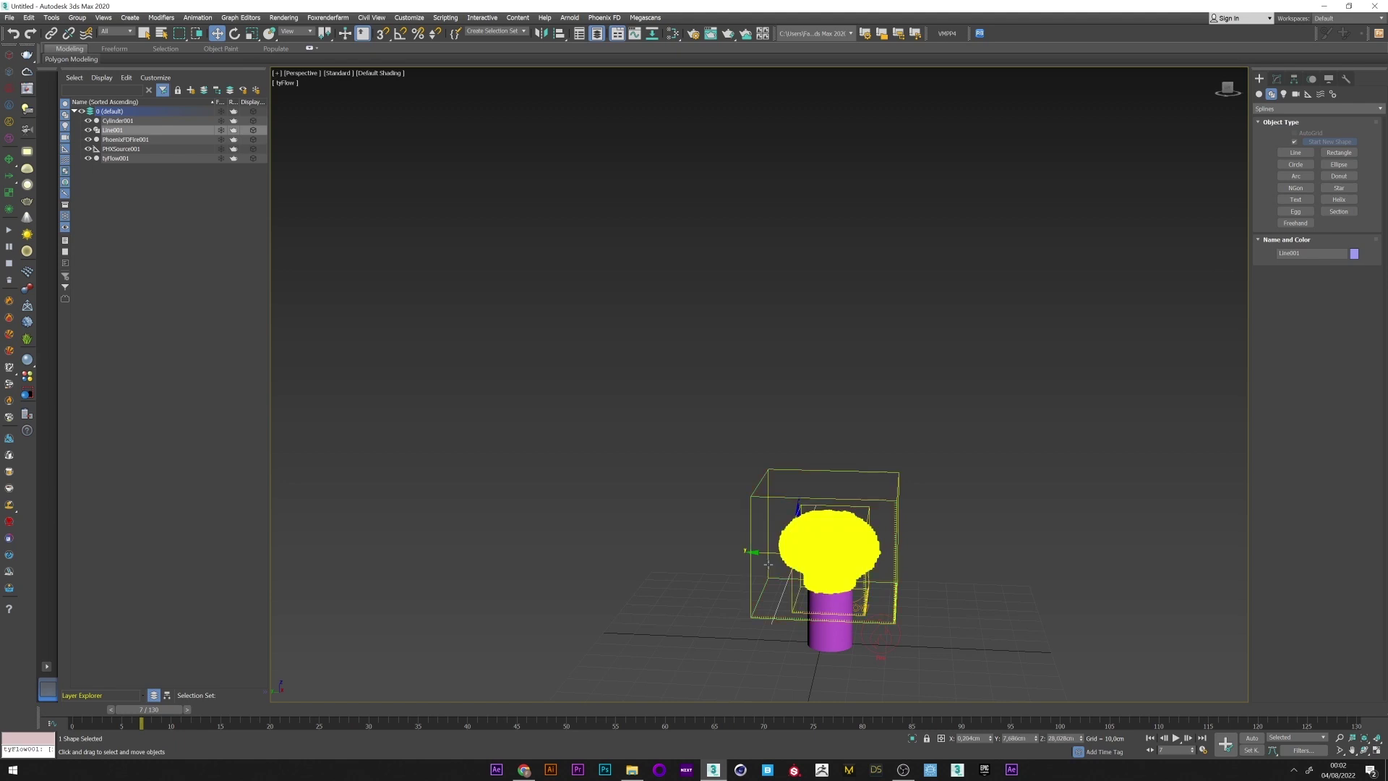
# - Clone the line along Y into five evenly spaced copies over the cylinder and put all six lines in a new layer
pyautogui.keyDown('shift'); pyautogui.moveTo(768, 563); pyautogui.dragTo(783, 558); pyautogui.keyUp('shift')
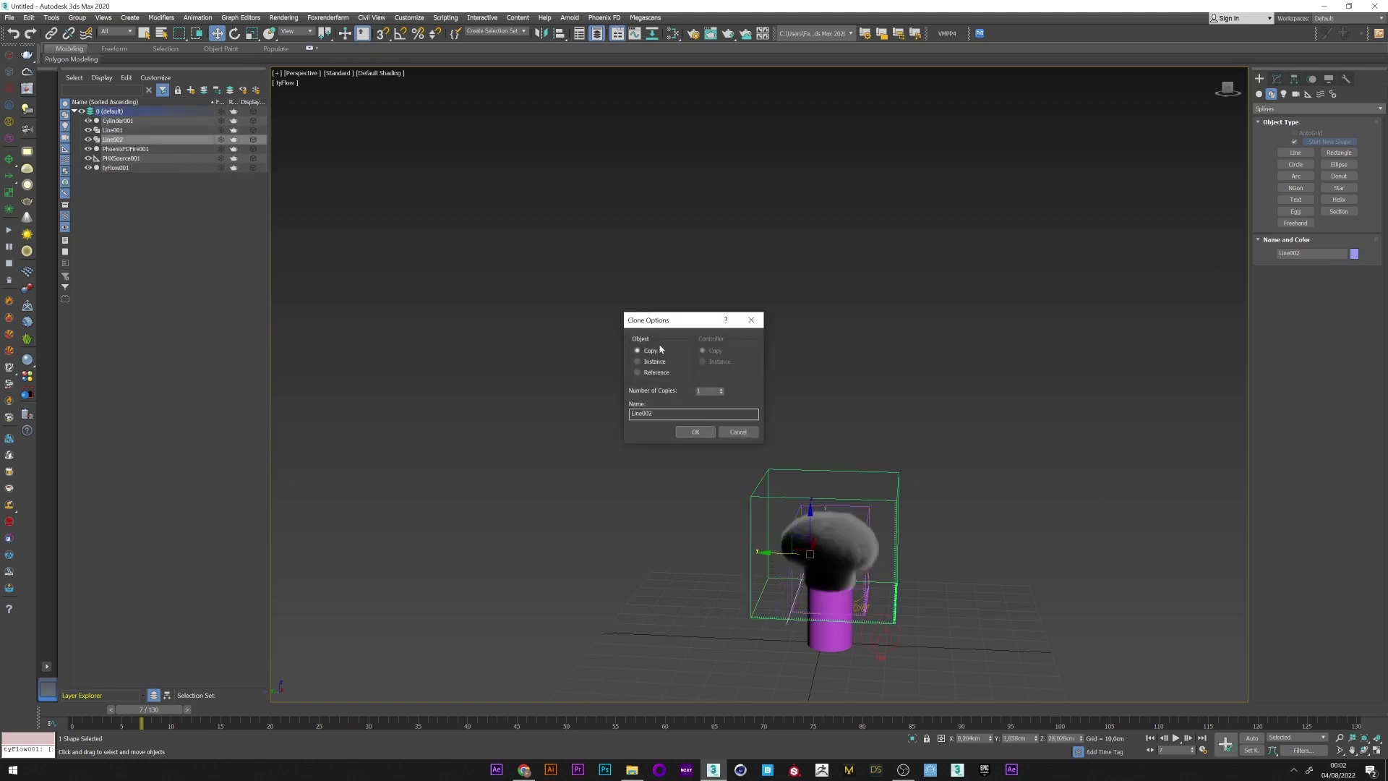
pyautogui.click(696, 432)
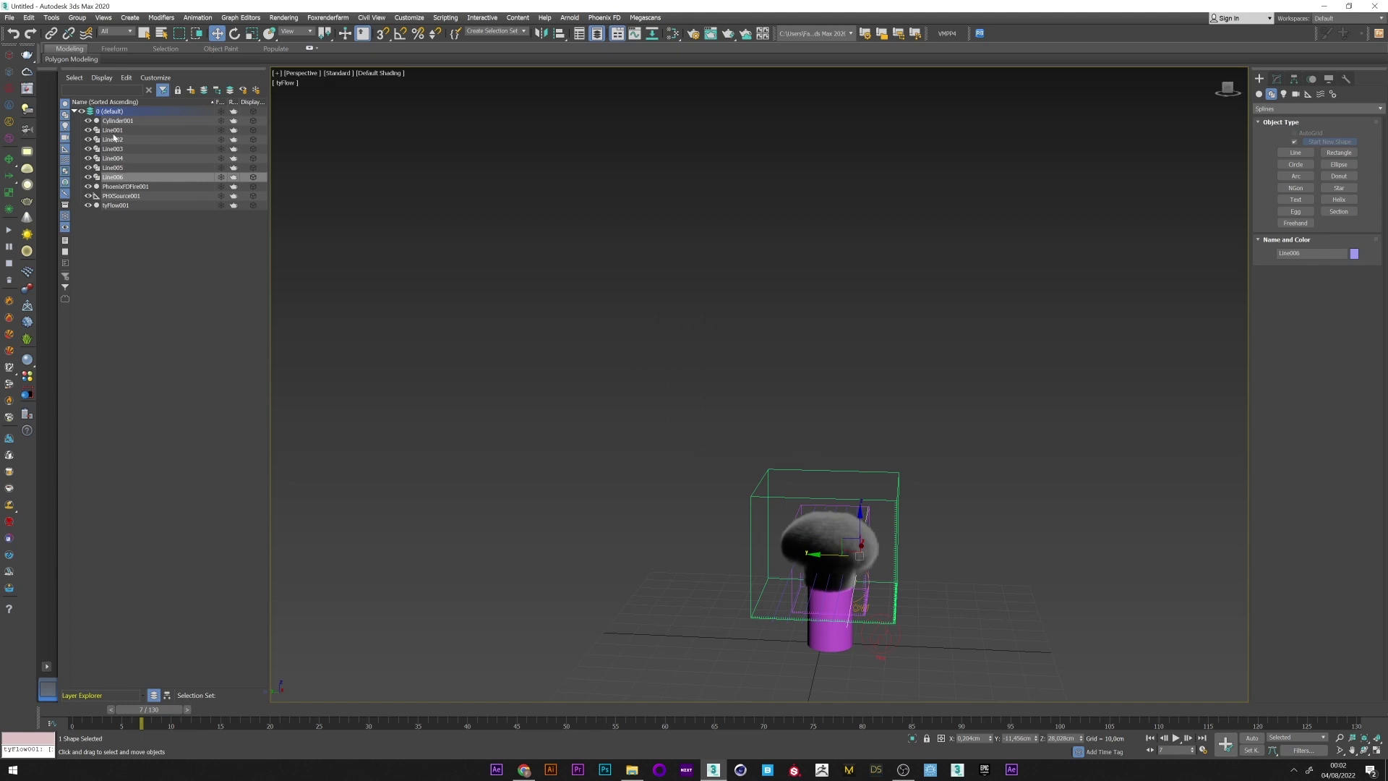
pyautogui.keyDown('shift'); pyautogui.click(113, 131); pyautogui.keyUp('shift')
pyautogui.keyDown('alt'); pyautogui.moveTo(799, 557); pyautogui.dragTo(735, 576, button='middle'); pyautogui.keyUp('alt')
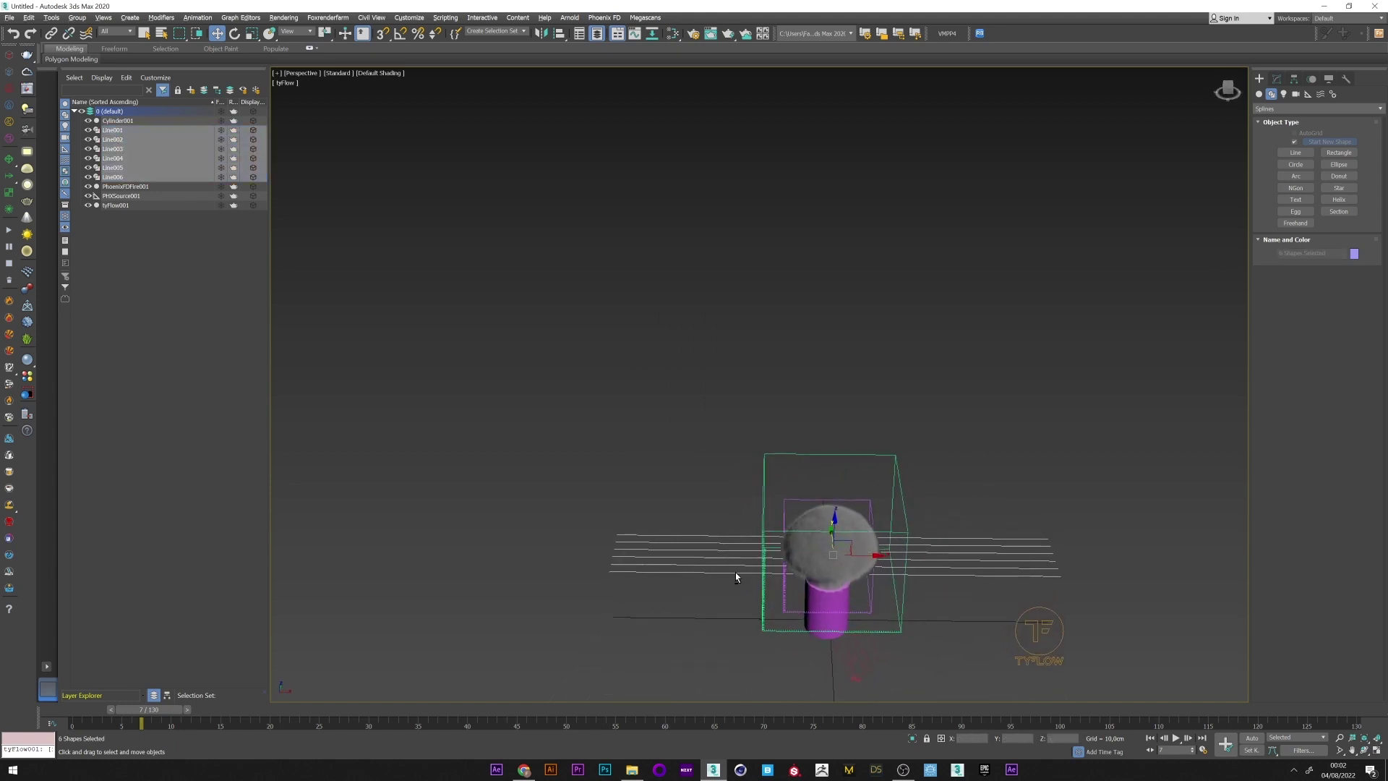
pyautogui.click(190, 90)
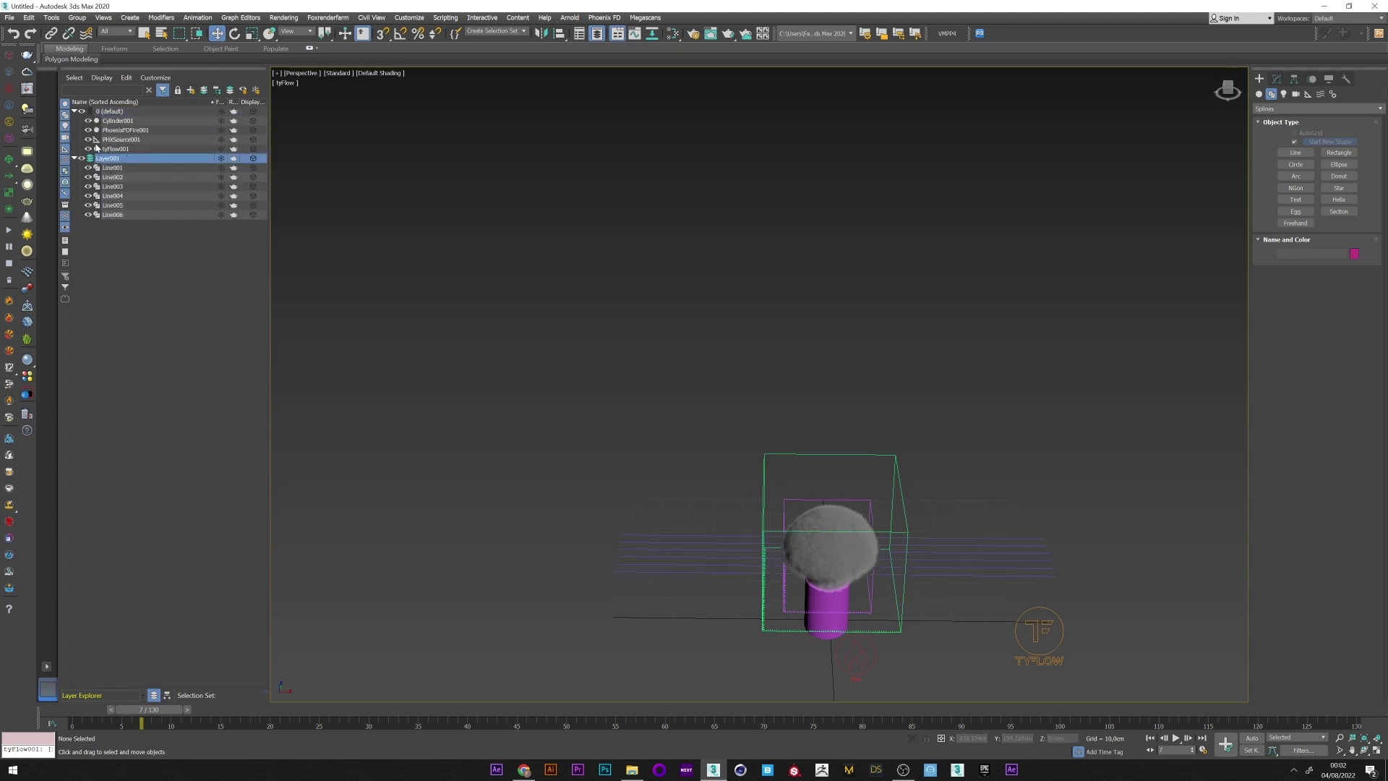
# - Hide the tyFlow object, source, simulator and cylinder so that only the six lines are shown
pyautogui.click(88, 149)
pyautogui.click(88, 140)
pyautogui.click(88, 130)
pyautogui.click(89, 121)
pyautogui.keyDown('alt'); pyautogui.moveTo(816, 532); pyautogui.dragTo(614, 393, button='middle'); pyautogui.keyUp('alt')
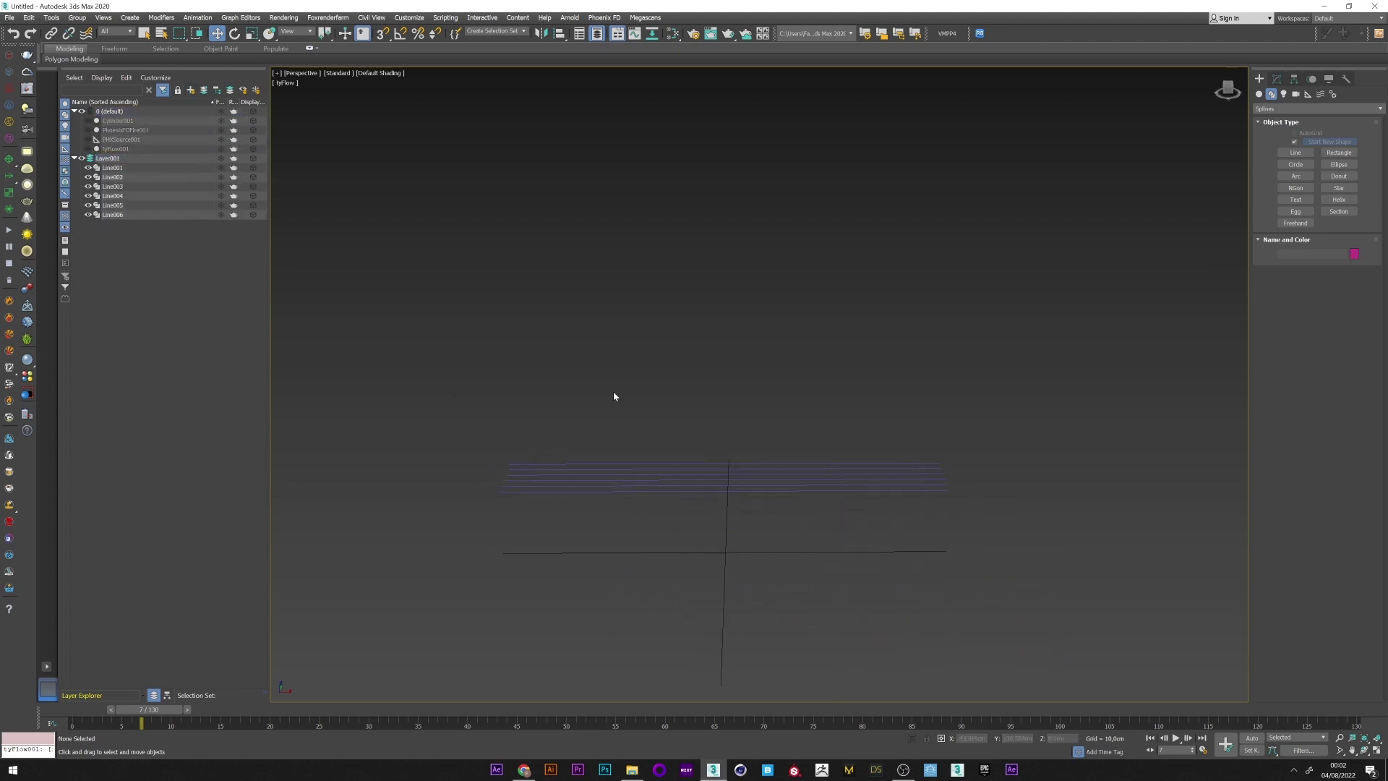
# - Unhide and select the tyFlow object, open its editor, and arrange and enlarge the editor window beside the lines
pyautogui.click(88, 149)
pyautogui.click(116, 148)
pyautogui.click(1277, 78)
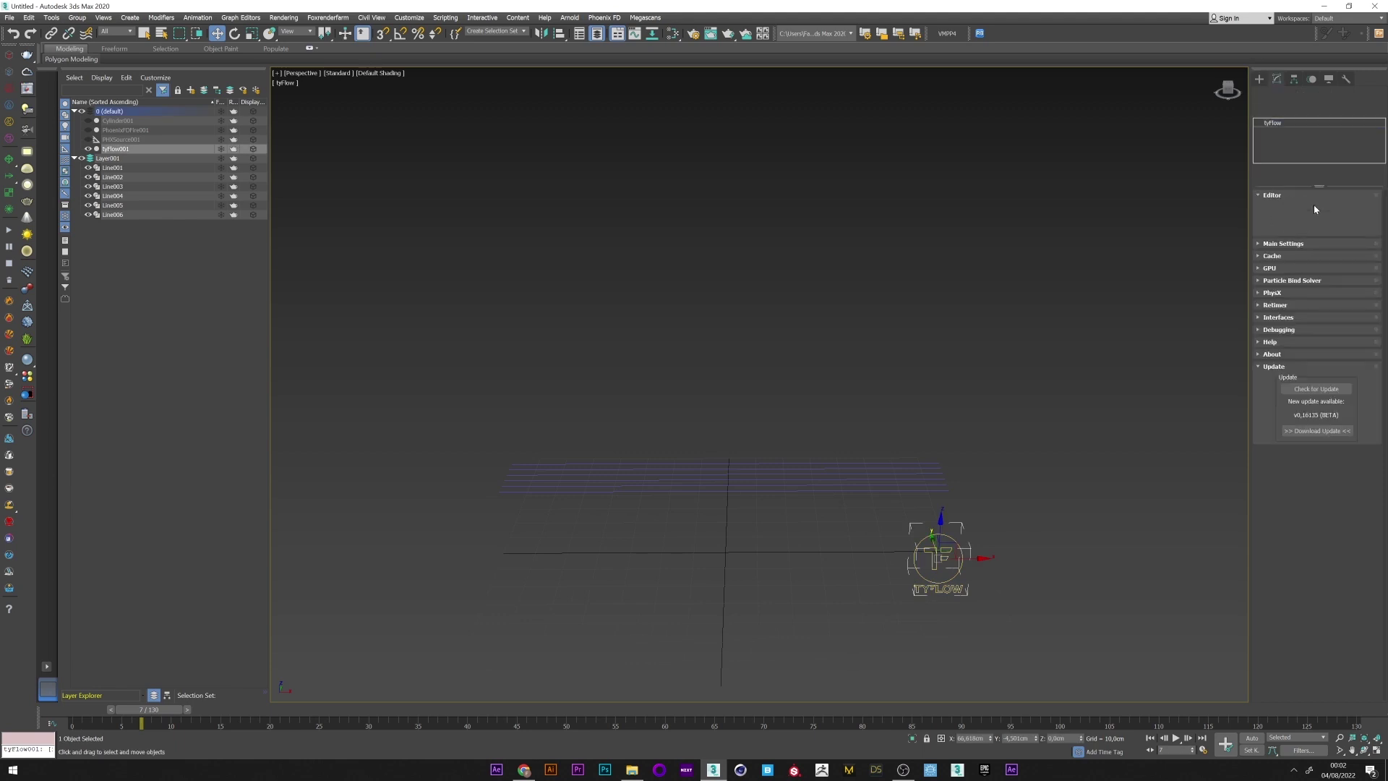
pyautogui.click(1310, 219)
pyautogui.moveTo(374, 167); pyautogui.dragTo(922, 121)
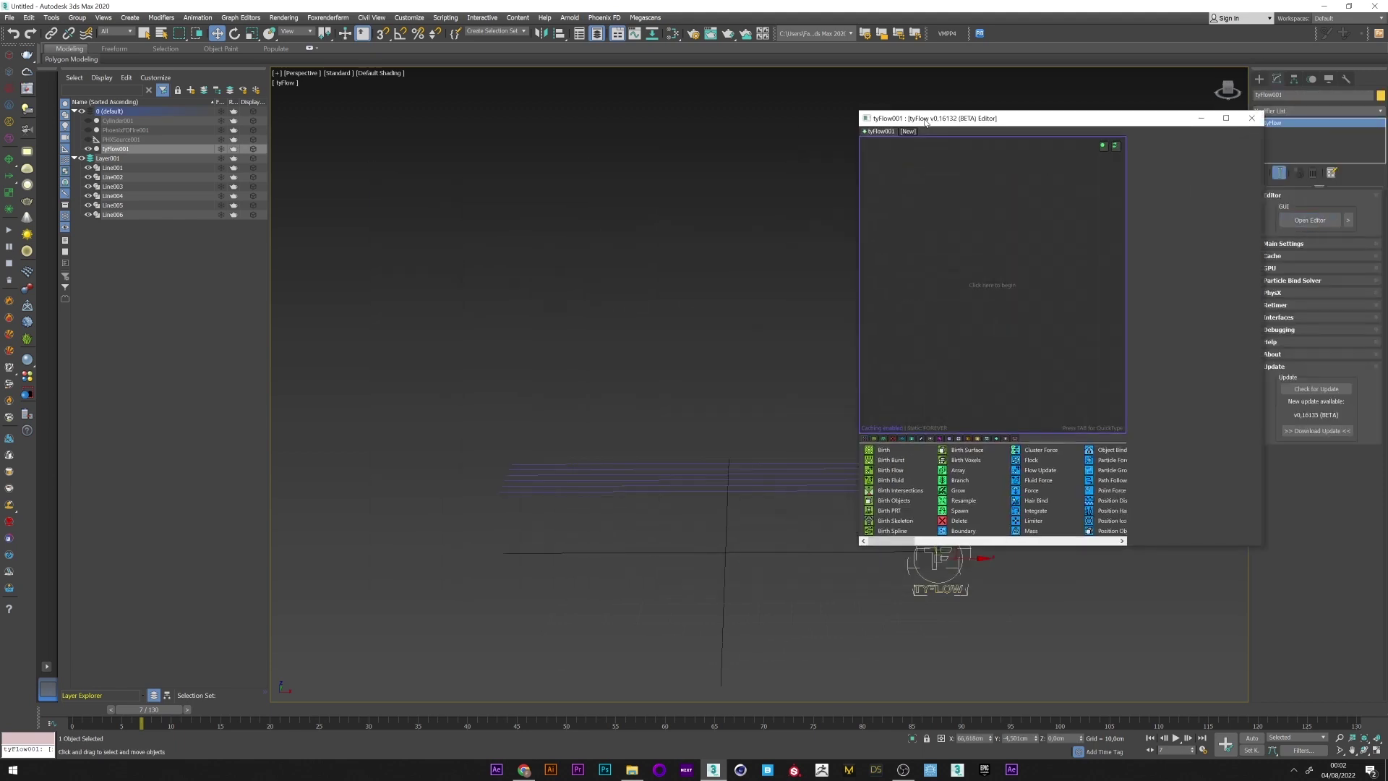
pyautogui.moveTo(712, 284); pyautogui.dragTo(564, 300, button='middle')
pyautogui.moveTo(857, 433); pyautogui.dragTo(792, 433)
# - Create an event with a Birth Spline operator and add all six lines as its splines
pyautogui.moveTo(825, 531); pyautogui.dragTo(911, 192)
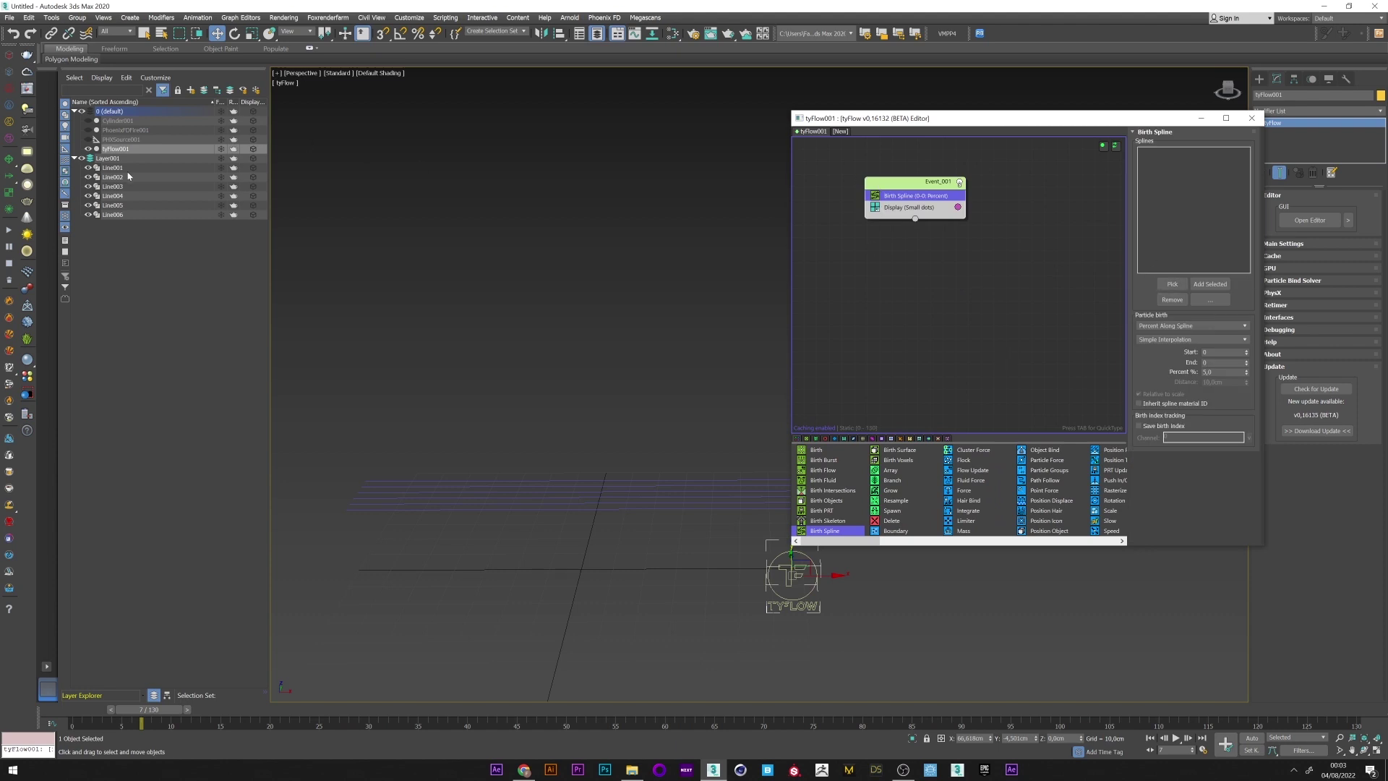
pyautogui.click(116, 169)
pyautogui.keyDown('shift'); pyautogui.click(116, 215); pyautogui.keyUp('shift')
pyautogui.click(1203, 285)
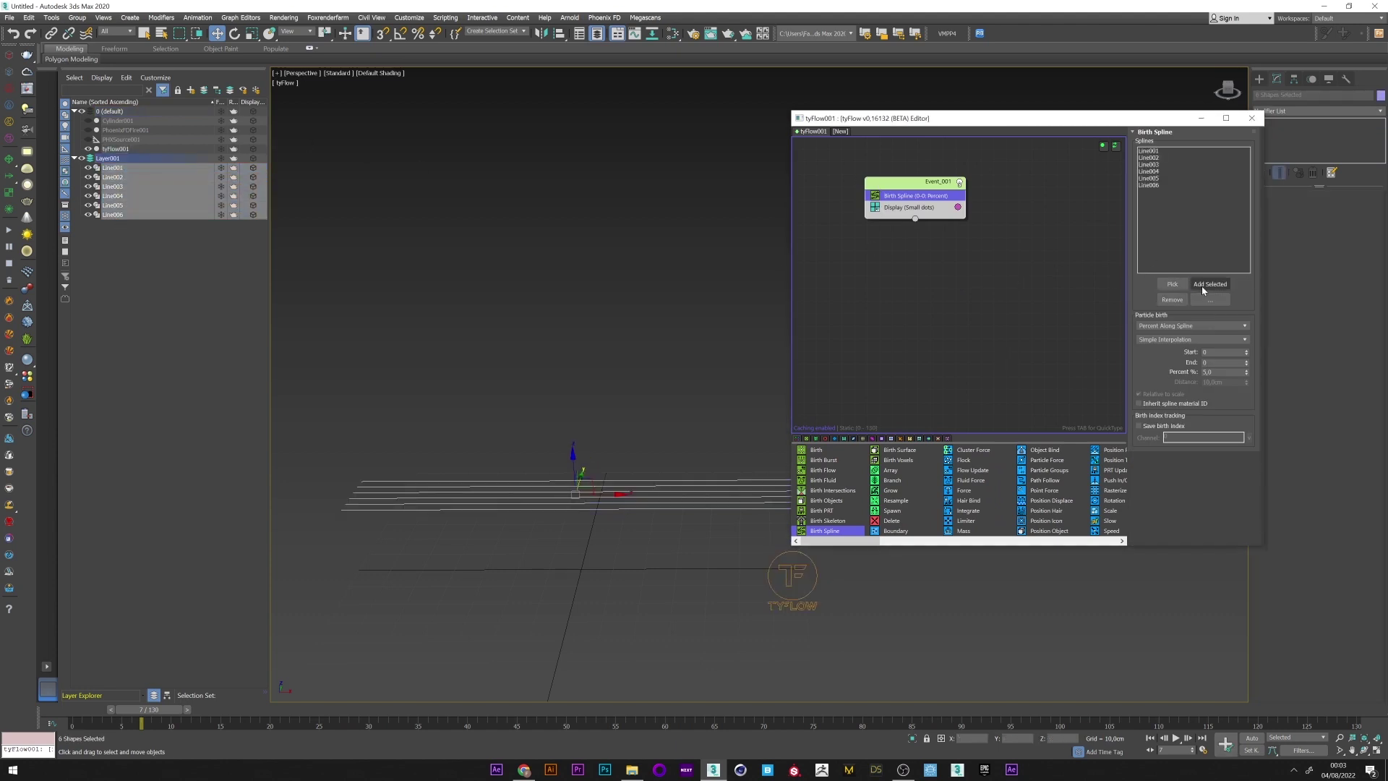
# - Hide the six source lines and change the Birth Spline operator's percent-along-spline value
pyautogui.click(88, 176)
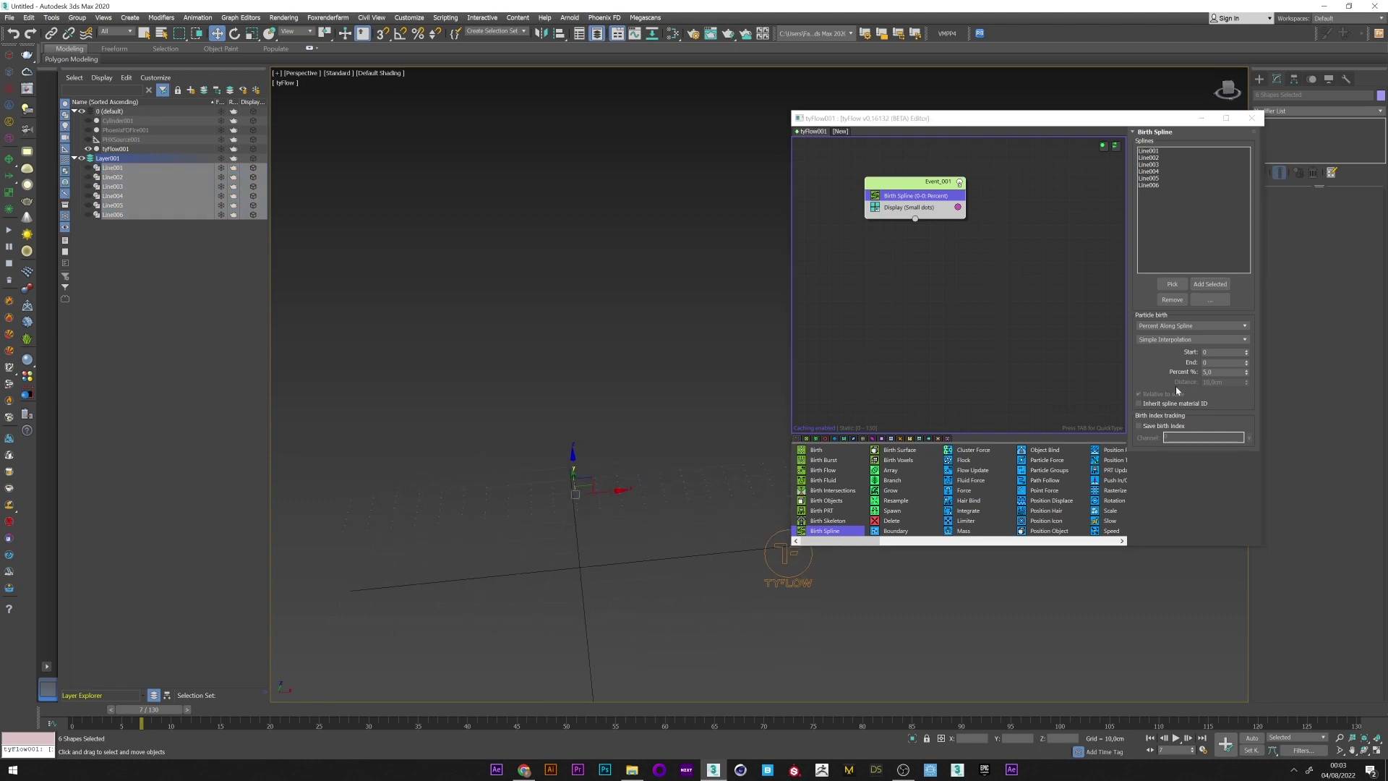
pyautogui.click(1221, 372)
pyautogui.moveTo(930, 176); pyautogui.dragTo(909, 190)
# - Add a Spawn operator below Birth Spline in the first event
pyautogui.press('Tab')
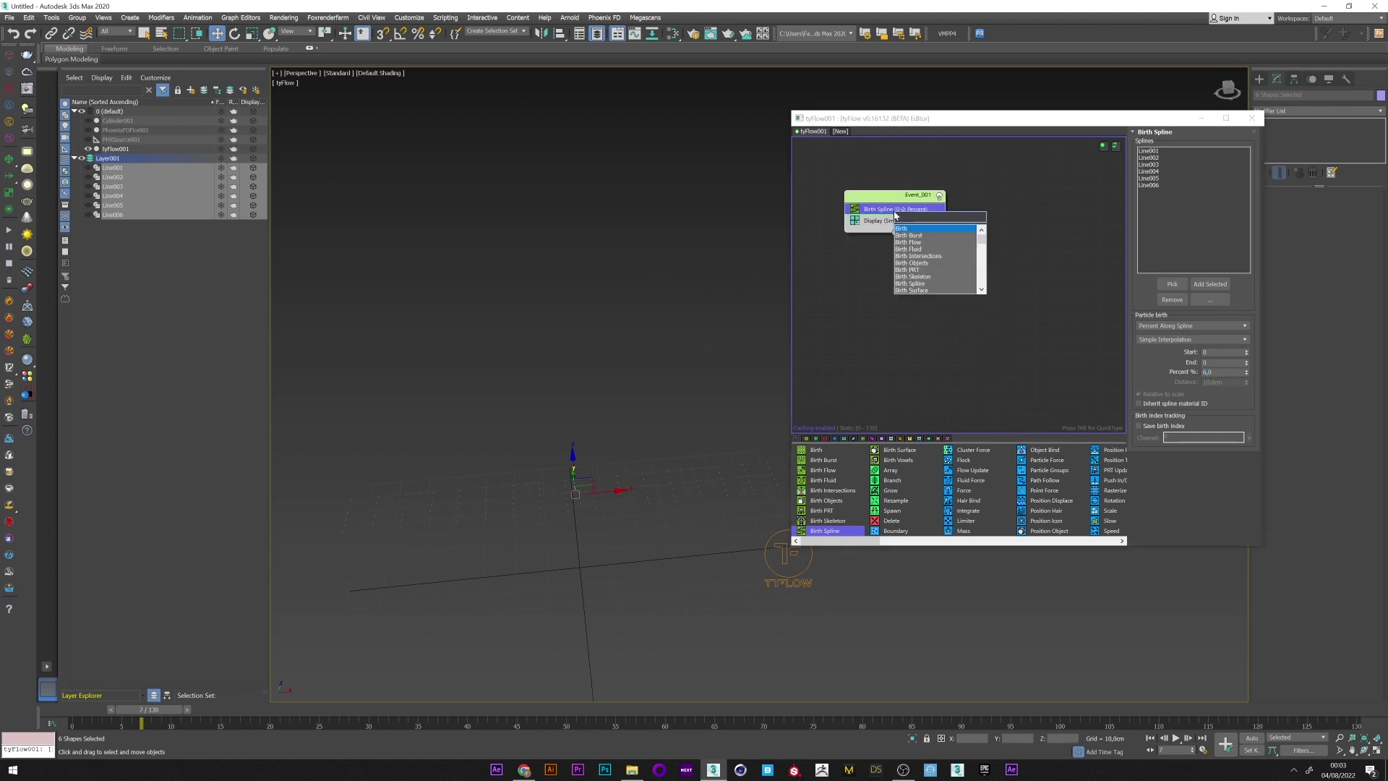
pyautogui.write('sp')
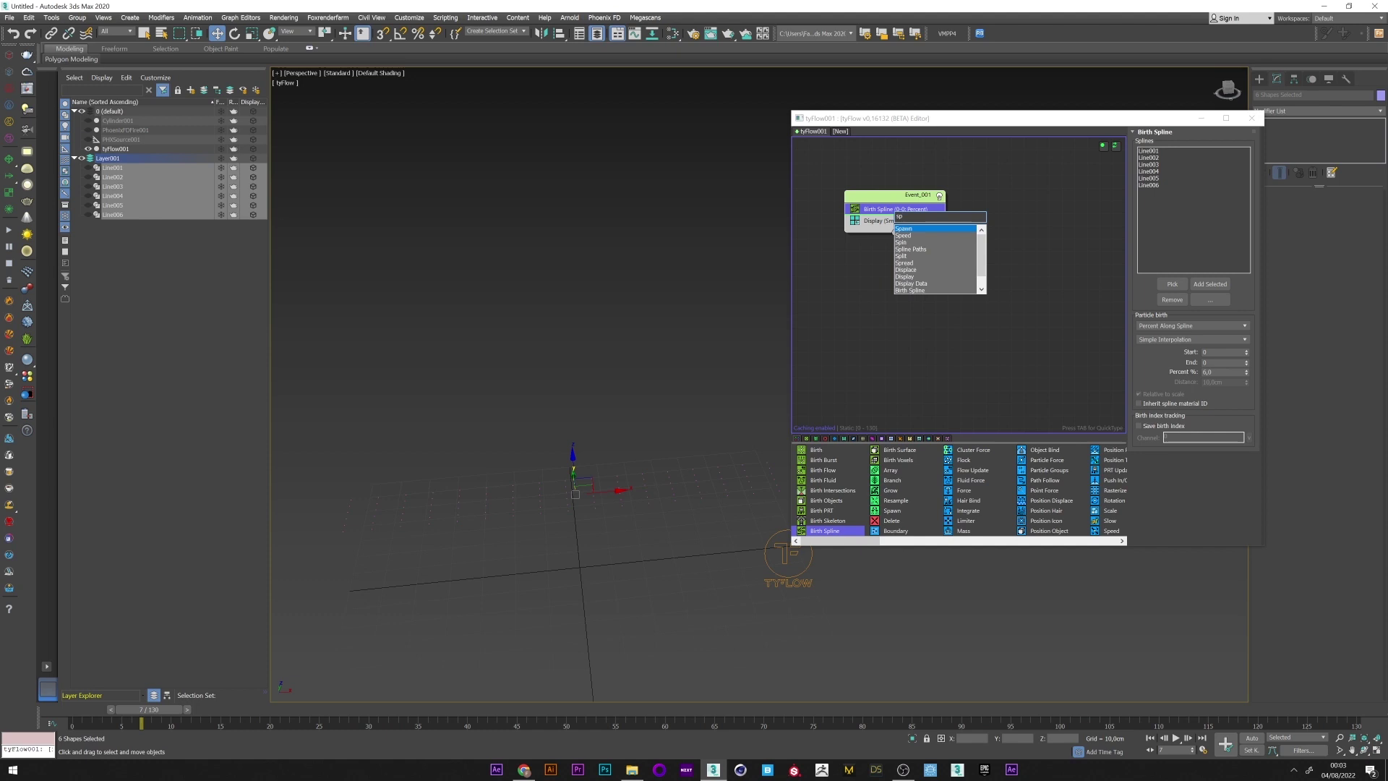
pyautogui.press('Return')
# - Create a second event with a Fluid Force operator and connect the Spawn output to it
pyautogui.press('Tab')
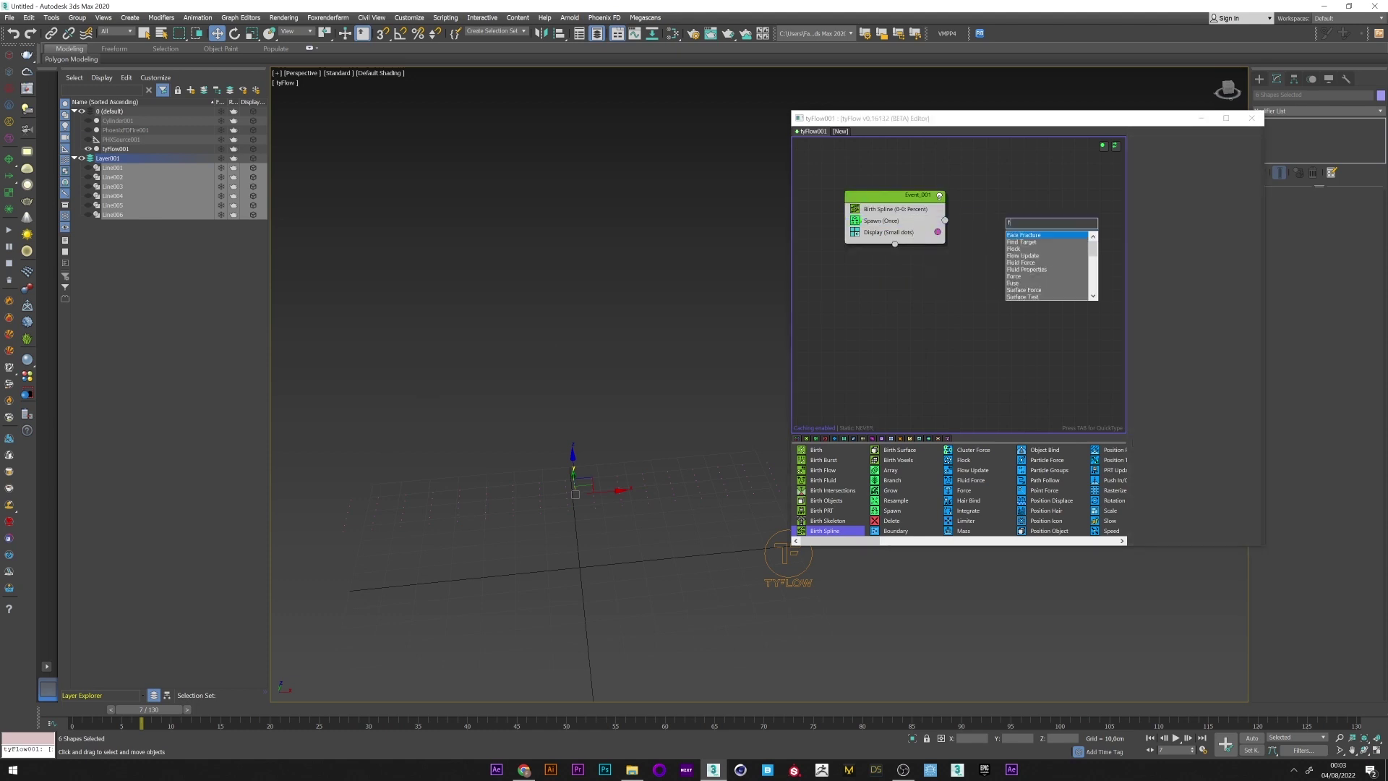
pyautogui.write('flui')
pyautogui.press('Return')
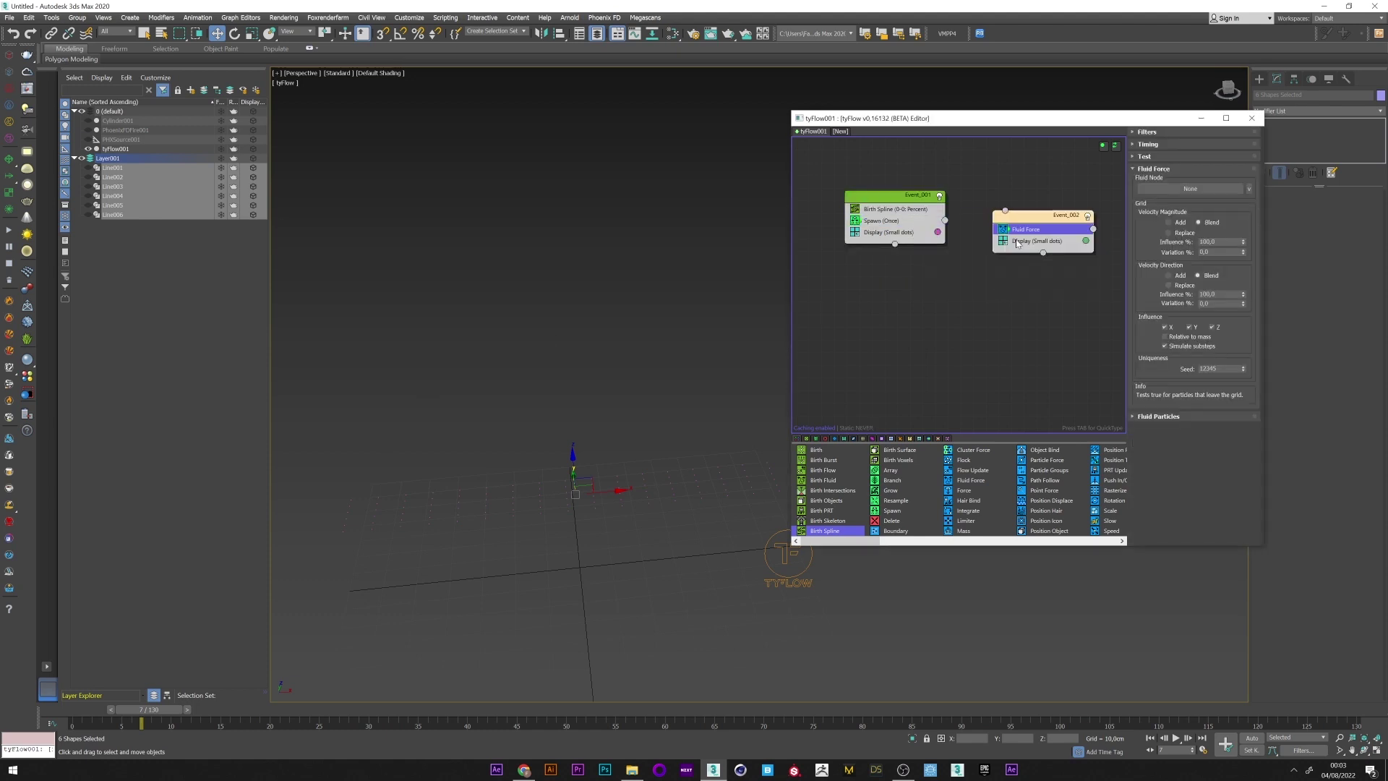
pyautogui.moveTo(945, 221); pyautogui.dragTo(1005, 210)
# - Assign the PhoenixFDFire001 simulator as the Fluid Force operator's fluid node
pyautogui.click(1183, 189)
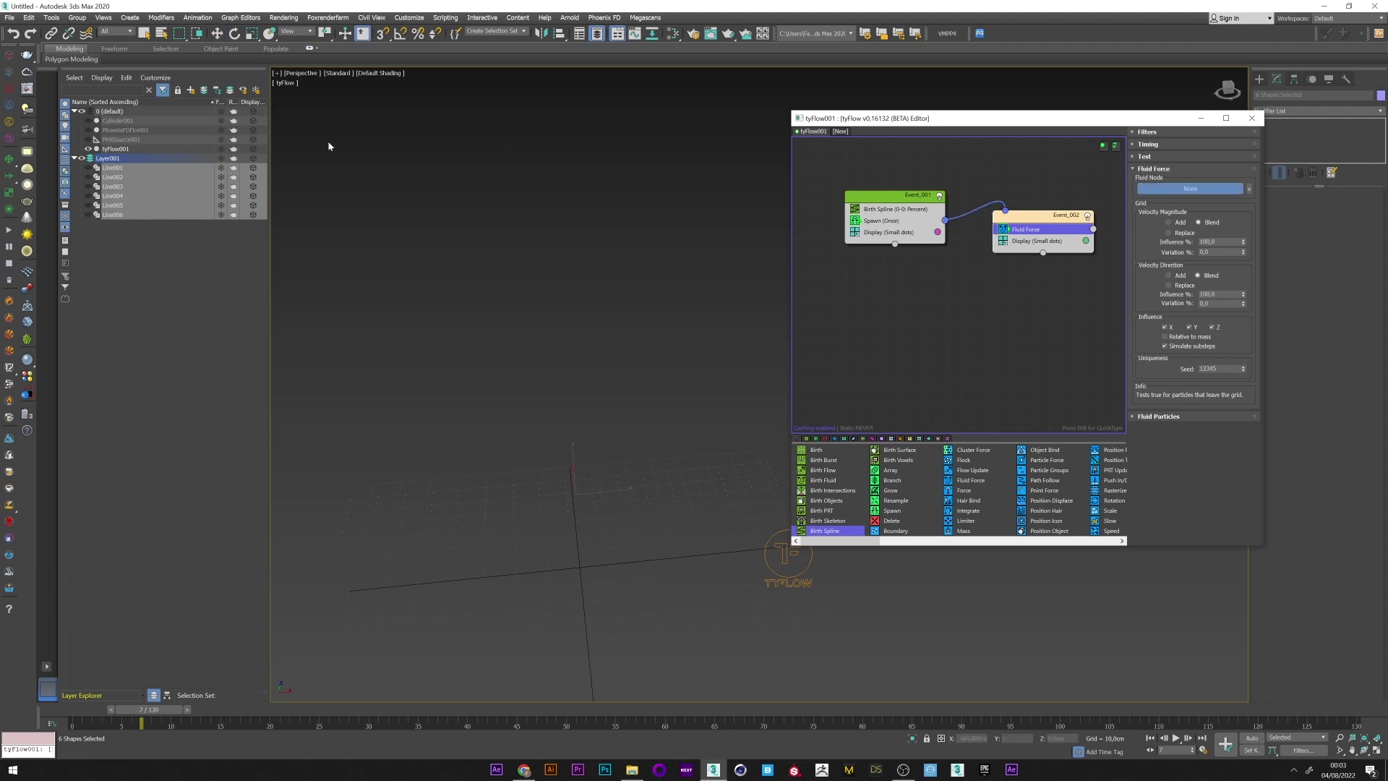
pyautogui.click(126, 130)
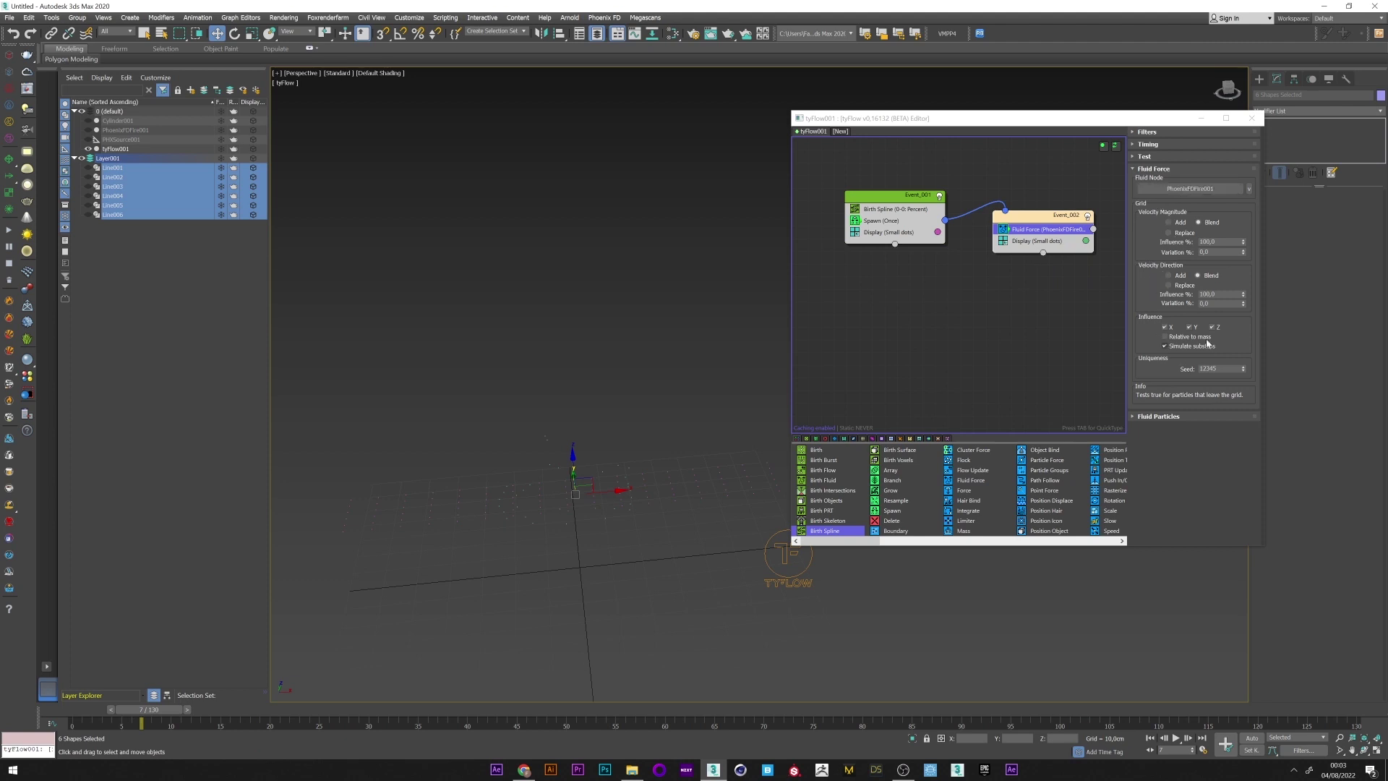
pyautogui.moveTo(611, 406); pyautogui.dragTo(601, 410, button='middle')
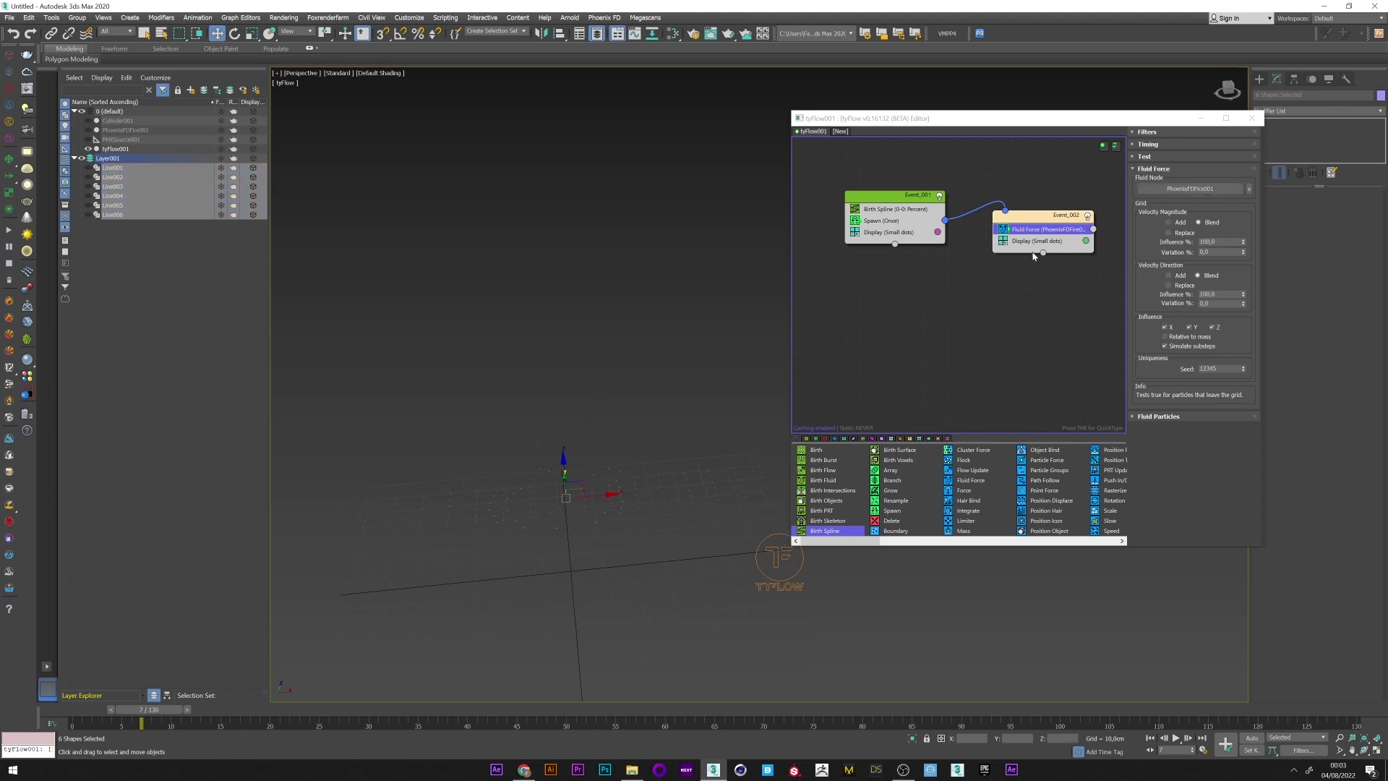
# - Add a Slow operator above Fluid Force in the second event and set its X, Y and Z velocity slowing to 50%
pyautogui.press('Tab')
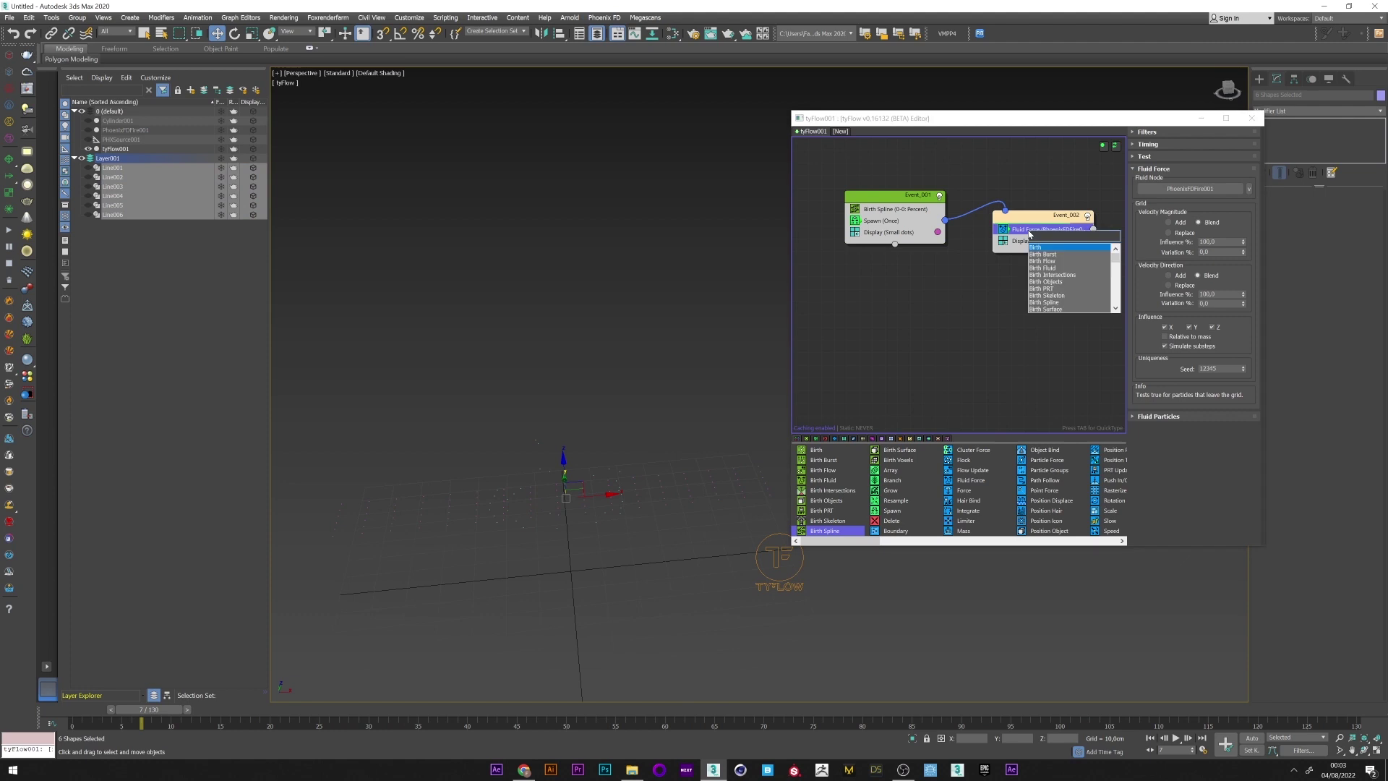
pyautogui.write('slo')
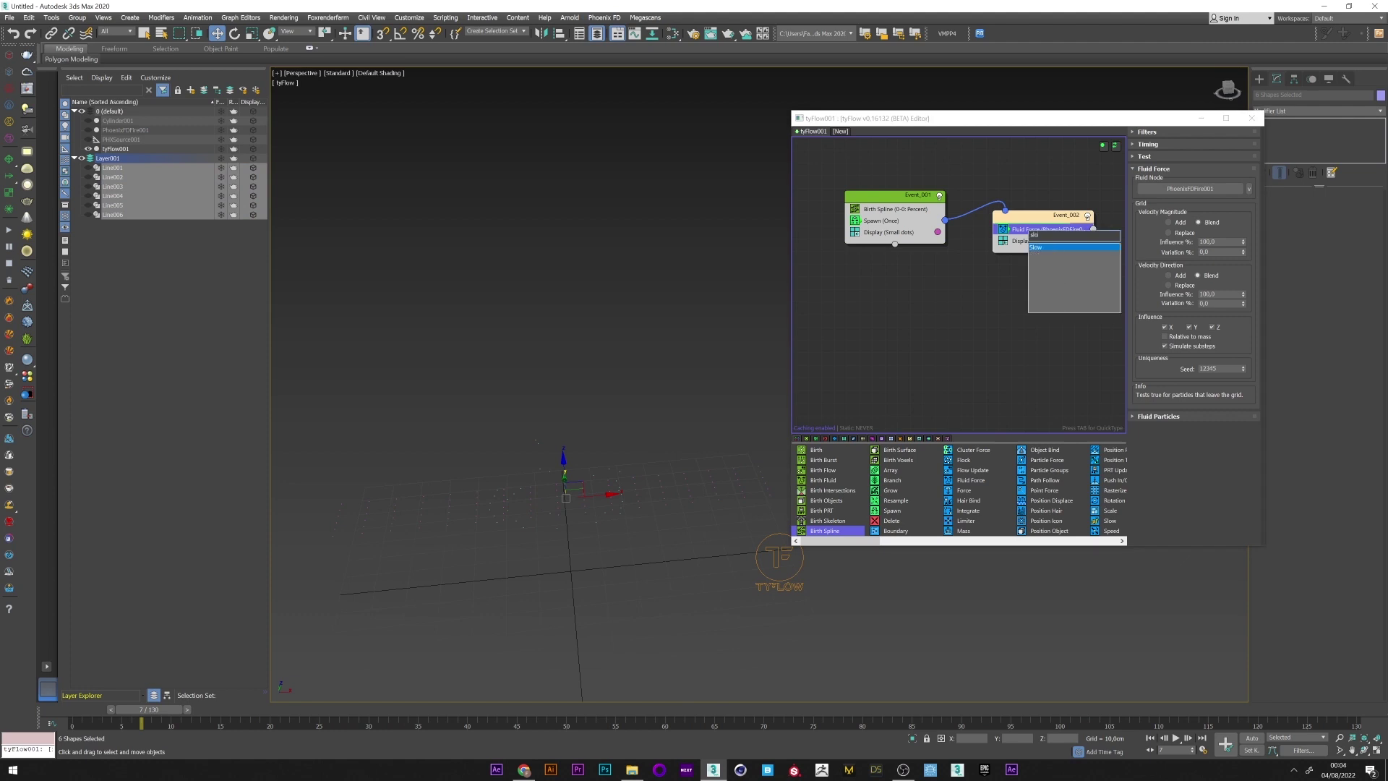
pyautogui.click(1036, 247)
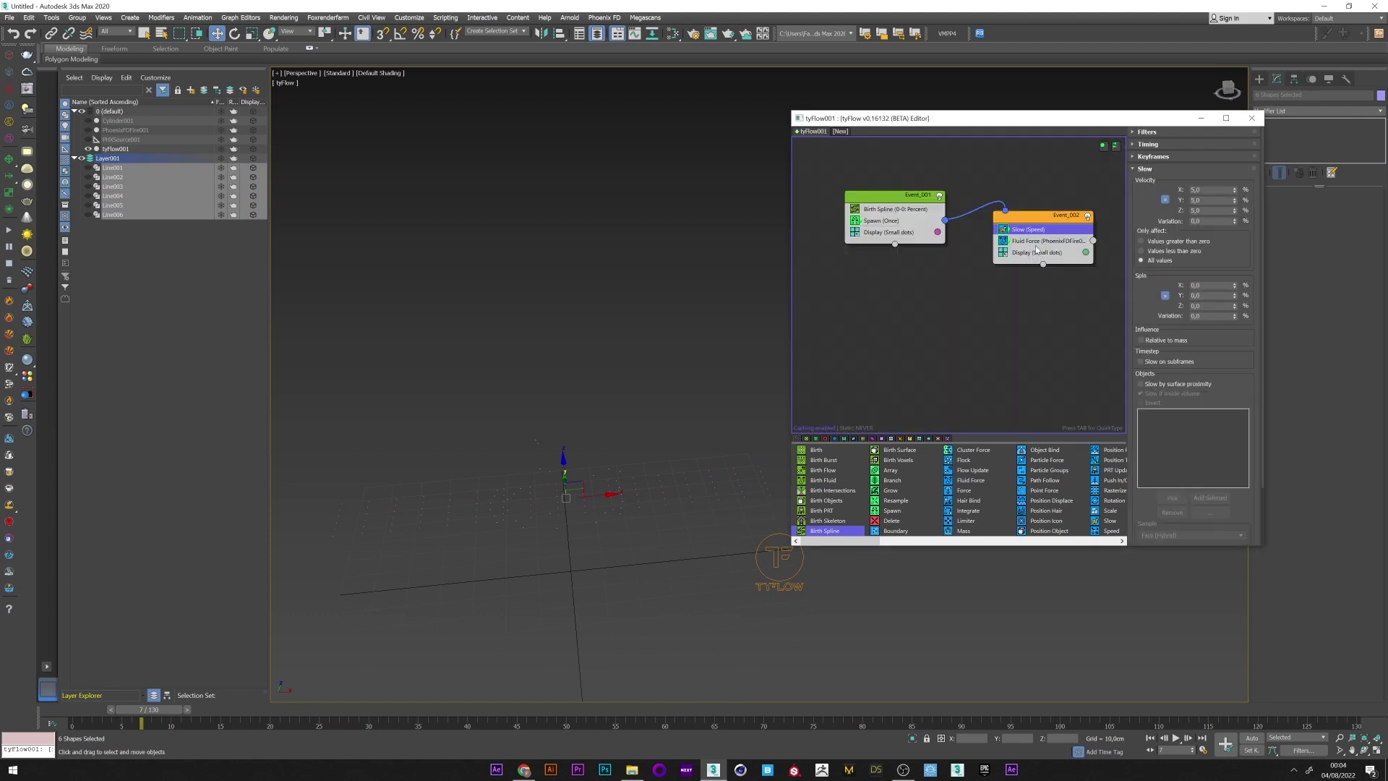
pyautogui.click(1200, 190)
pyautogui.moveTo(89, 712); pyautogui.dragTo(348, 702)
pyautogui.press('w')
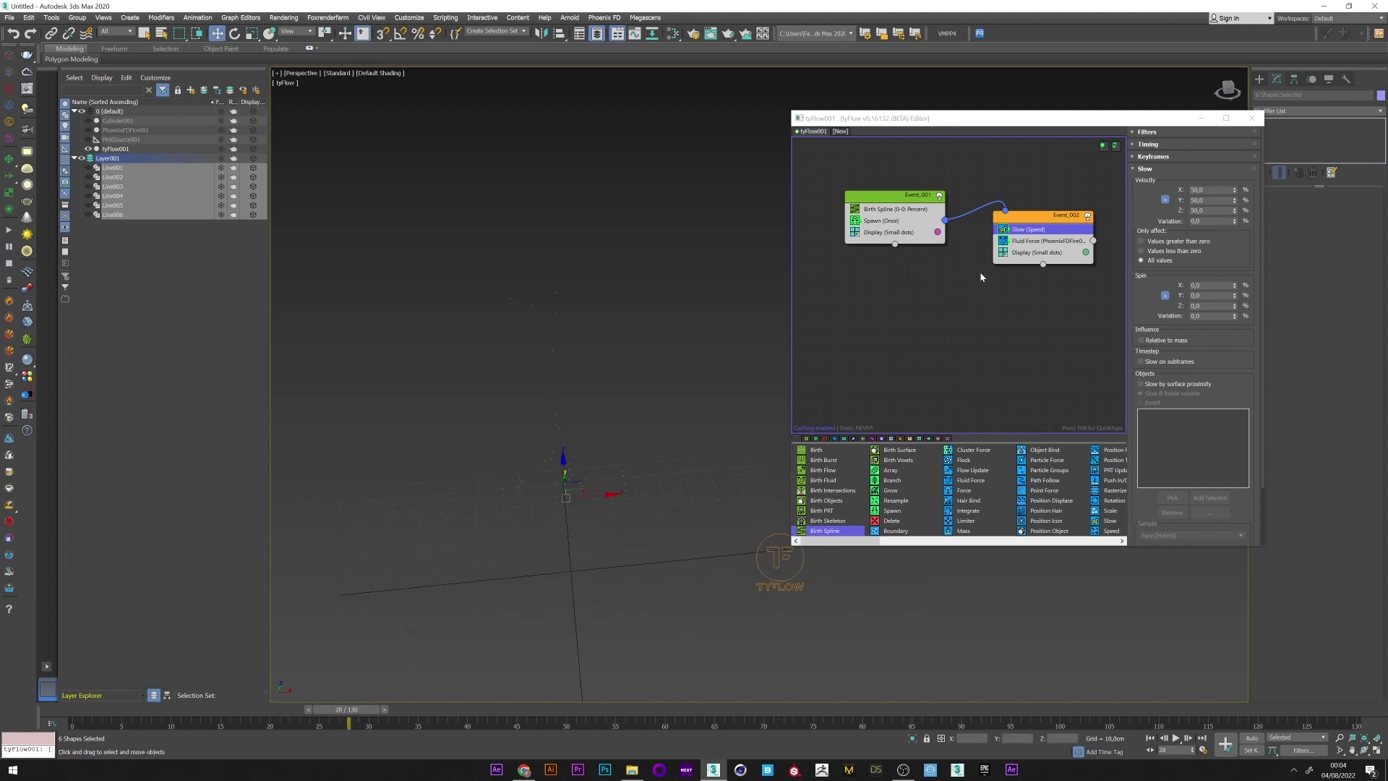
# - Set the Spawn operator in the first event to spawn Per Step and preview the particles along the timeline
pyautogui.click(885, 220)
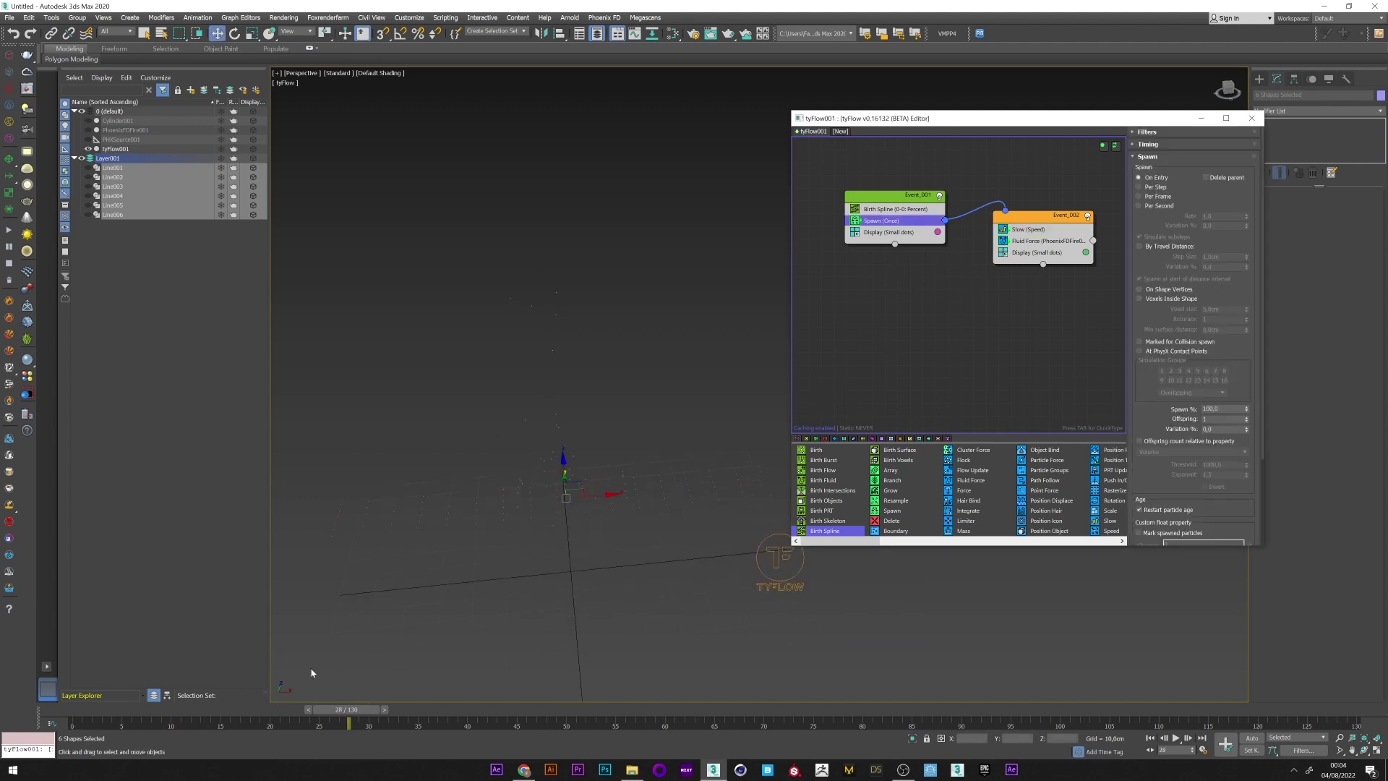
pyautogui.click(1160, 188)
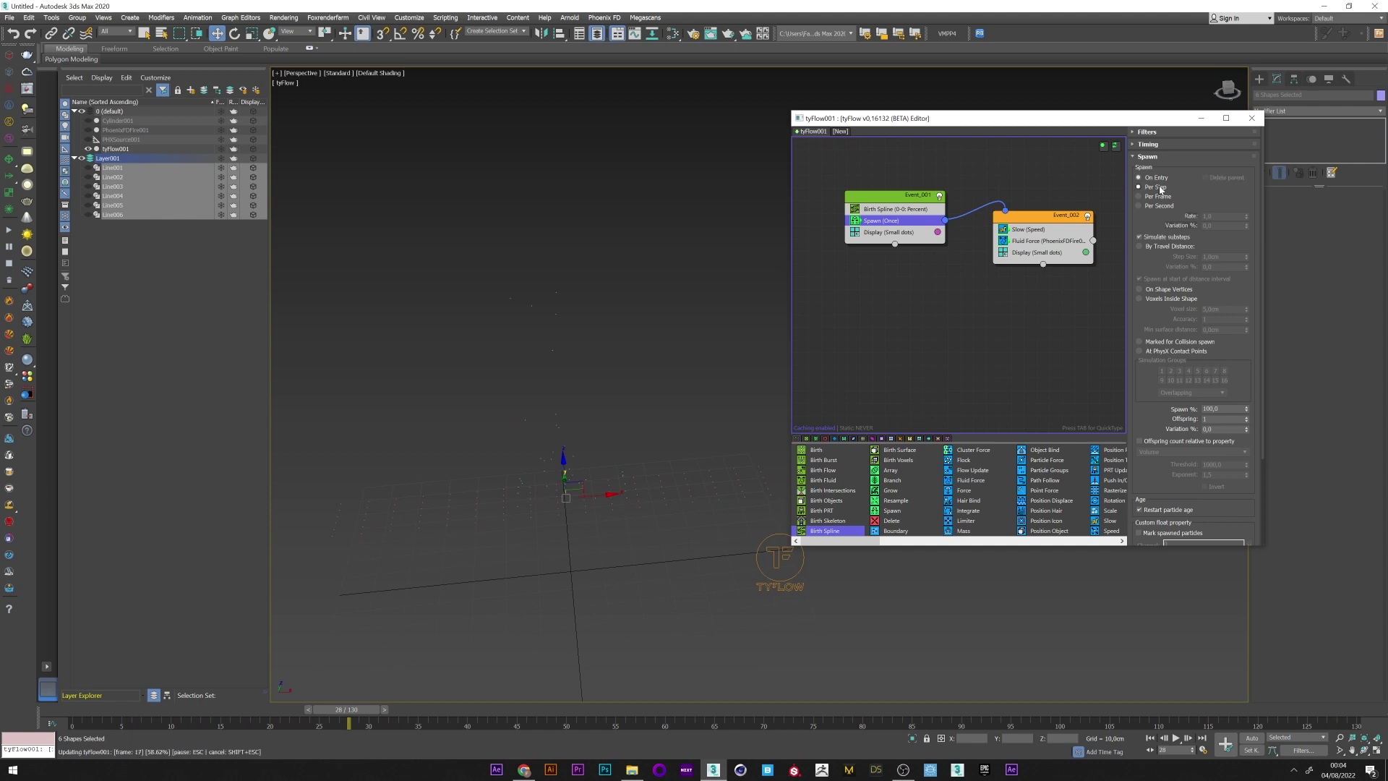
pyautogui.moveTo(542, 437)
pyautogui.keyDown('alt'); pyautogui.mouseDown(button='middle')
pyautogui.moveTo(567, 390)
pyautogui.moveTo(522, 426)
pyautogui.mouseUp(button='middle'); pyautogui.keyUp('alt')
pyautogui.moveTo(100, 709); pyautogui.dragTo(432, 710)
pyautogui.press('w')
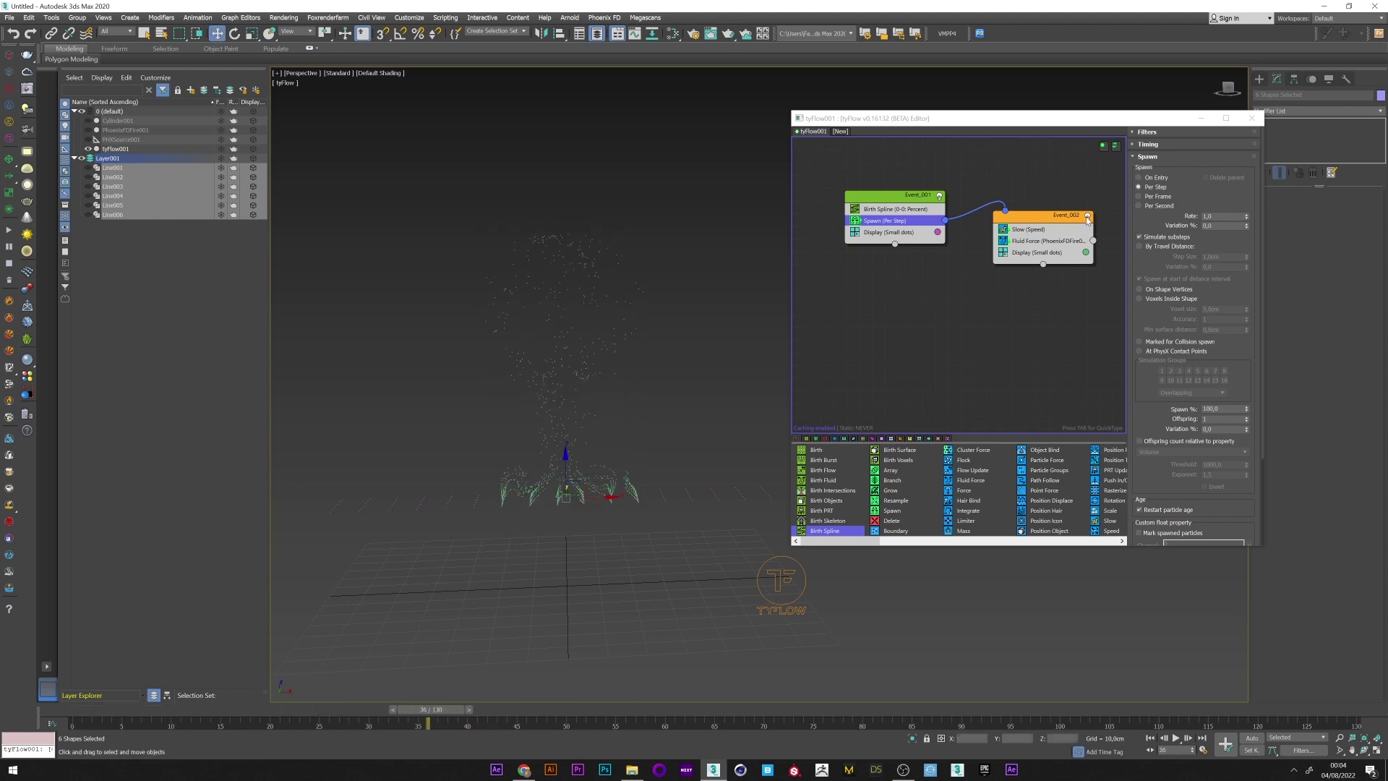
# - Set the Spawn operator's rate to 0.5 and scrub the timeline back towards the start
pyautogui.click(1222, 216)
pyautogui.press('Return')
pyautogui.moveTo(430, 709); pyautogui.dragTo(168, 709)
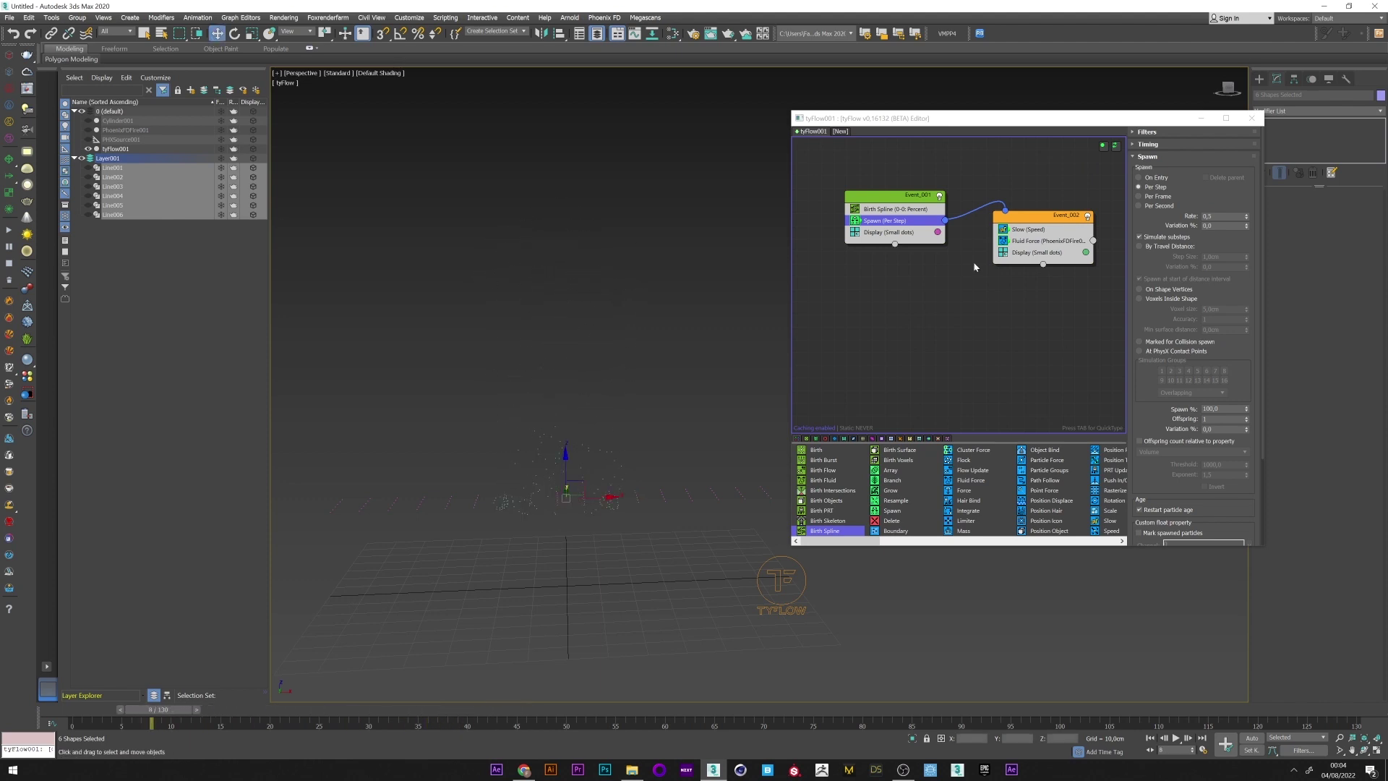
# - Add a Spline Paths operator below Fluid Force, create a new tySplines object for it, and preview the trajectories
pyautogui.click(1029, 243)
pyautogui.press('Tab')
pyautogui.write('spl')
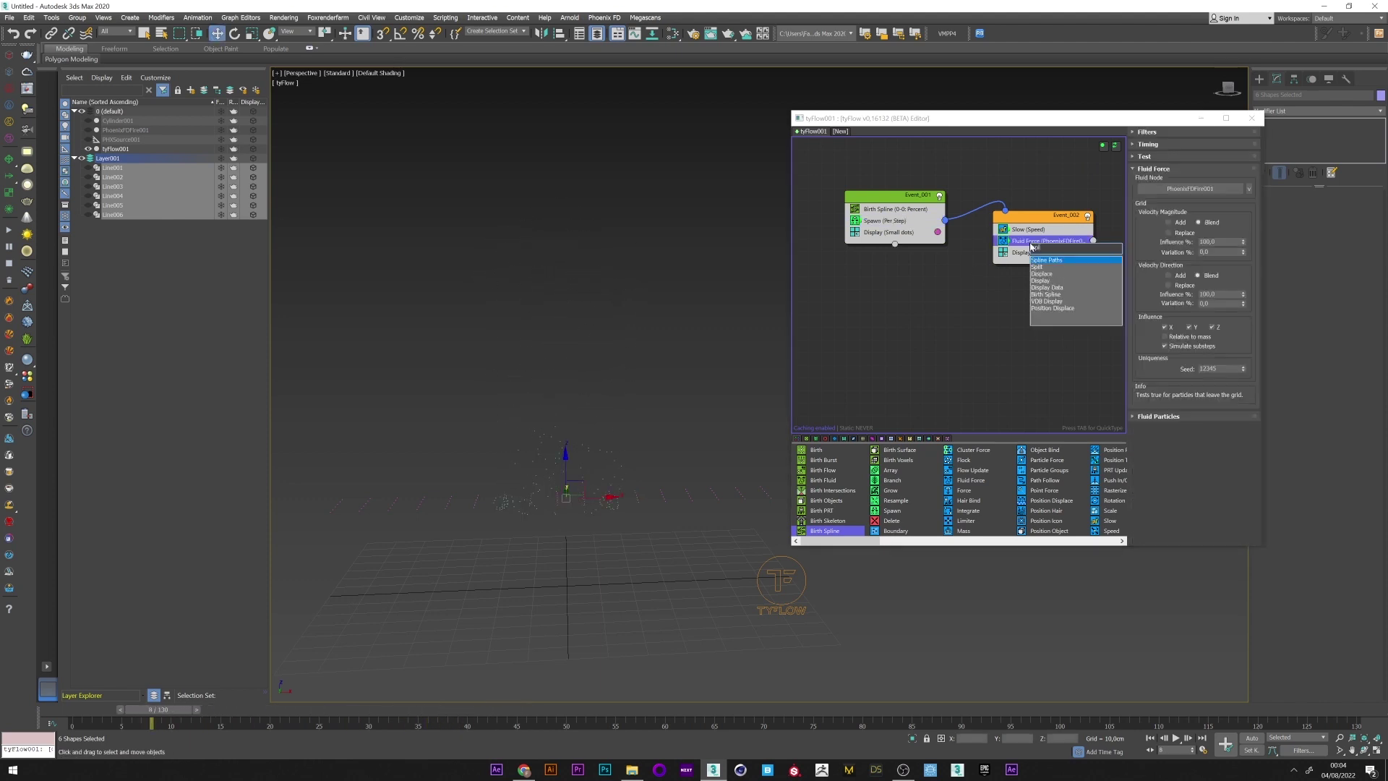
pyautogui.click(1044, 261)
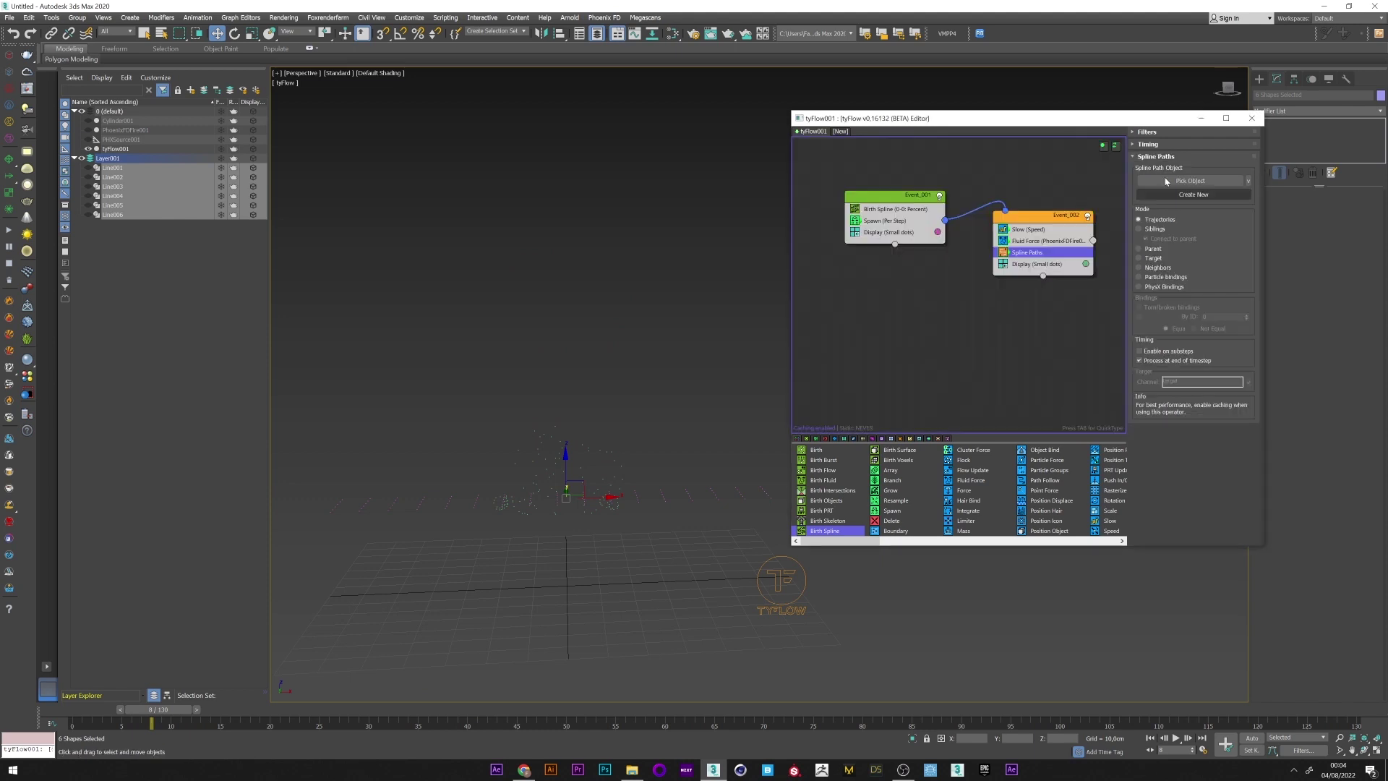
pyautogui.click(1191, 196)
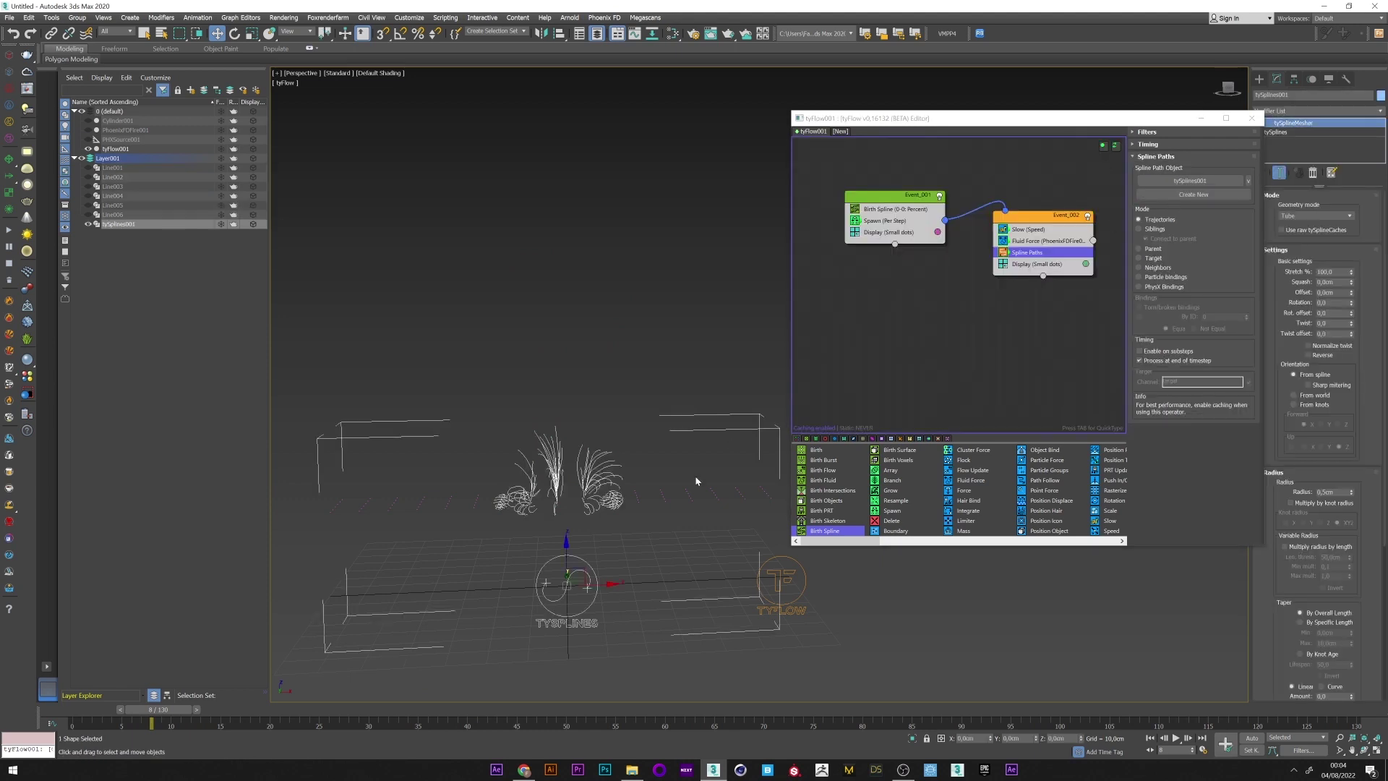
pyautogui.moveTo(177, 710); pyautogui.dragTo(477, 709)
pyautogui.press('w')
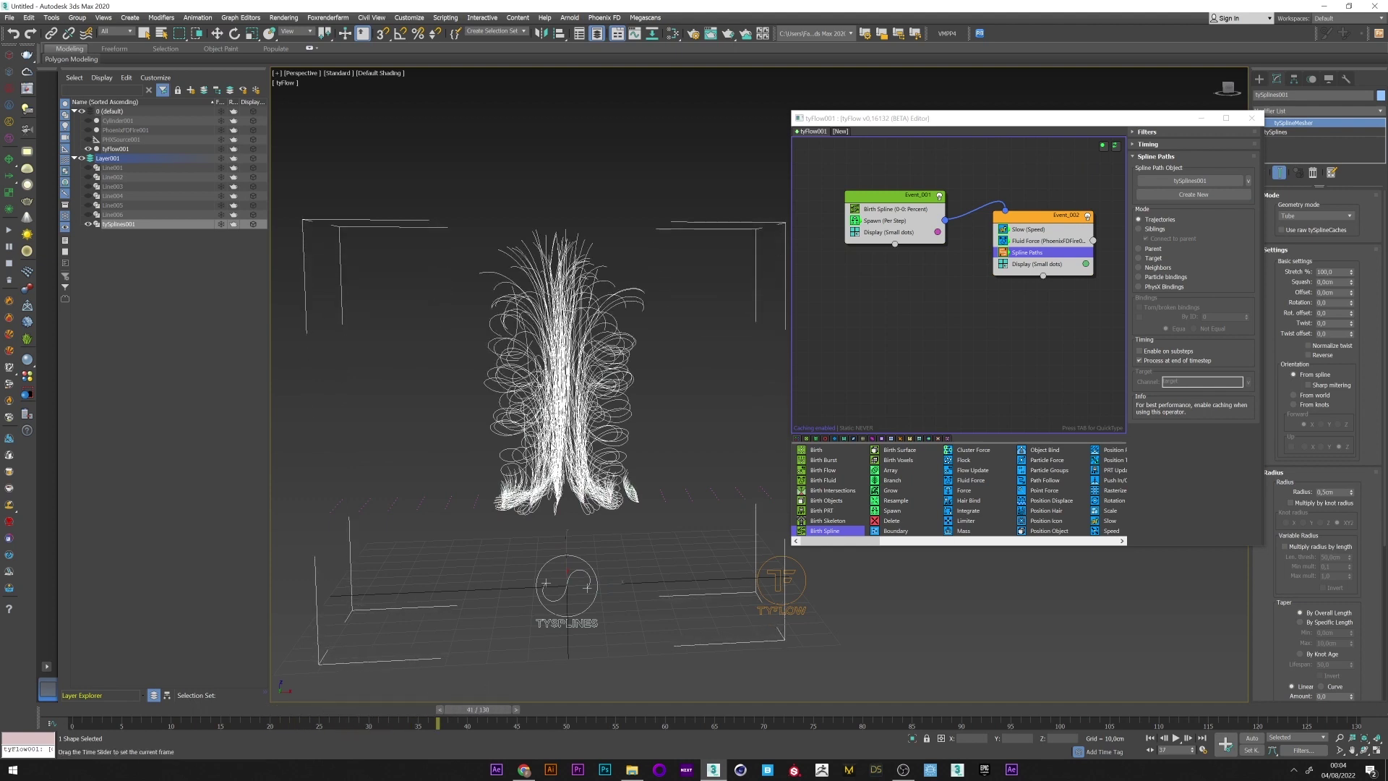
# - Switch the Spline Paths mode to Siblings, preview the splines, and return to frame 0
pyautogui.click(1155, 229)
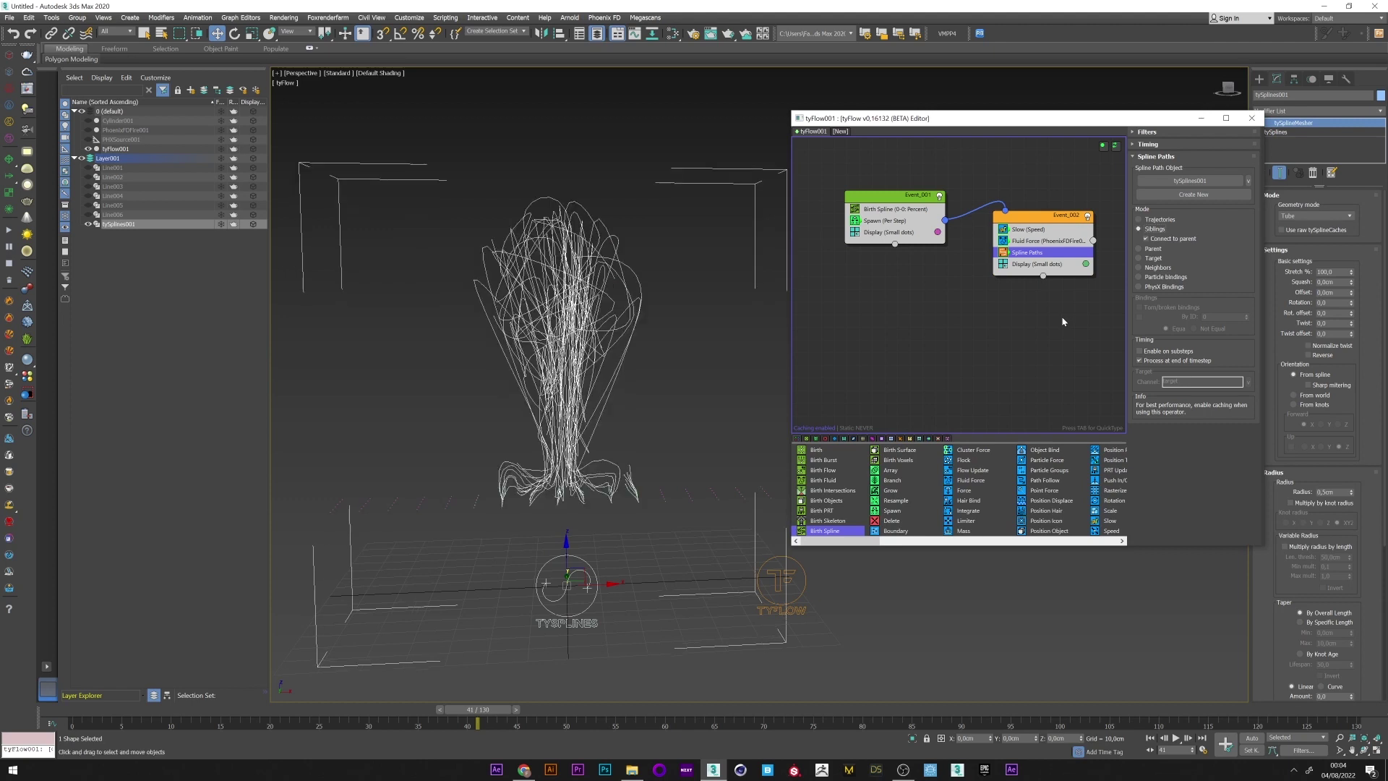
pyautogui.moveTo(478, 709)
pyautogui.mouseDown()
pyautogui.moveTo(108, 710)
pyautogui.moveTo(480, 694)
pyautogui.mouseUp()
pyautogui.press('w')
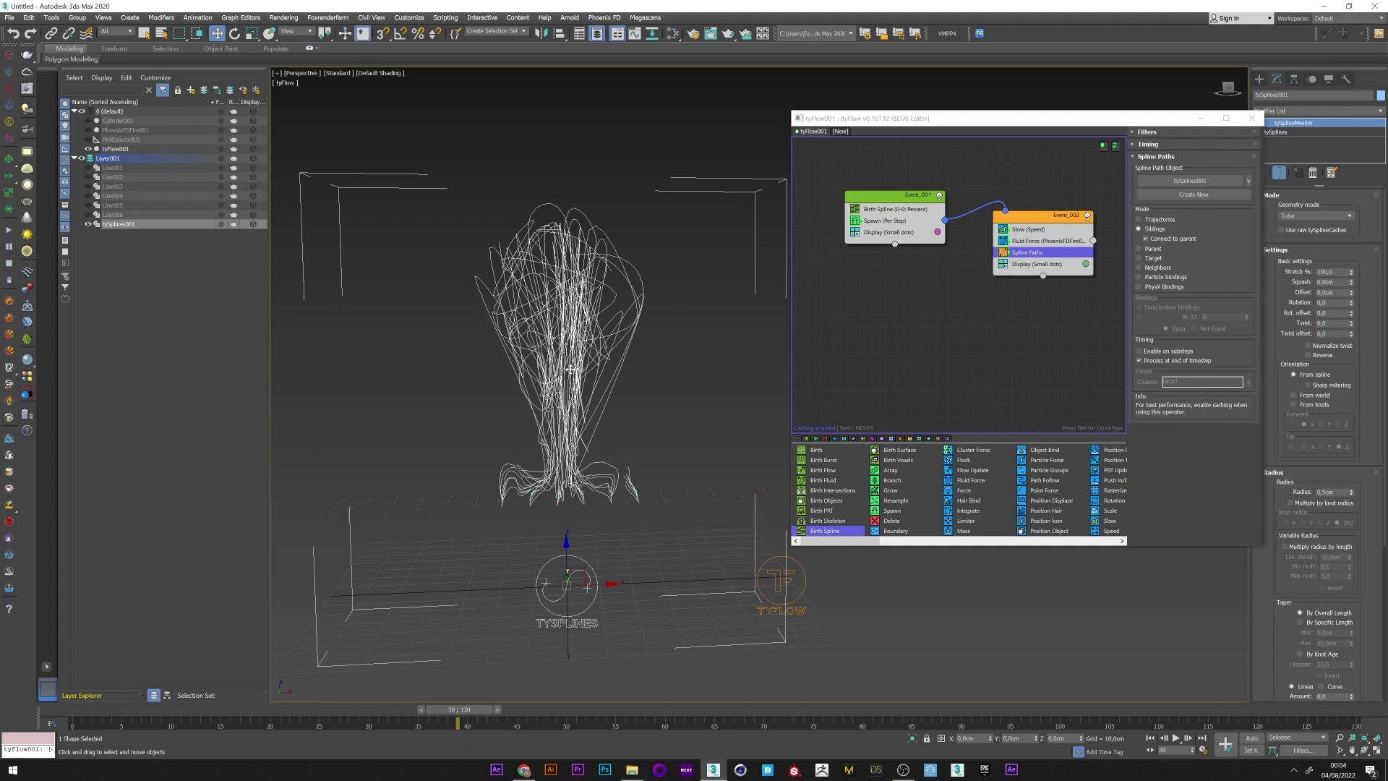
pyautogui.click(78, 711)
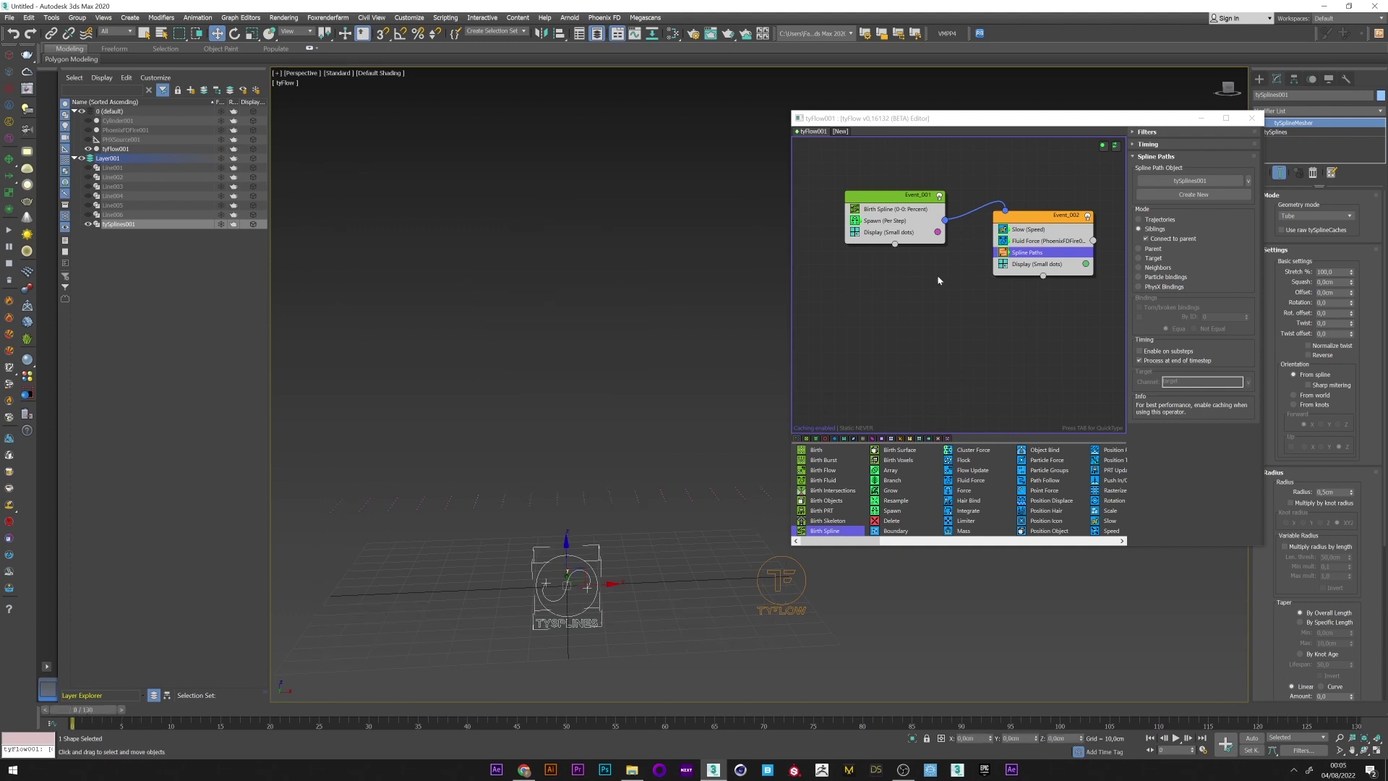
# - Add a Resample operator to the second event and place it between Slow and Fluid Force
pyautogui.press('Tab')
pyautogui.write('re')
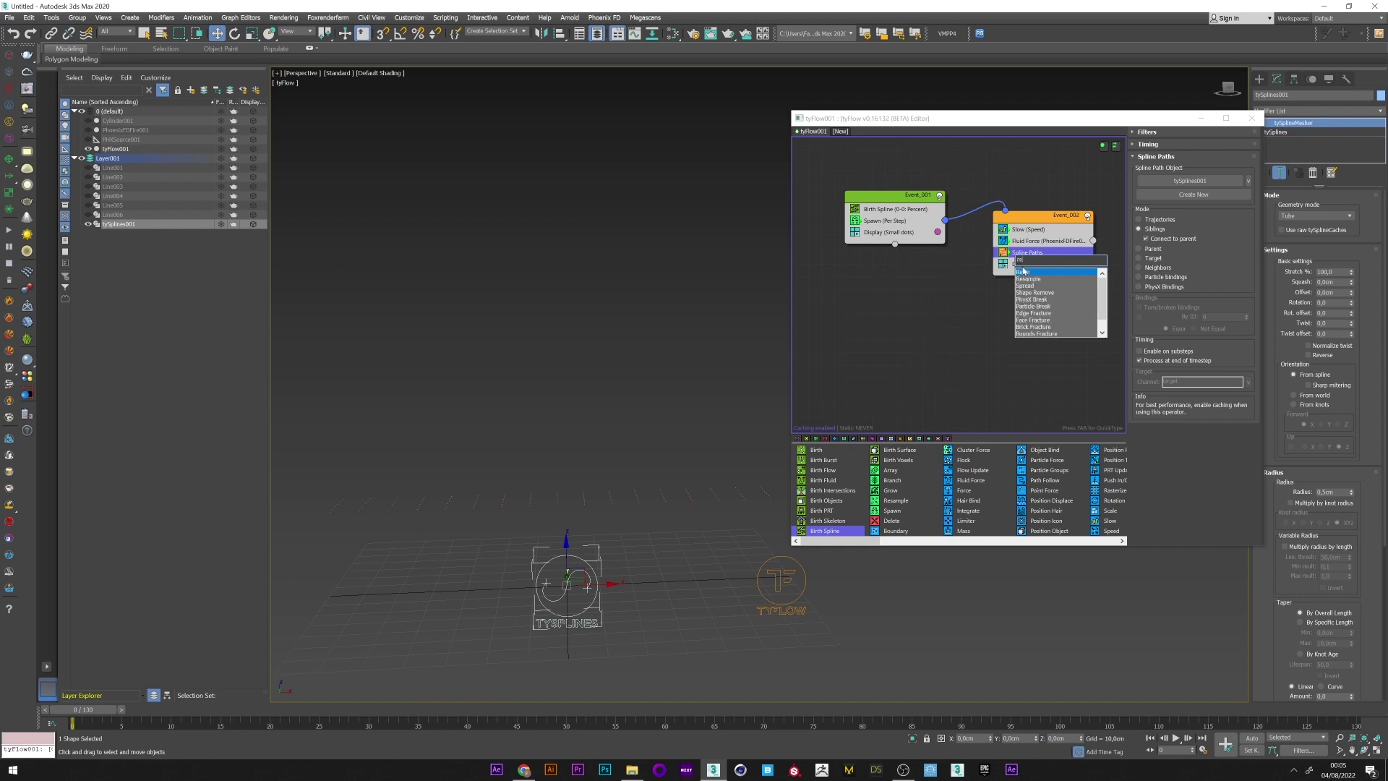
pyautogui.click(1028, 279)
pyautogui.moveTo(1028, 268); pyautogui.dragTo(1035, 240)
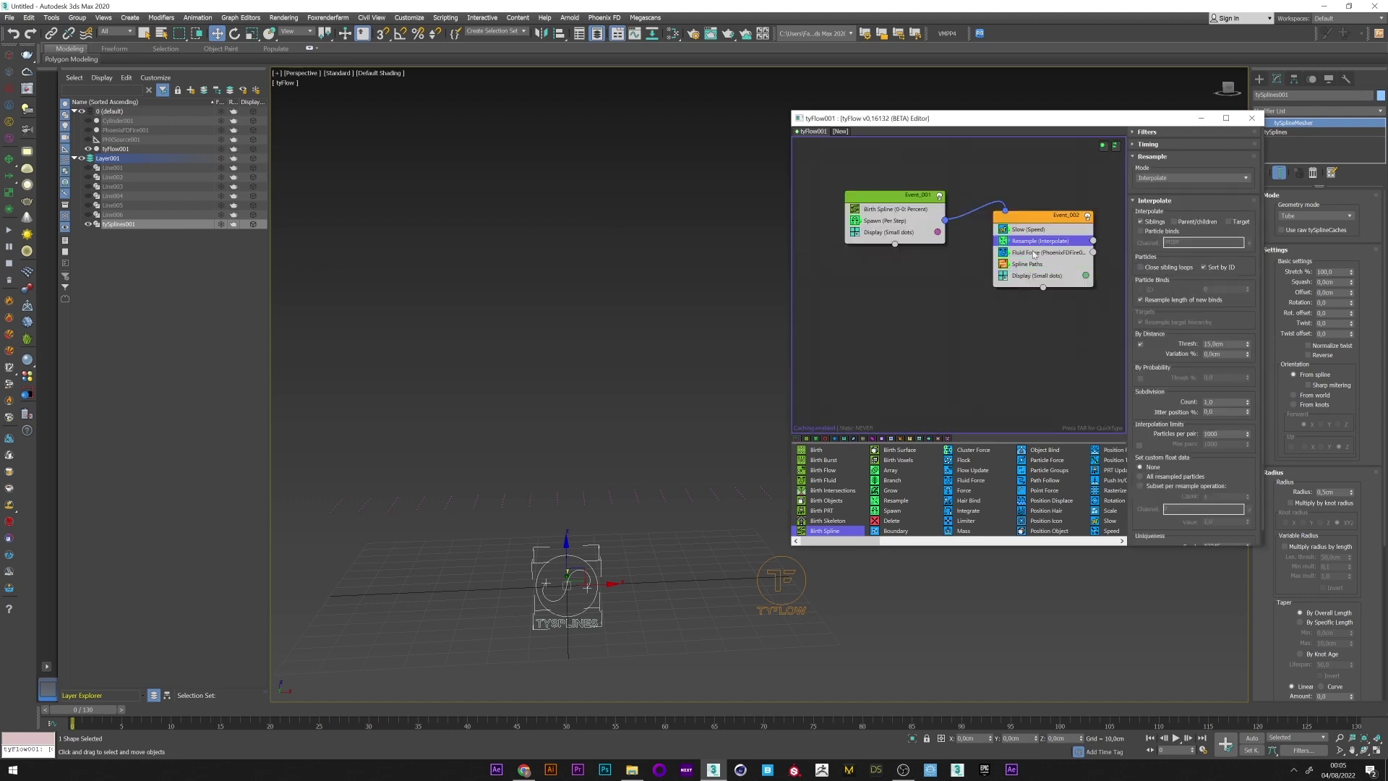
# - Set the Resample operator's By Distance threshold to 20 cm and preview the splines up to frame 54
pyautogui.click(1156, 144)
pyautogui.click(1159, 157)
pyautogui.click(1159, 166)
pyautogui.scroll(-5, 1255, 386)
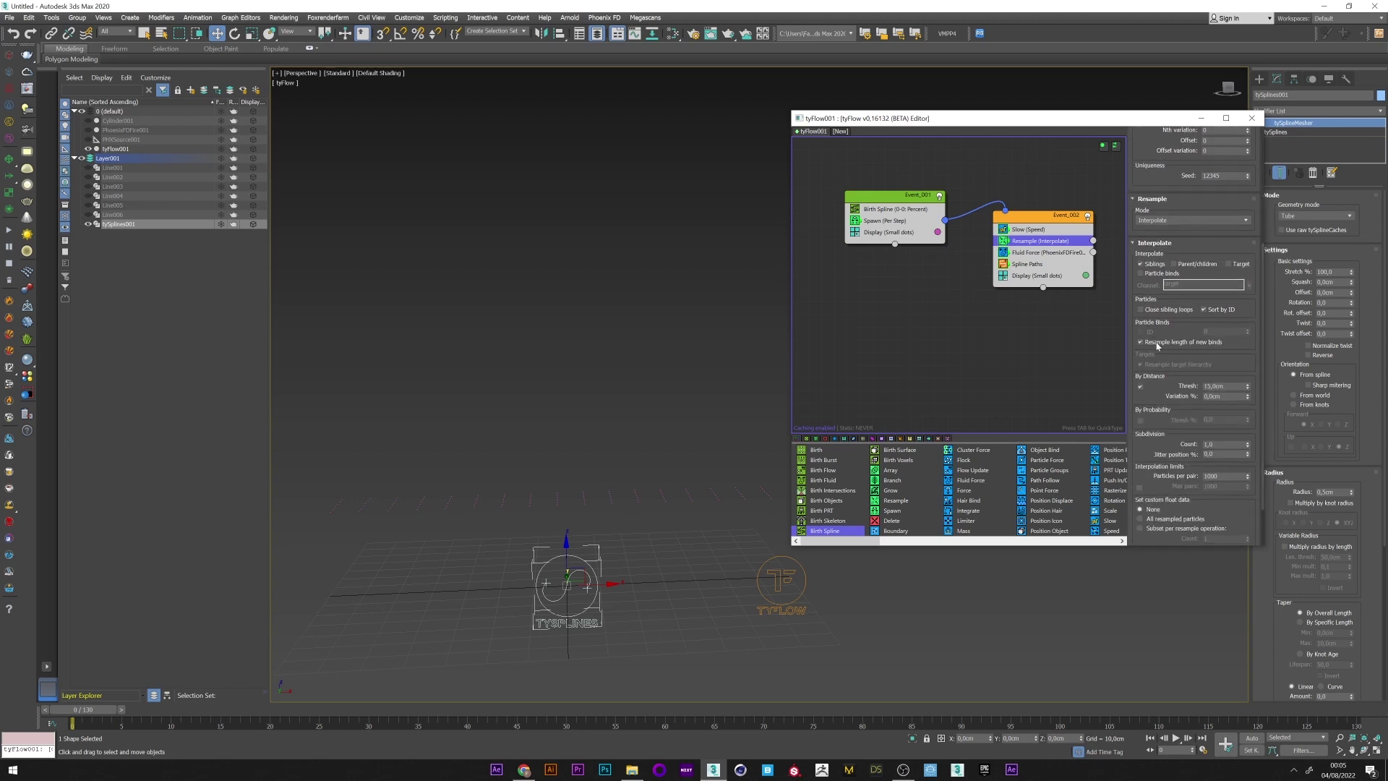
pyautogui.moveTo(282, 709); pyautogui.dragTo(498, 710)
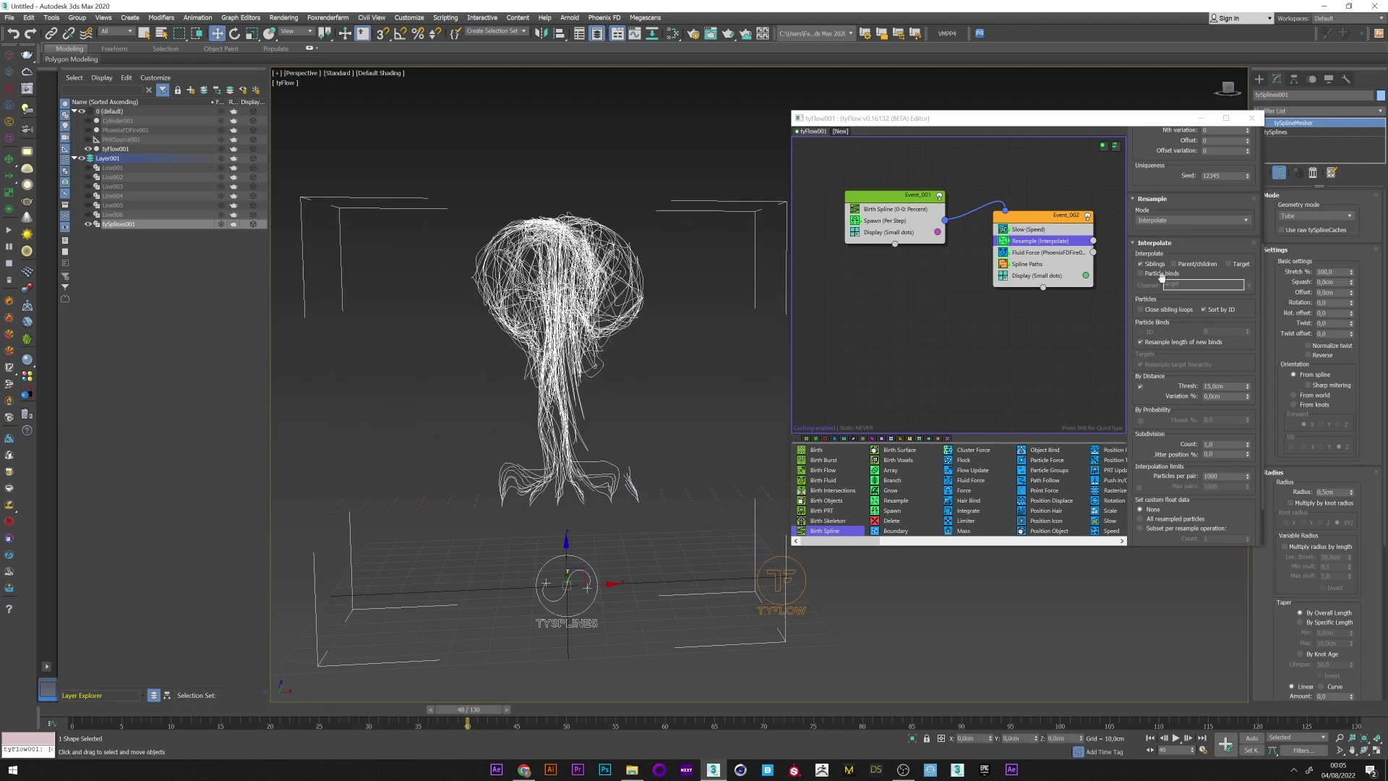
pyautogui.click(1226, 386)
pyautogui.press('Return')
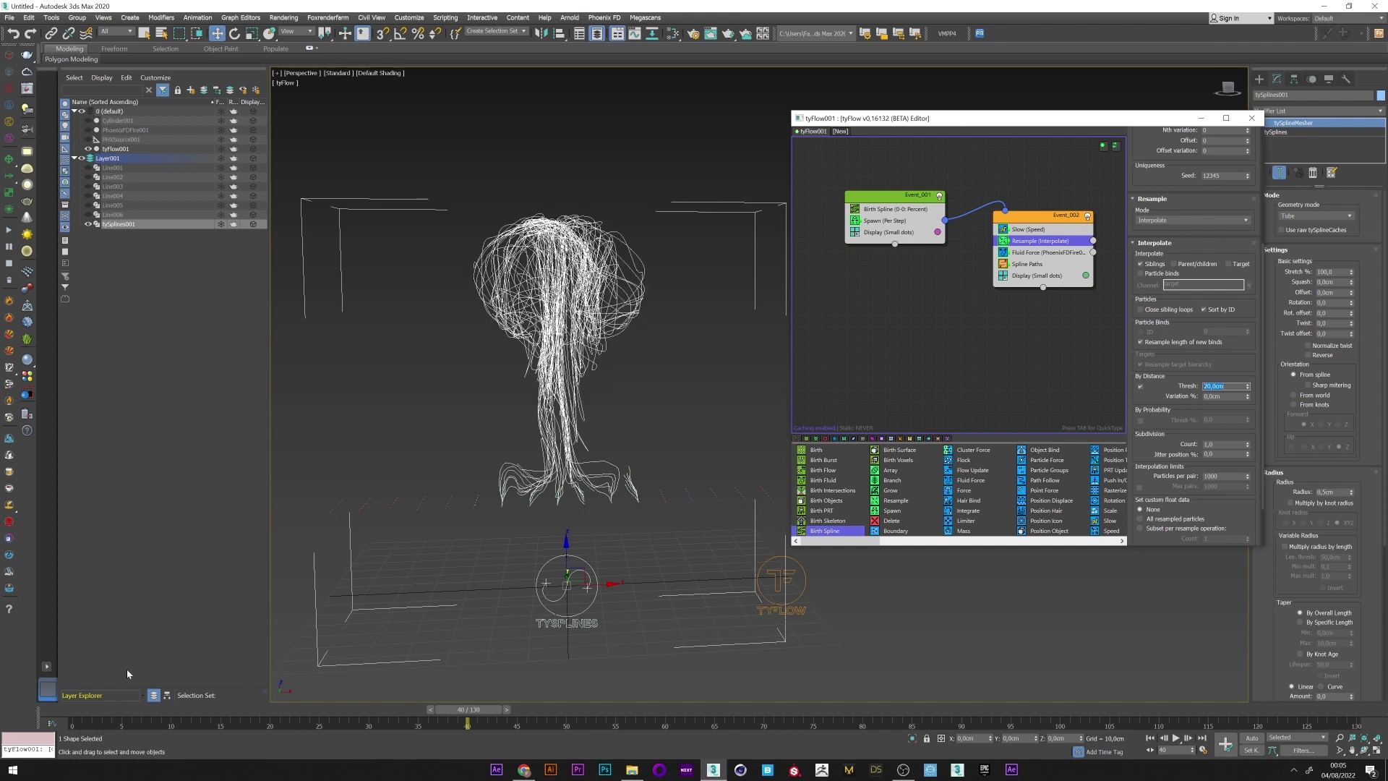
pyautogui.moveTo(467, 709); pyautogui.dragTo(606, 709)
pyautogui.keyDown('alt'); pyautogui.moveTo(577, 443); pyautogui.dragTo(578, 457, button='middle'); pyautogui.keyUp('alt')
pyautogui.moveTo(560, 285); pyautogui.dragTo(511, 312, button='middle')
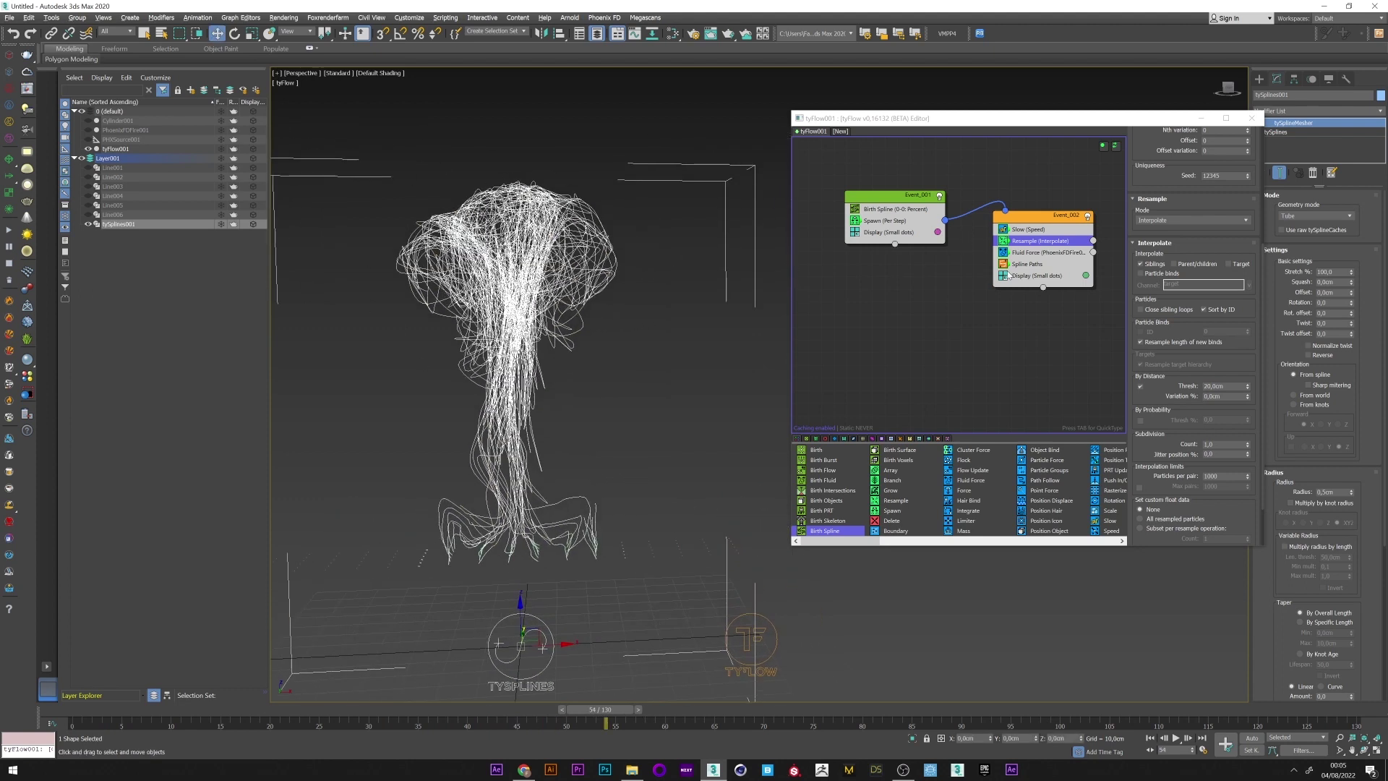
# - Enable the tySplineMesher modifier, shape its taper with a curve that peaks in the middle, and preview the tubes
pyautogui.moveTo(1124, 121); pyautogui.dragTo(1082, 126)
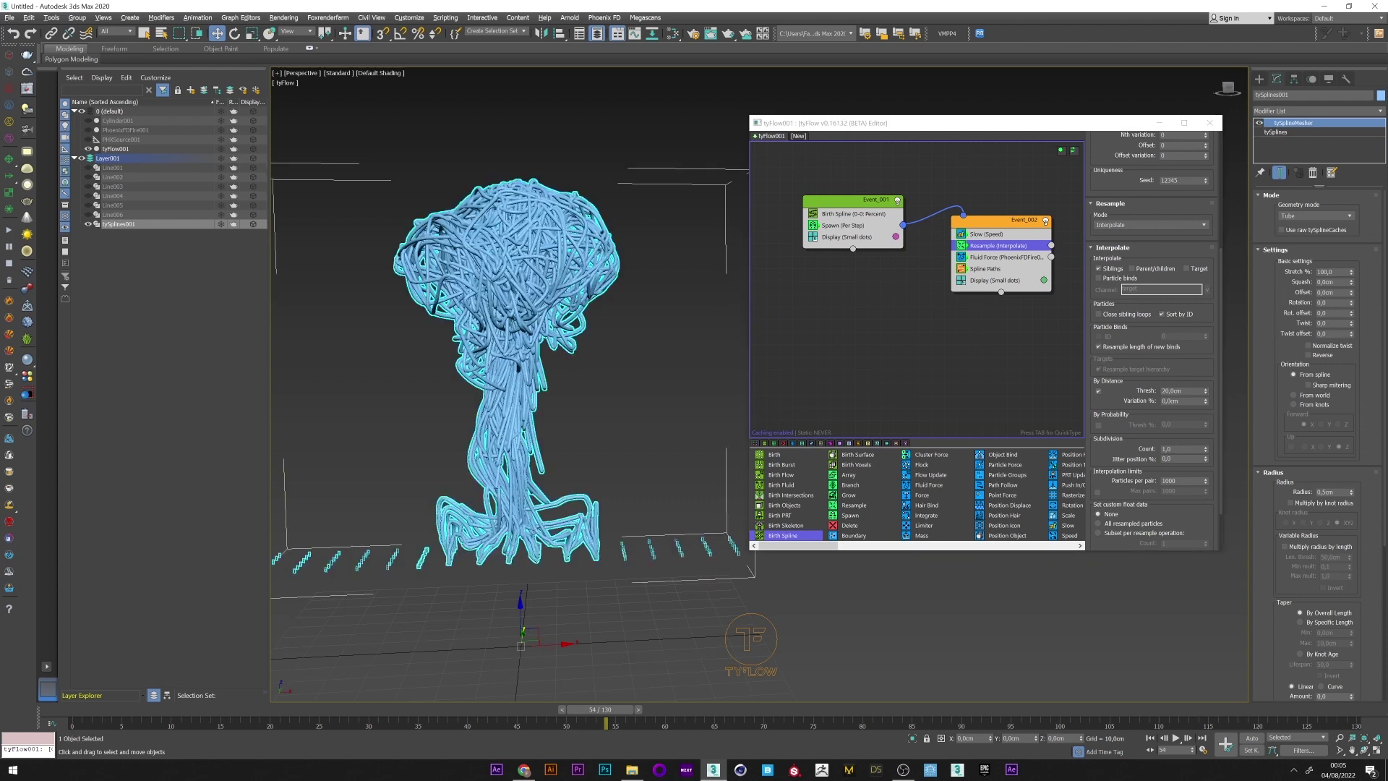
pyautogui.scroll(-5, 1285, 443)
pyautogui.press('Home')
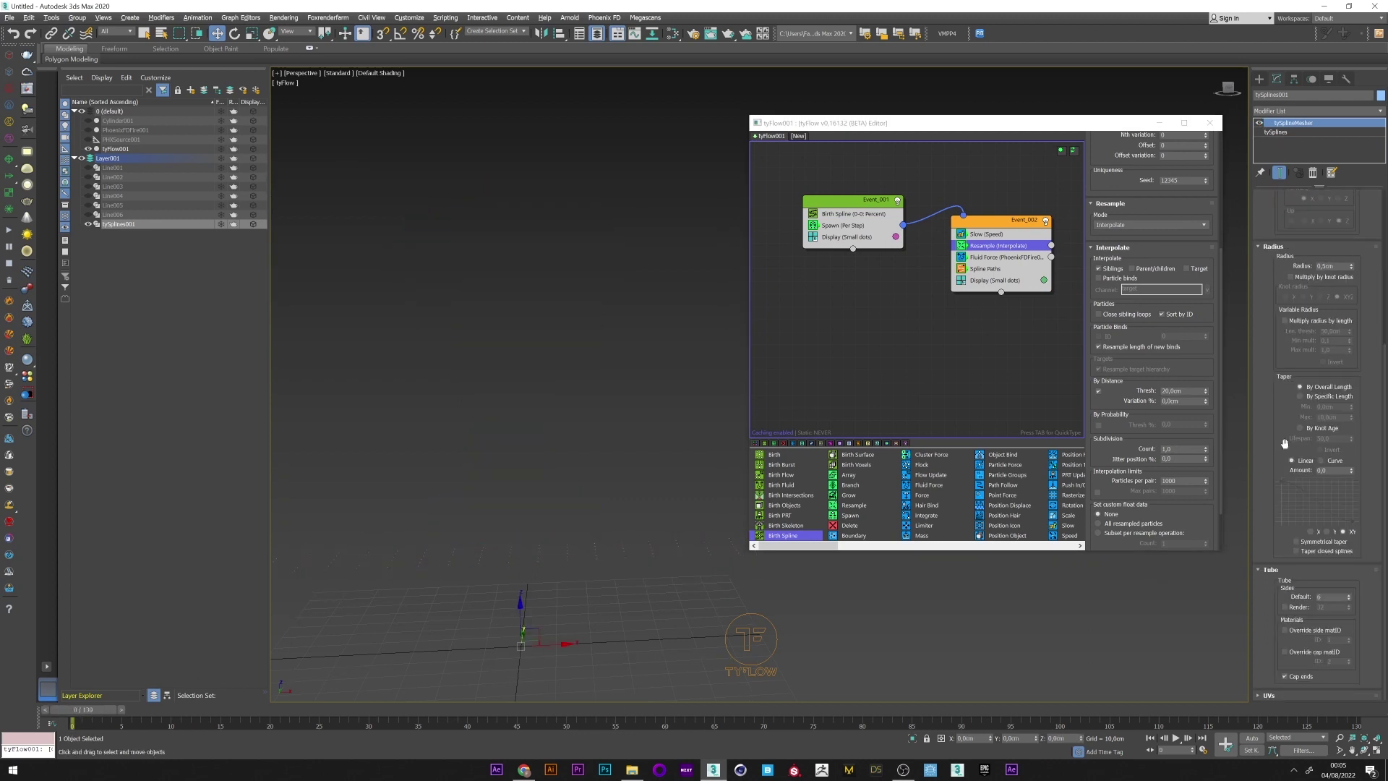
pyautogui.click(1321, 460)
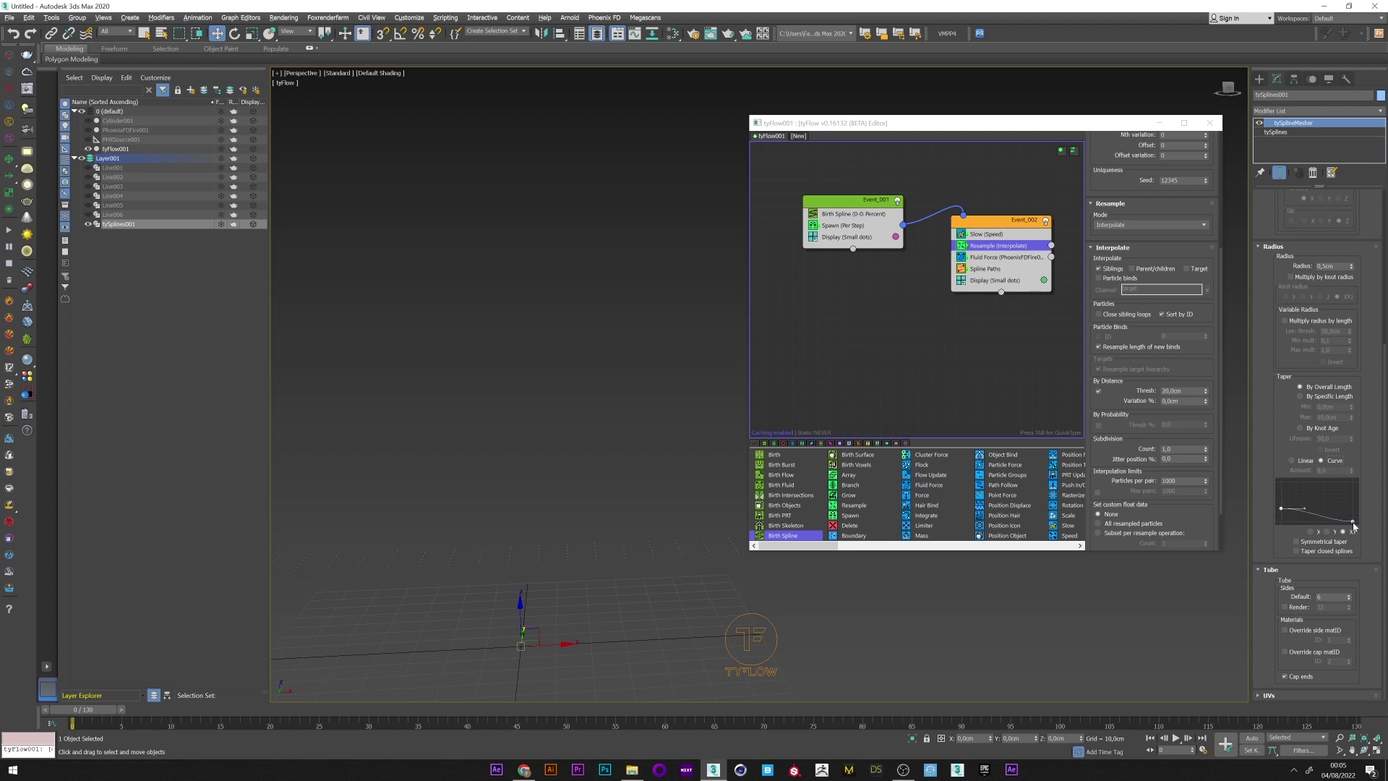
pyautogui.moveTo(1353, 522); pyautogui.dragTo(1316, 484)
pyautogui.click(1281, 508)
pyautogui.click(1351, 507)
pyautogui.click(1313, 482)
pyautogui.moveTo(74, 710); pyautogui.dragTo(449, 710)
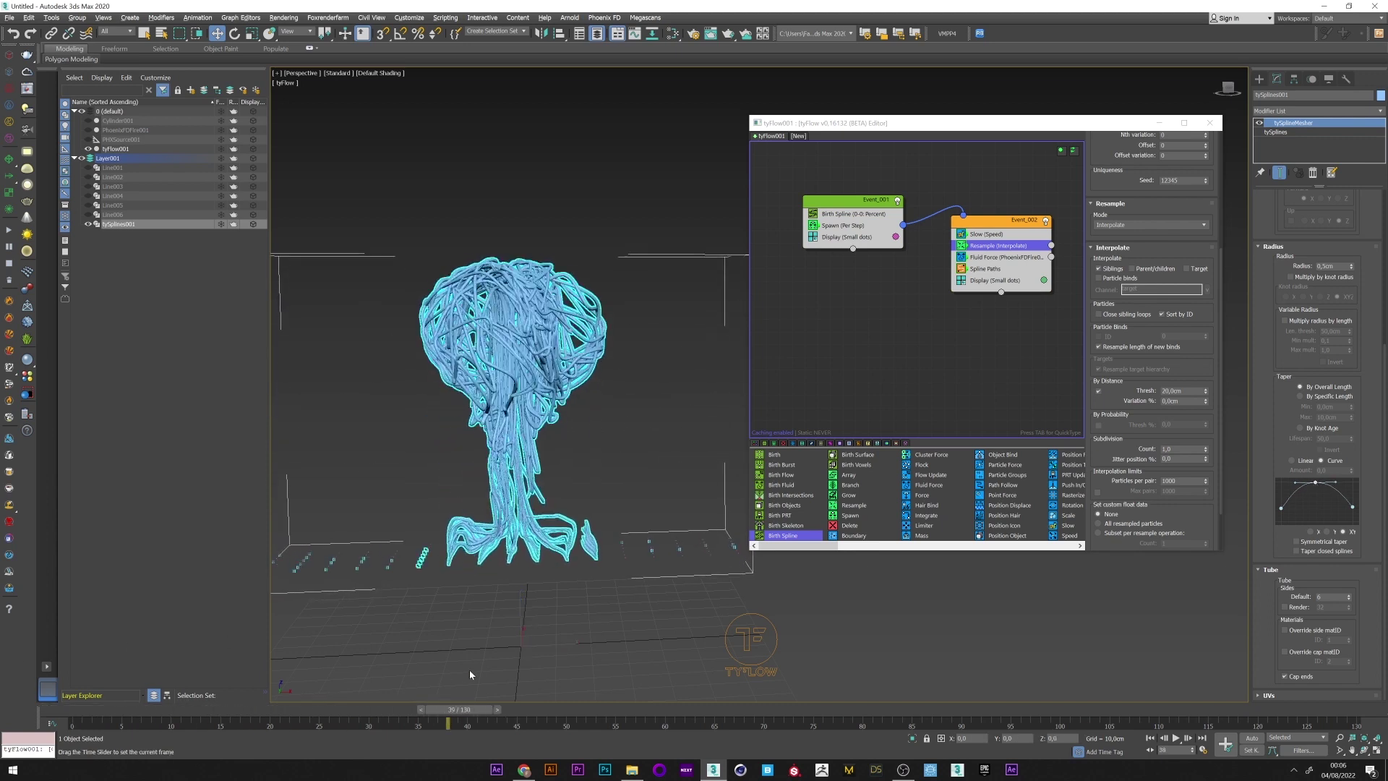
# - Set the tySplineMesher radius on the tySplines object to 0.25 cm
pyautogui.click(491, 606)
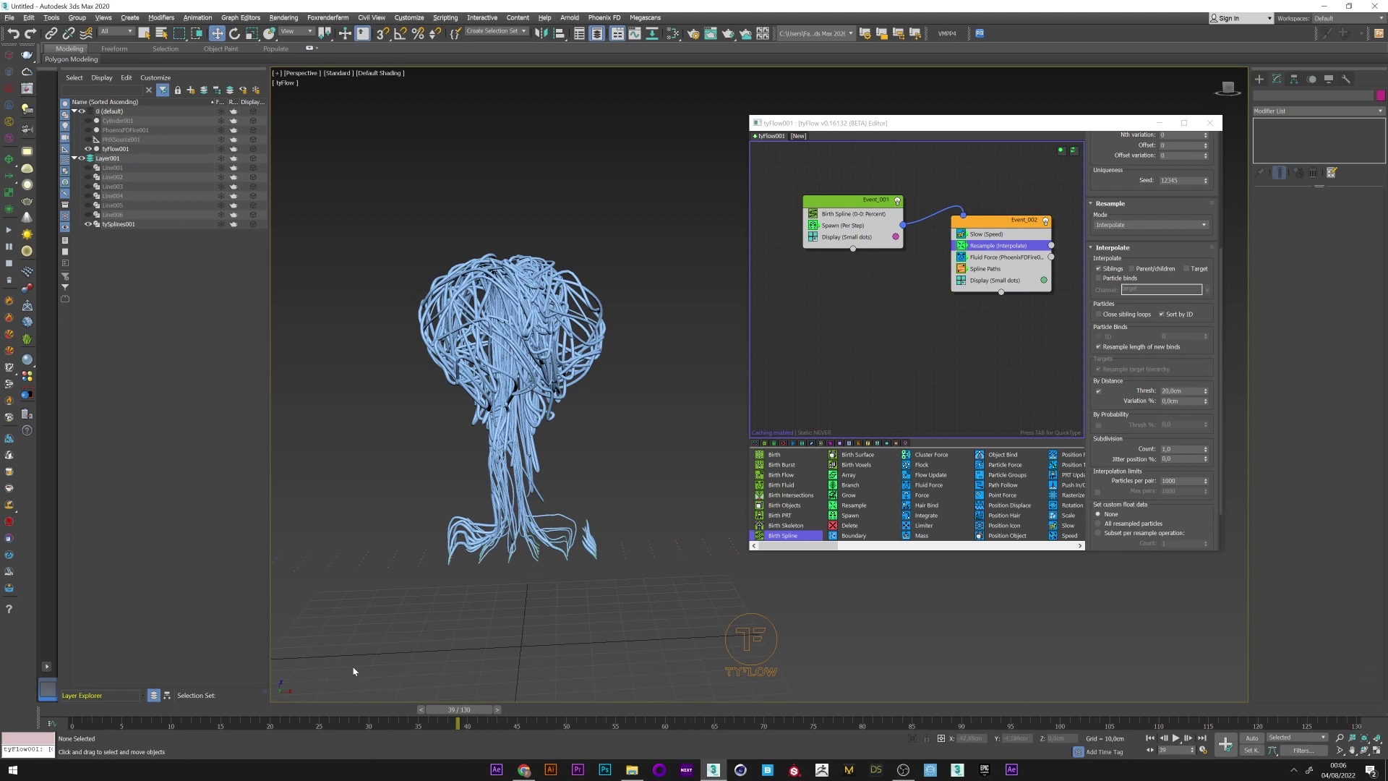
pyautogui.click(99, 223)
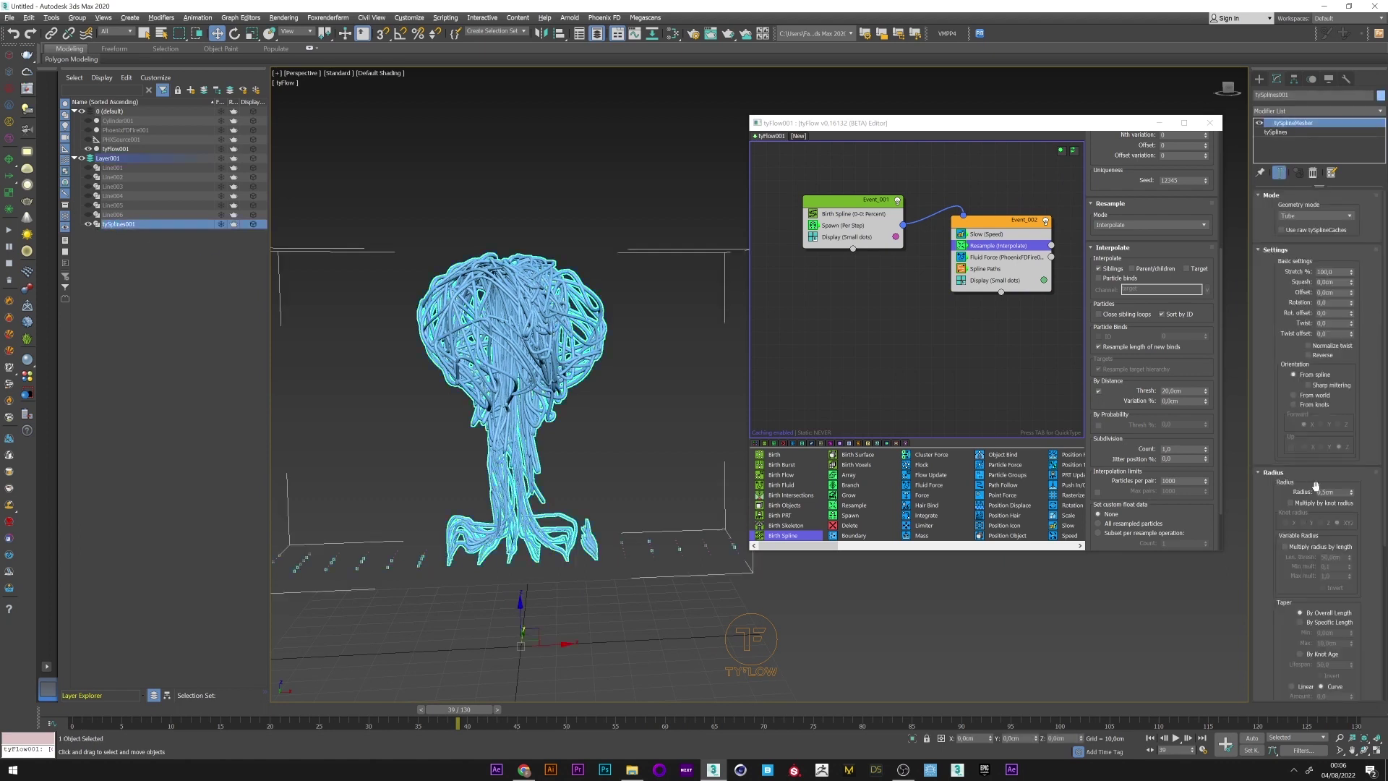
pyautogui.doubleClick(1328, 492)
pyautogui.write('0,')
pyautogui.press('Return')
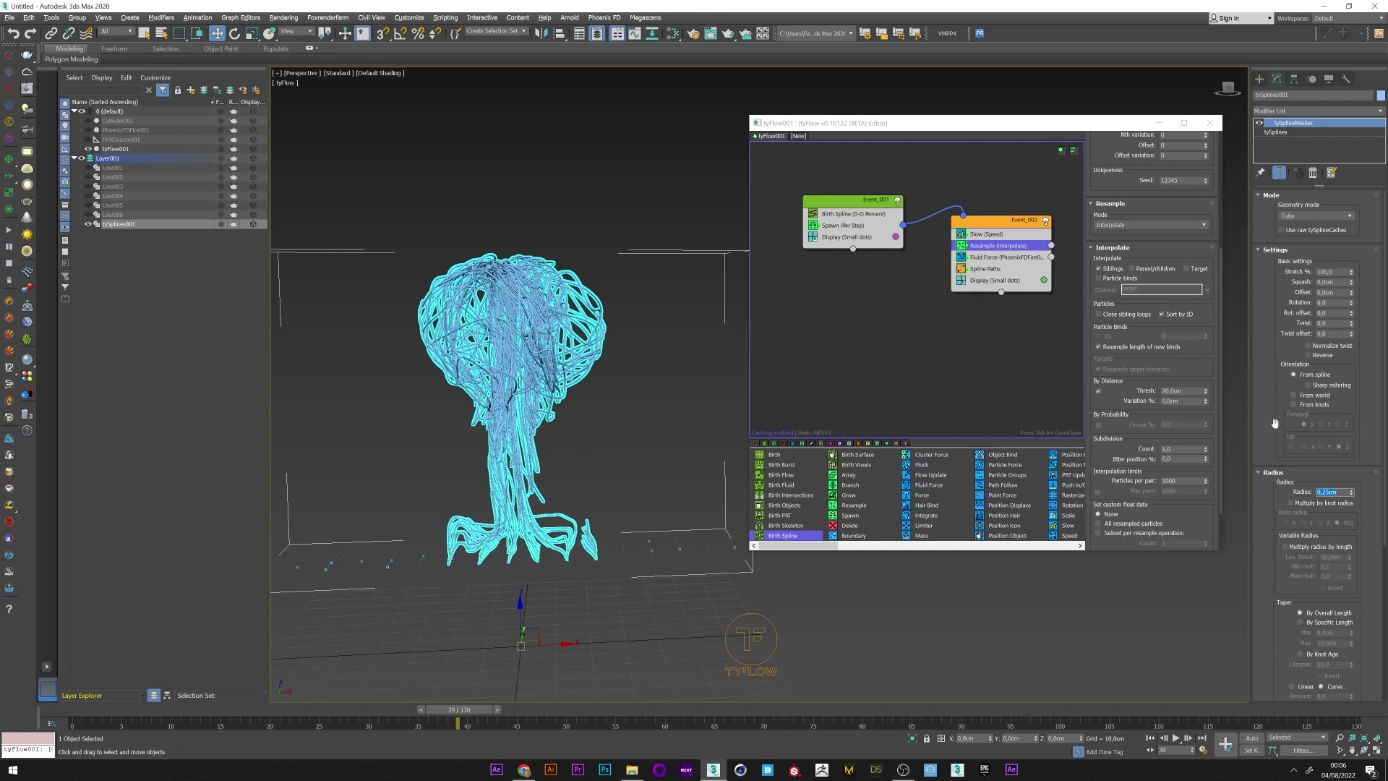
pyautogui.scroll(-1, 1276, 357)
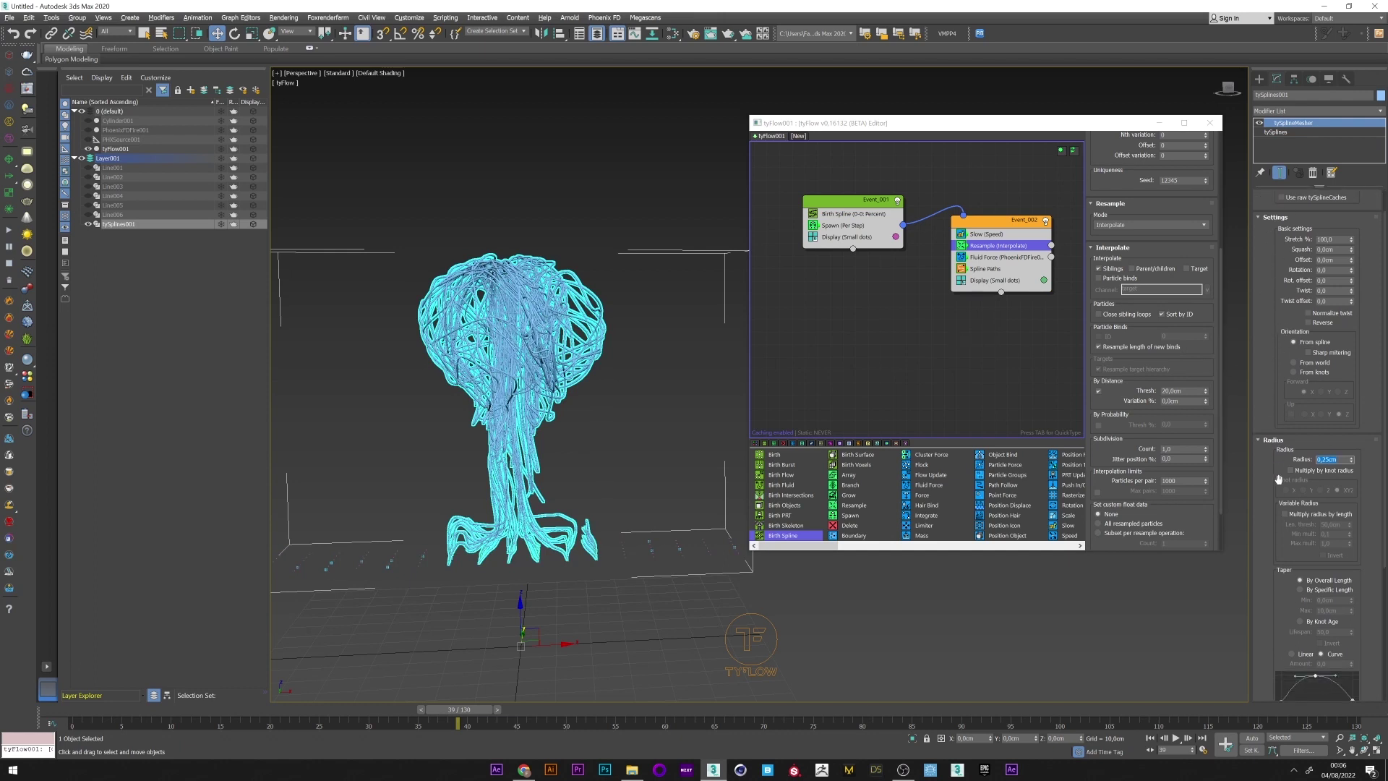
# - Try distance thresholds of 2 cm and 0 cm in the tySplines Spline Paths settings, and settle on 5 cm
pyautogui.click(1276, 132)
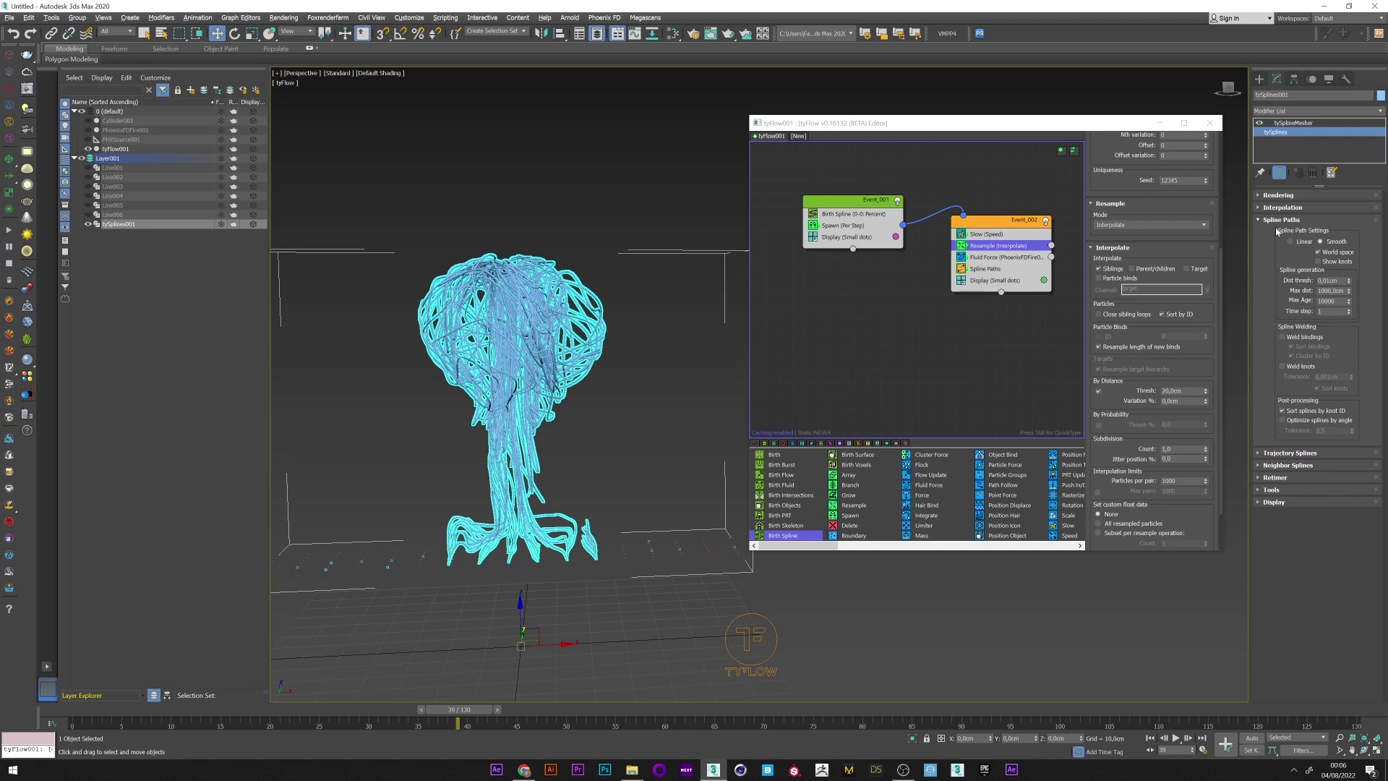
pyautogui.doubleClick(1327, 281)
pyautogui.write('2')
pyautogui.press('Return')
pyautogui.scroll(4, 464, 328)
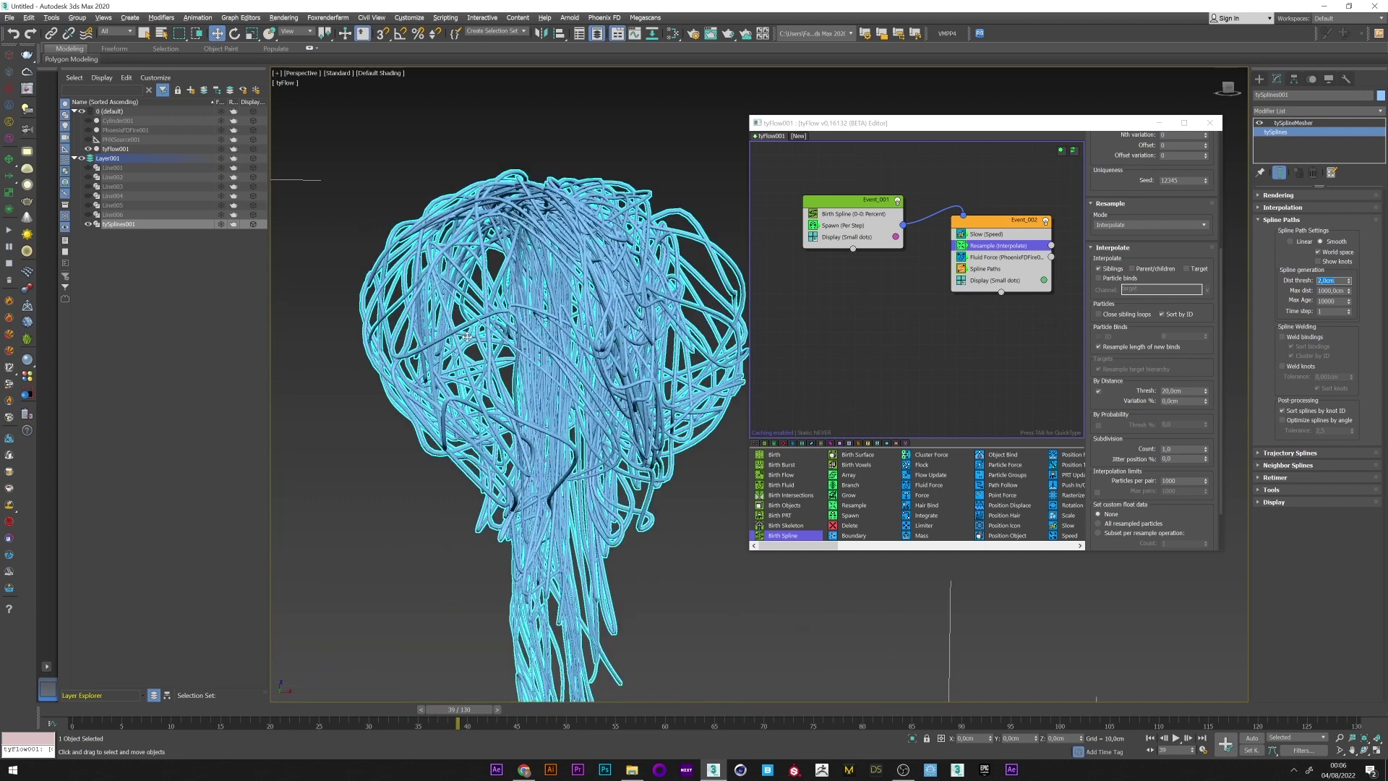
pyautogui.write('0')
pyautogui.press('Return')
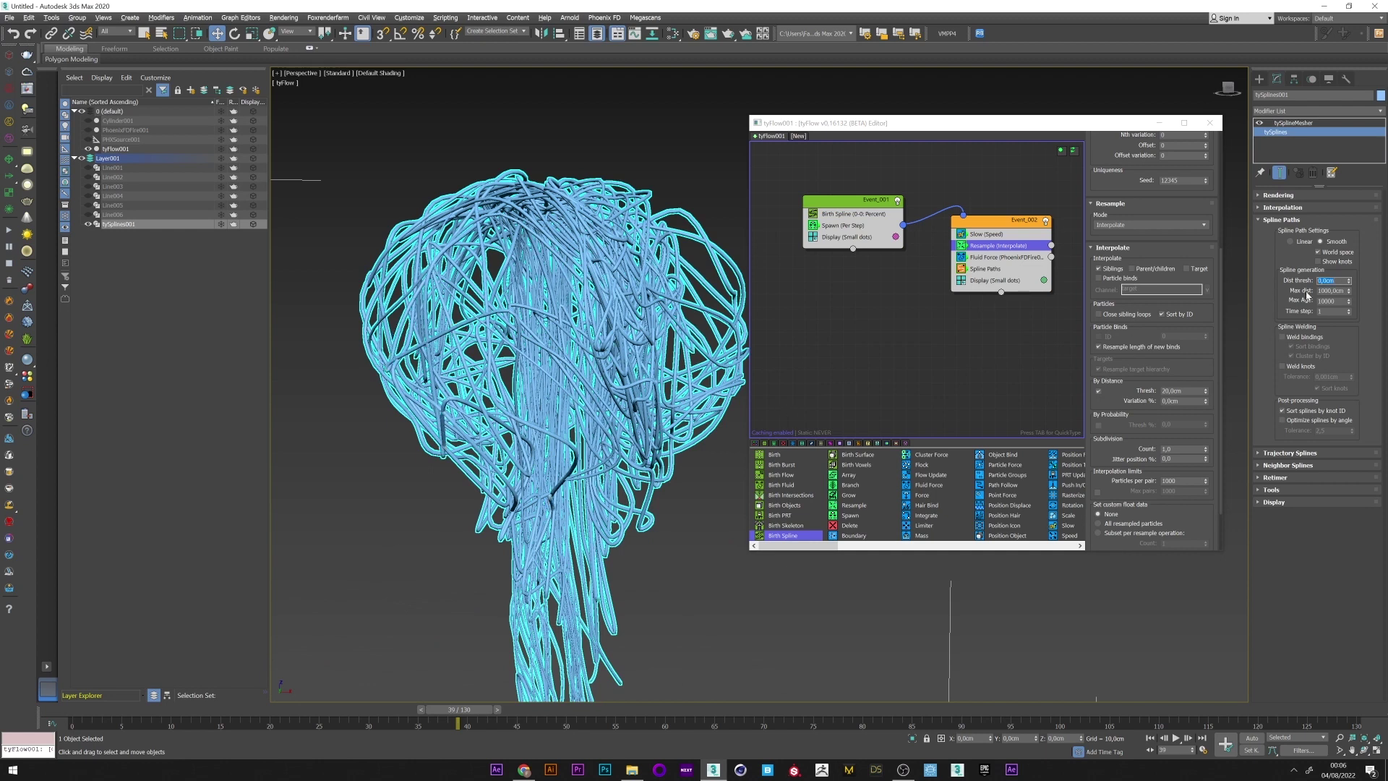
pyautogui.write('5')
pyautogui.press('Return')
pyautogui.scroll(-5, 616, 340)
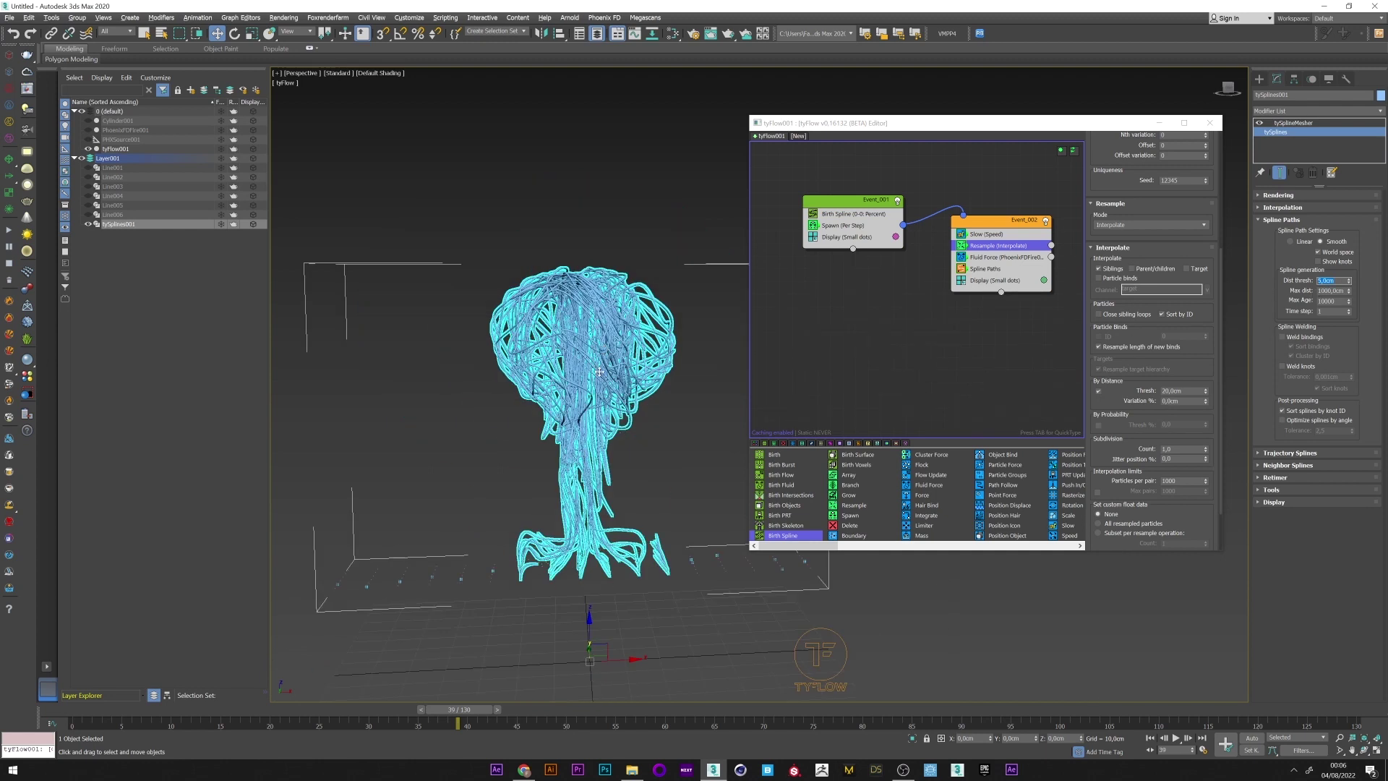
# - Set the distance threshold in the tySplines Spline Paths settings to 2 cm and preview the splines up to frame 62
pyautogui.click(325, 618)
pyautogui.moveTo(460, 711); pyautogui.dragTo(665, 723)
pyautogui.click(566, 304)
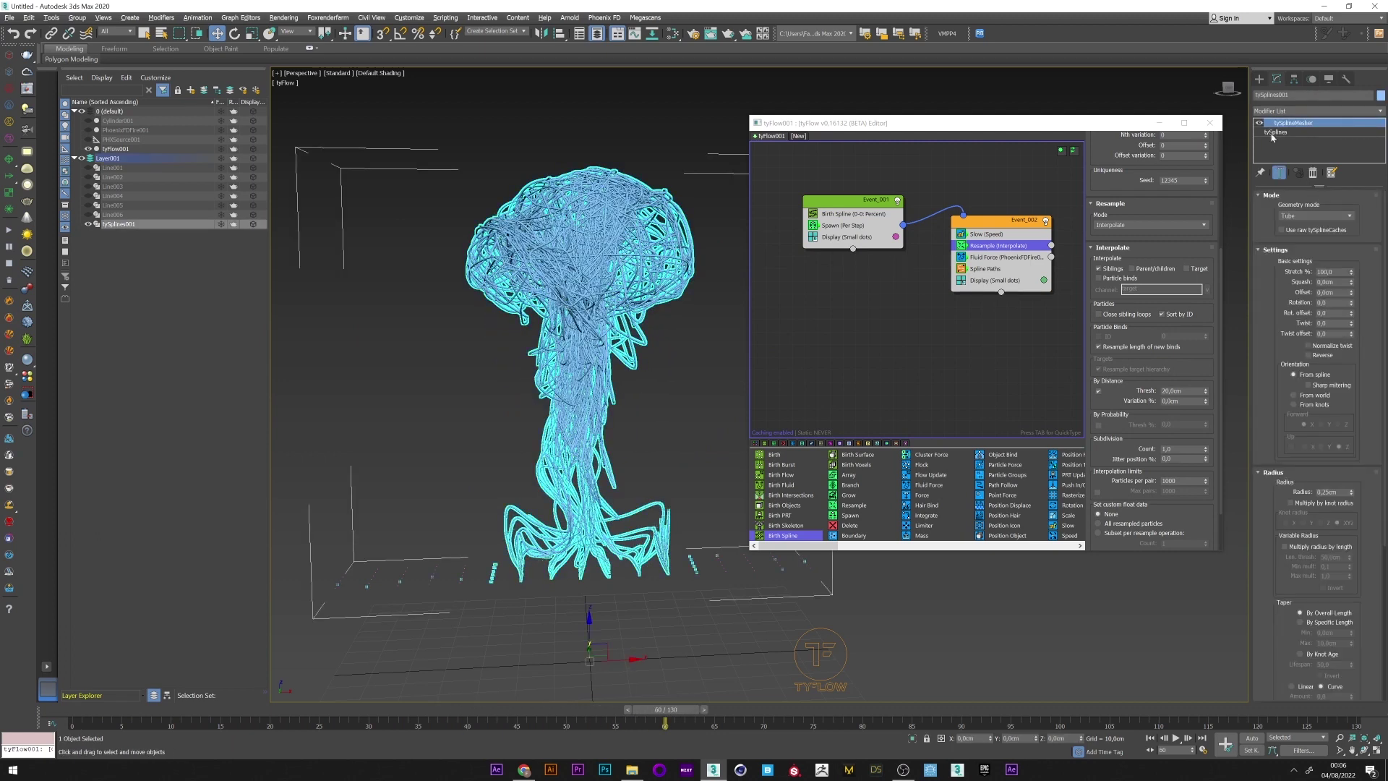
pyautogui.click(1299, 134)
pyautogui.doubleClick(1327, 280)
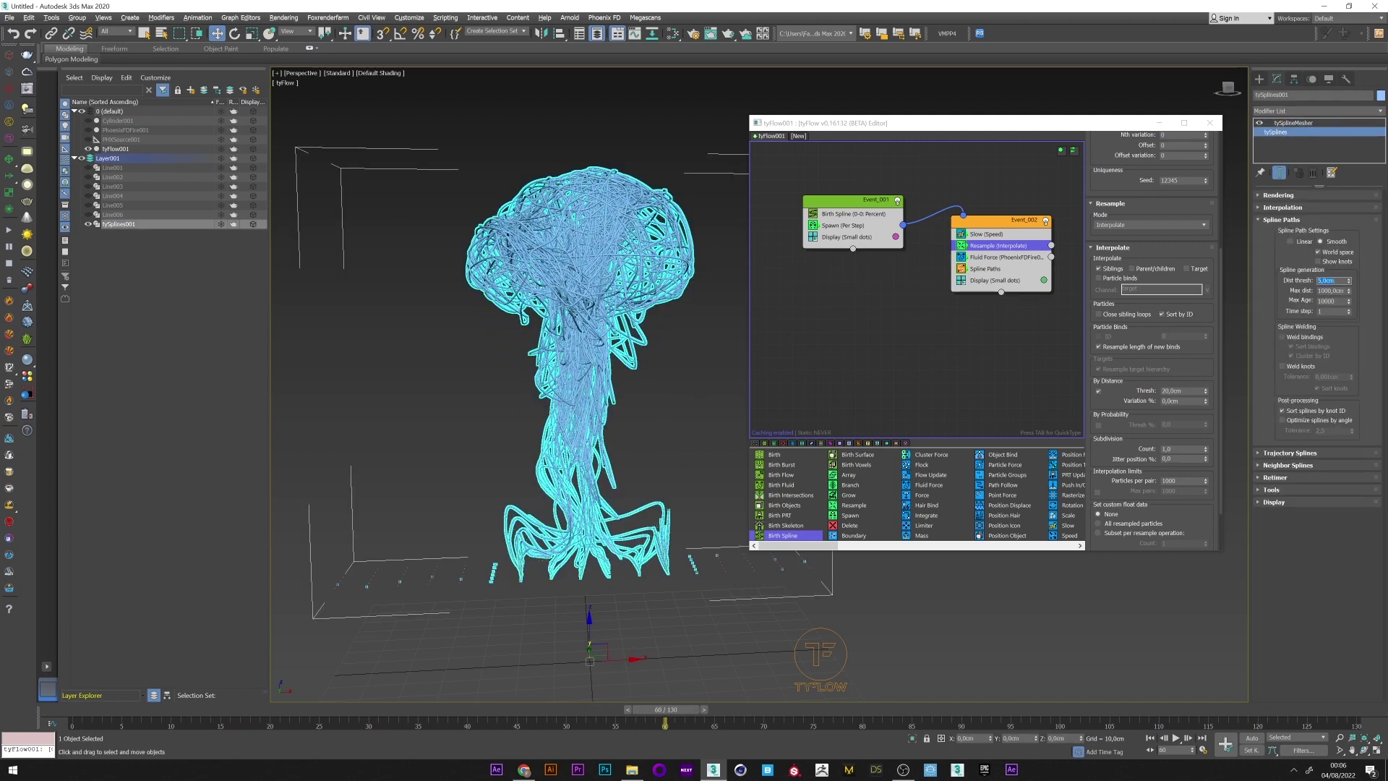
pyautogui.write('2')
pyautogui.click(383, 513)
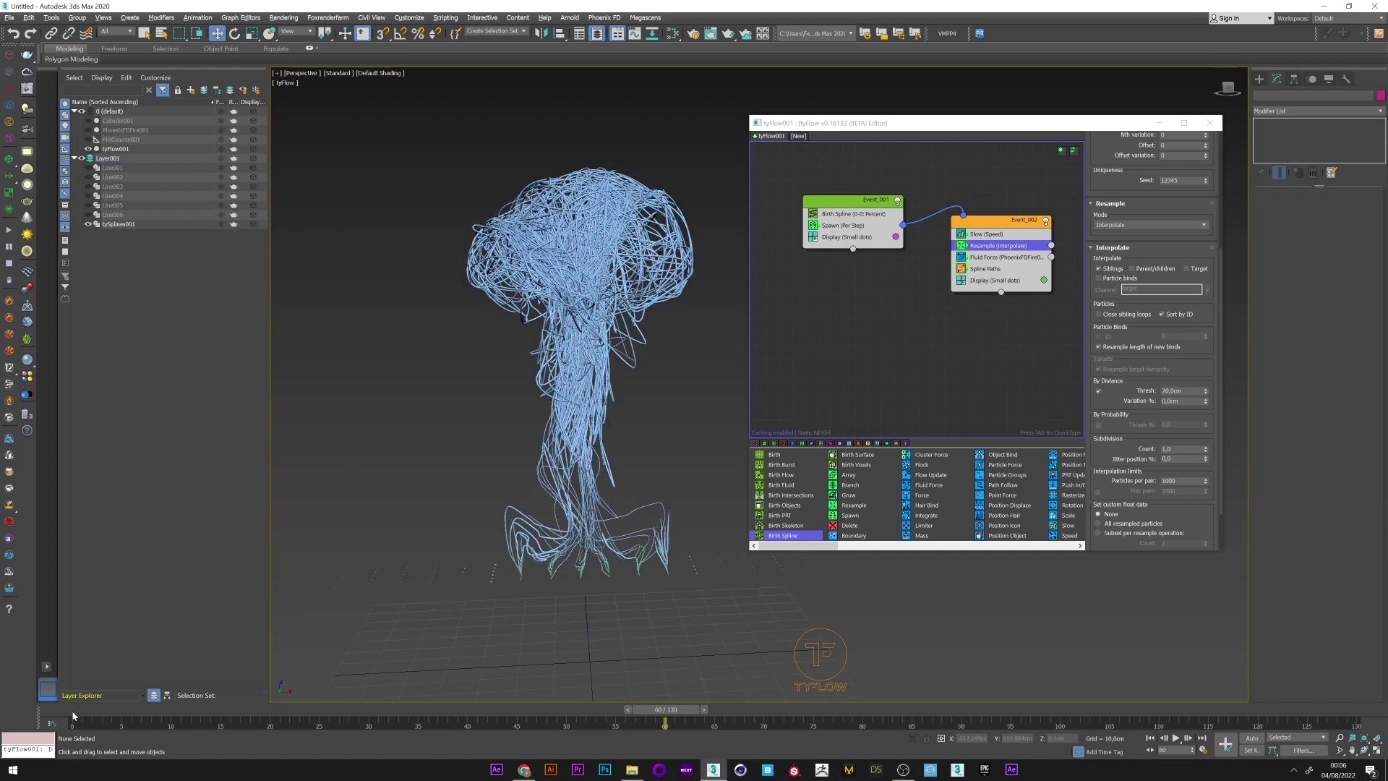
pyautogui.moveTo(73, 716); pyautogui.dragTo(686, 717)
pyautogui.moveTo(541, 409); pyautogui.dragTo(531, 463, button='middle')
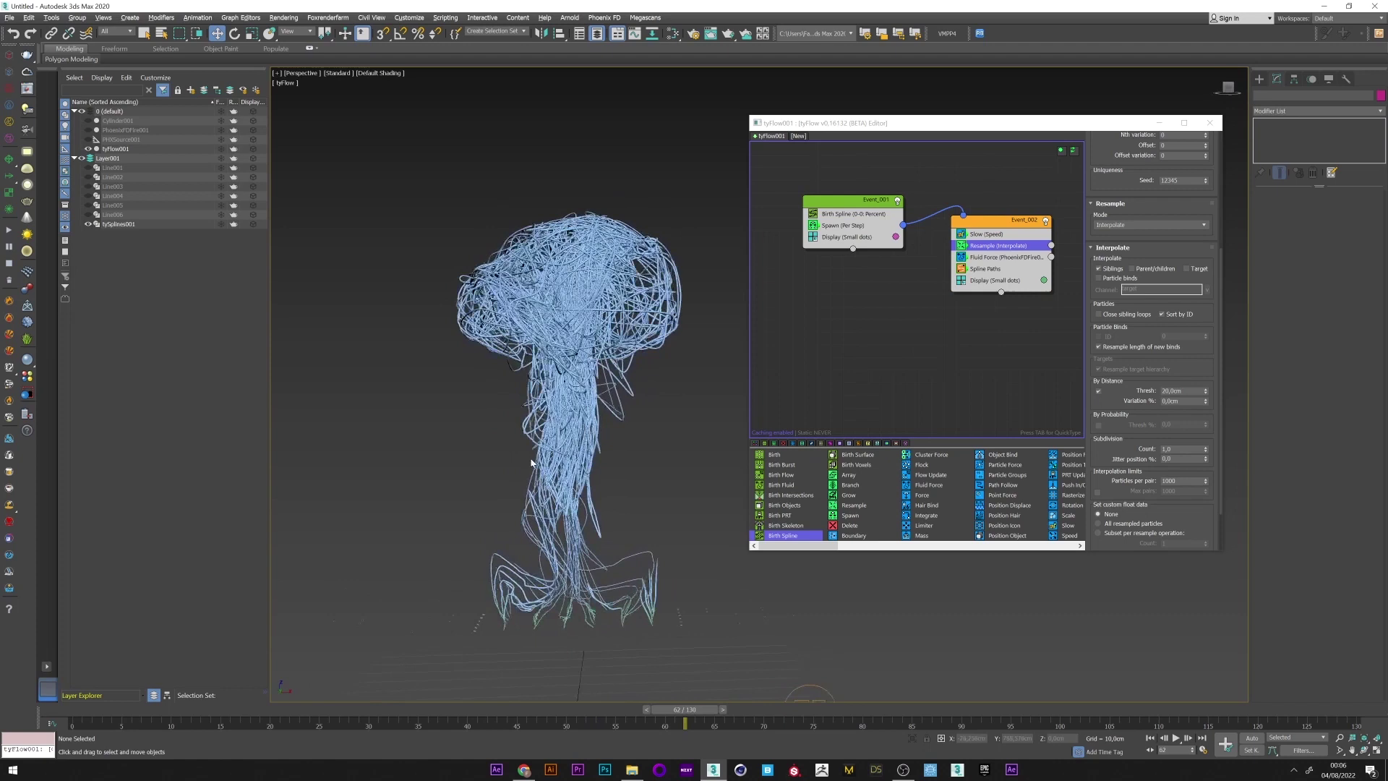
# - Set the main time step of tyFlow001 to 1/8 Frame and preview the simulation up to frame 47
pyautogui.click(116, 149)
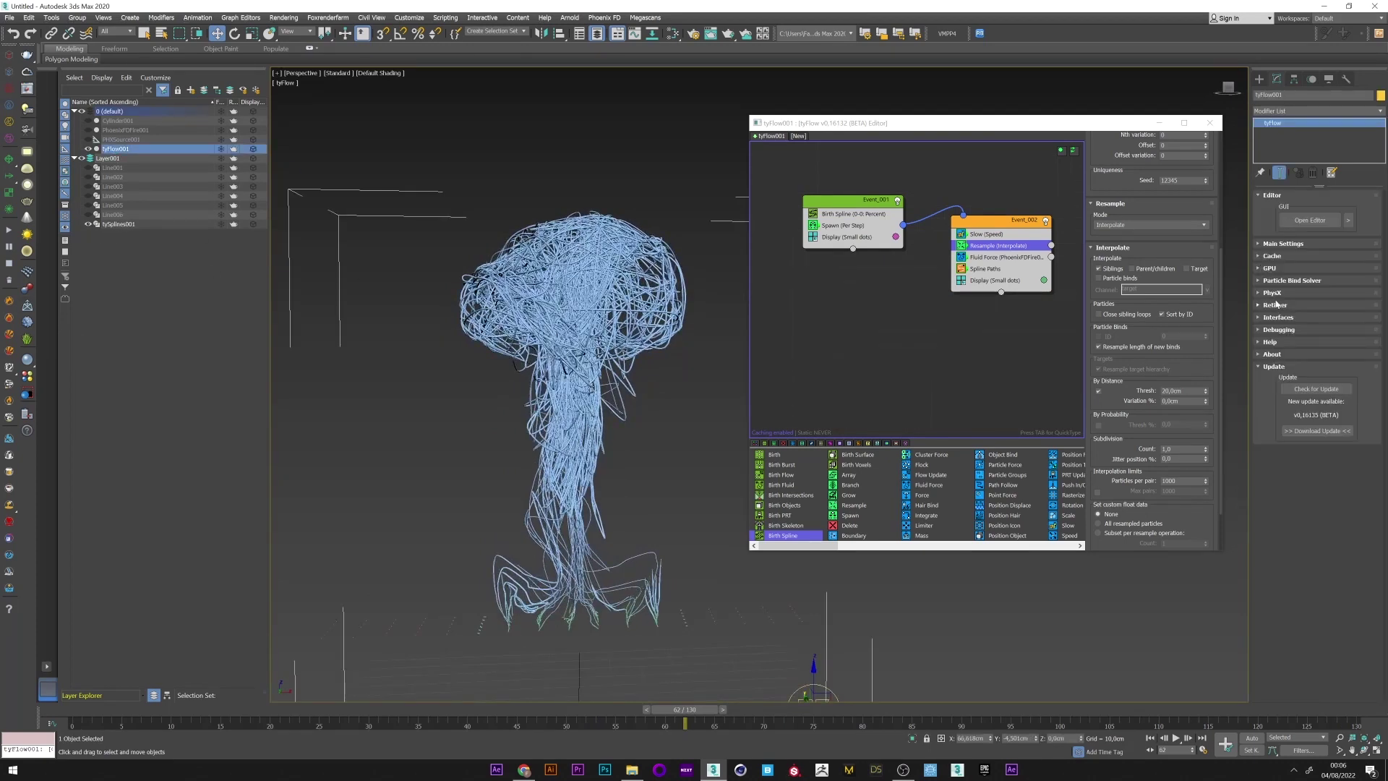
pyautogui.click(1278, 244)
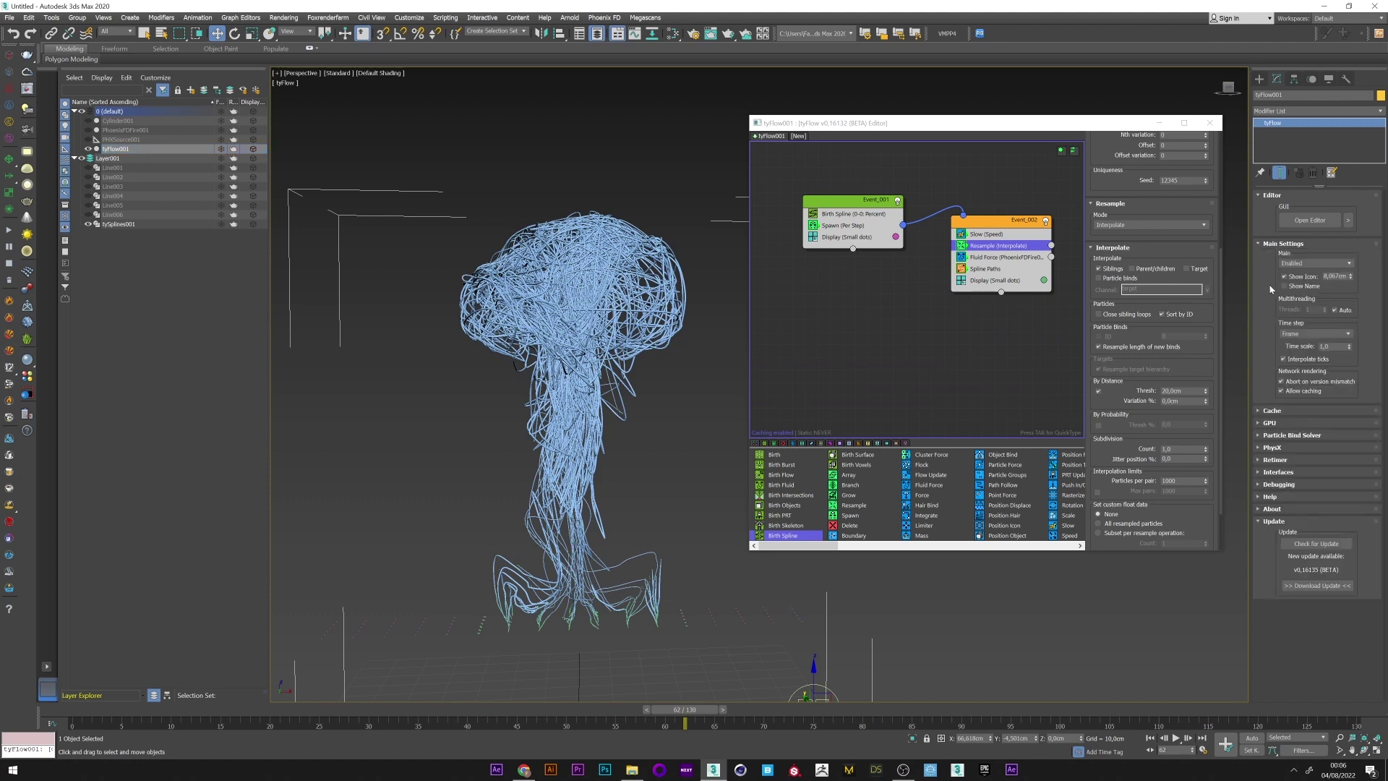
pyautogui.click(1314, 333)
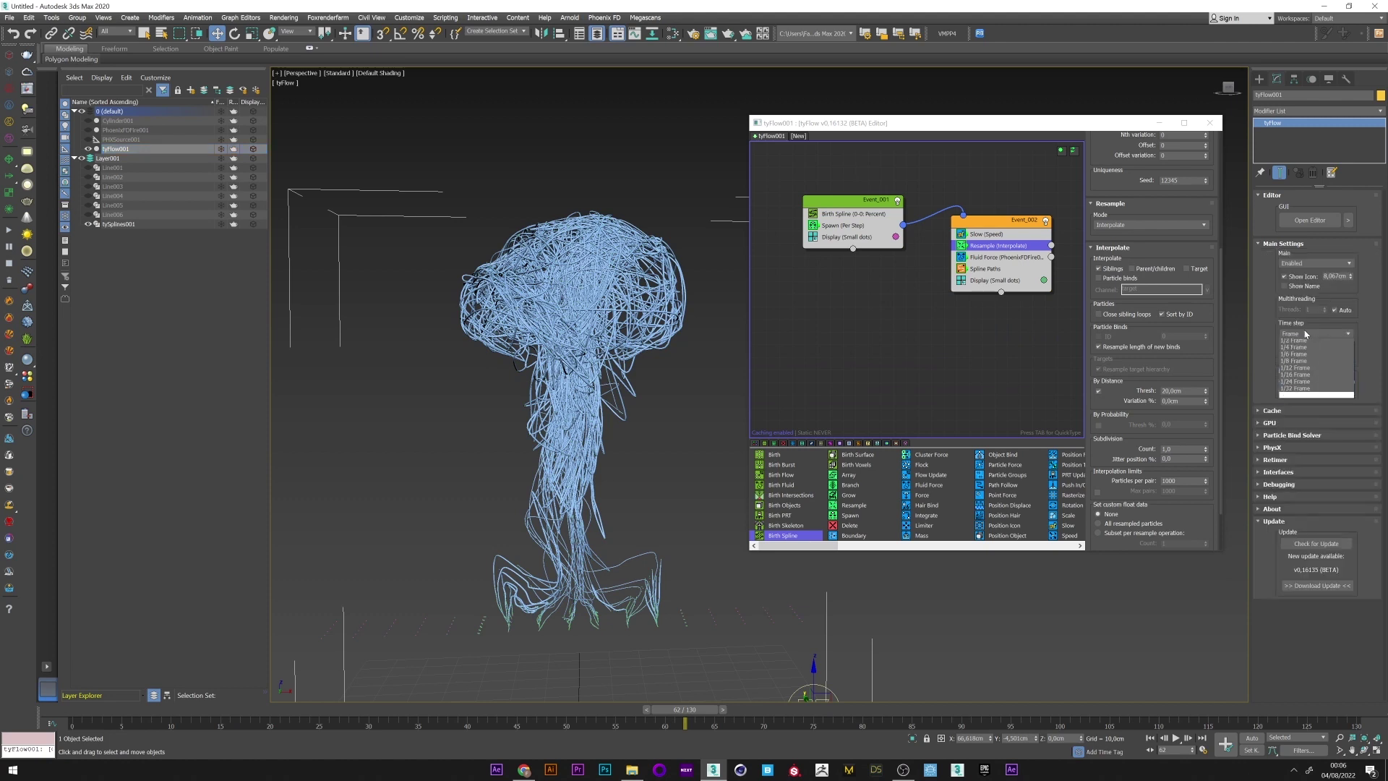
pyautogui.click(1297, 367)
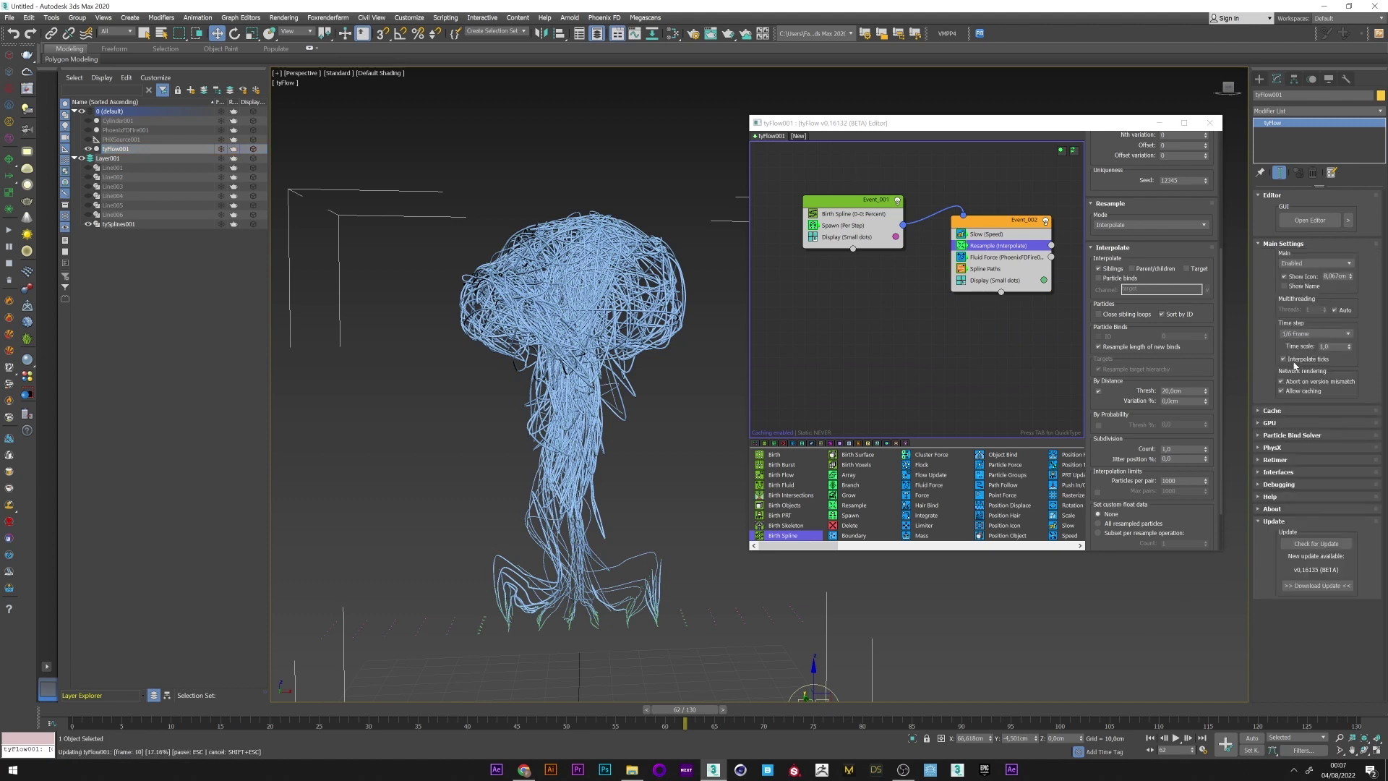
pyautogui.moveTo(94, 713); pyautogui.dragTo(554, 711)
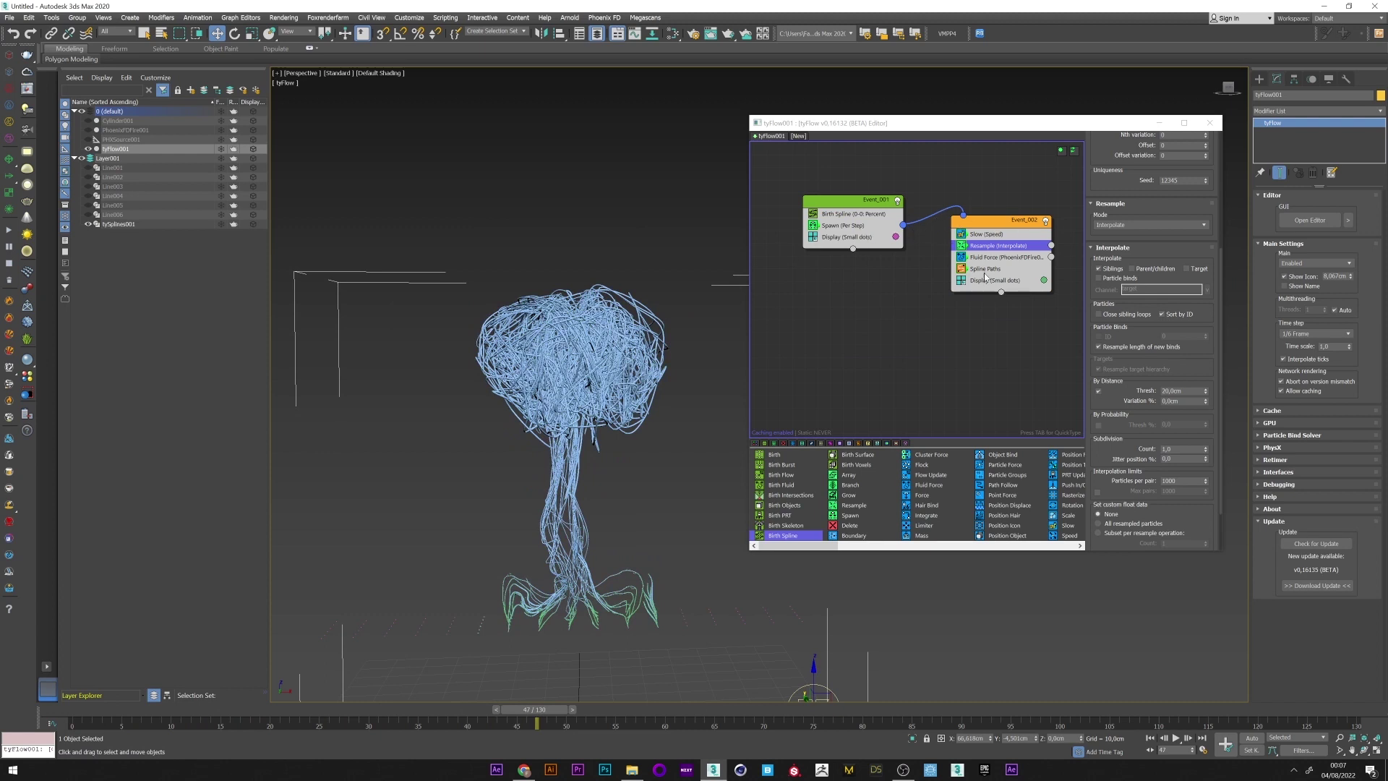
# - Set the Spawn rate to 0.2 and the Resample By Distance threshold to 30 cm, and preview up to frame 63
pyautogui.click(843, 226)
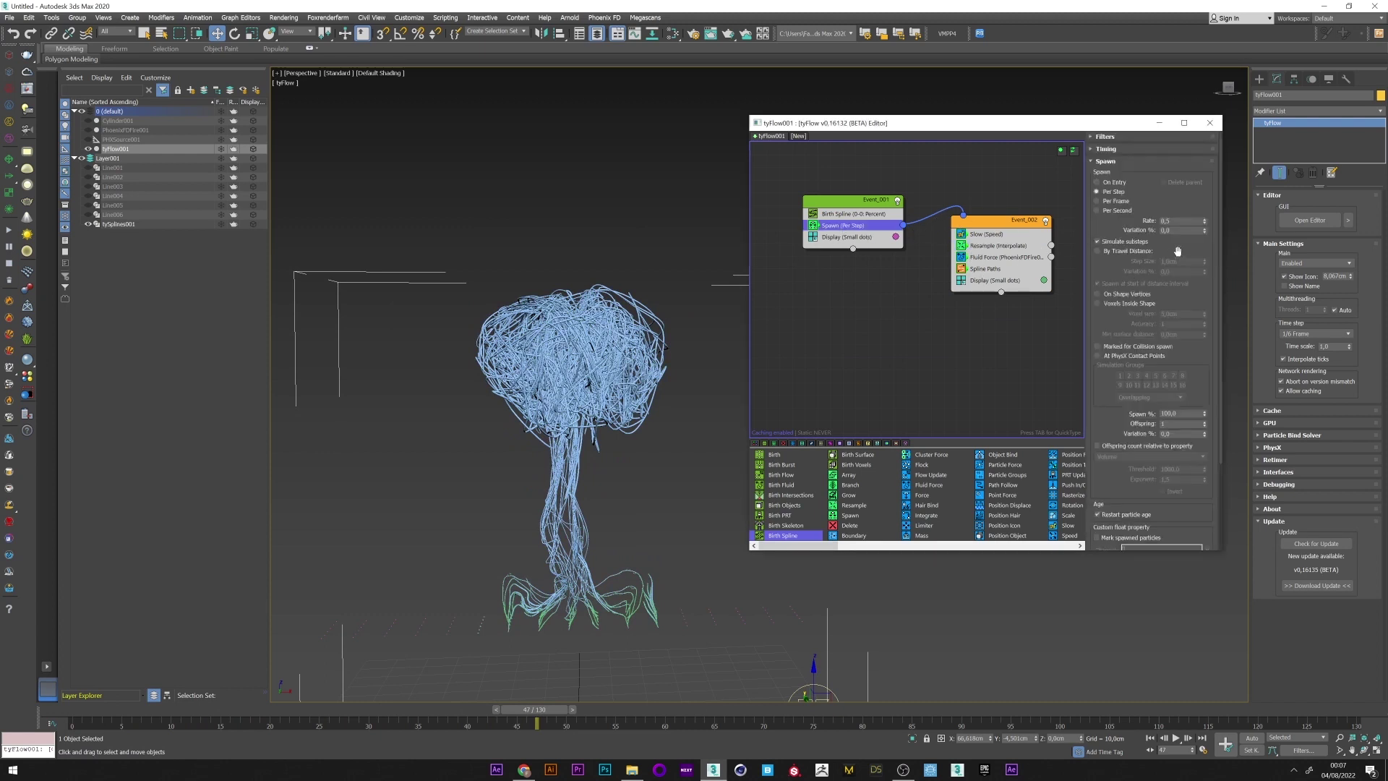
pyautogui.press('BackSpace')
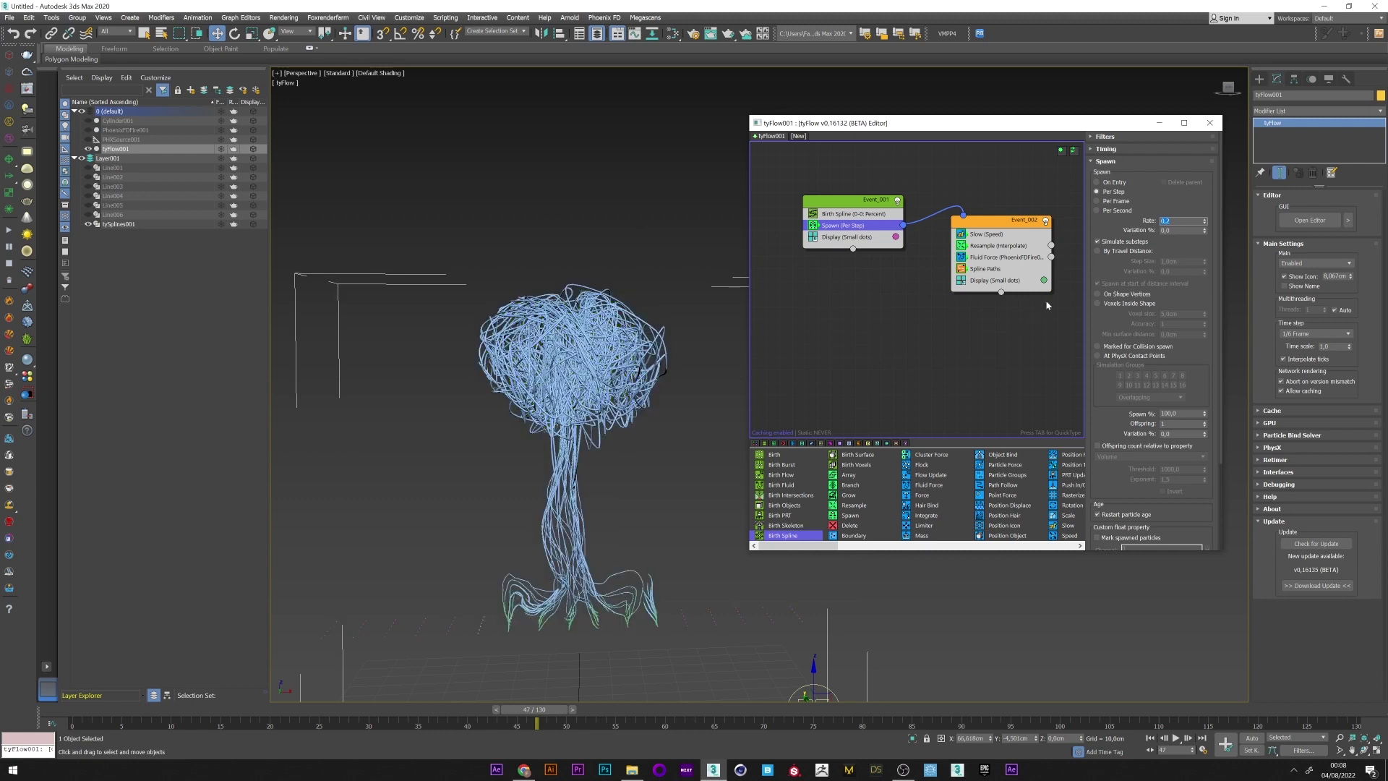
pyautogui.click(1005, 248)
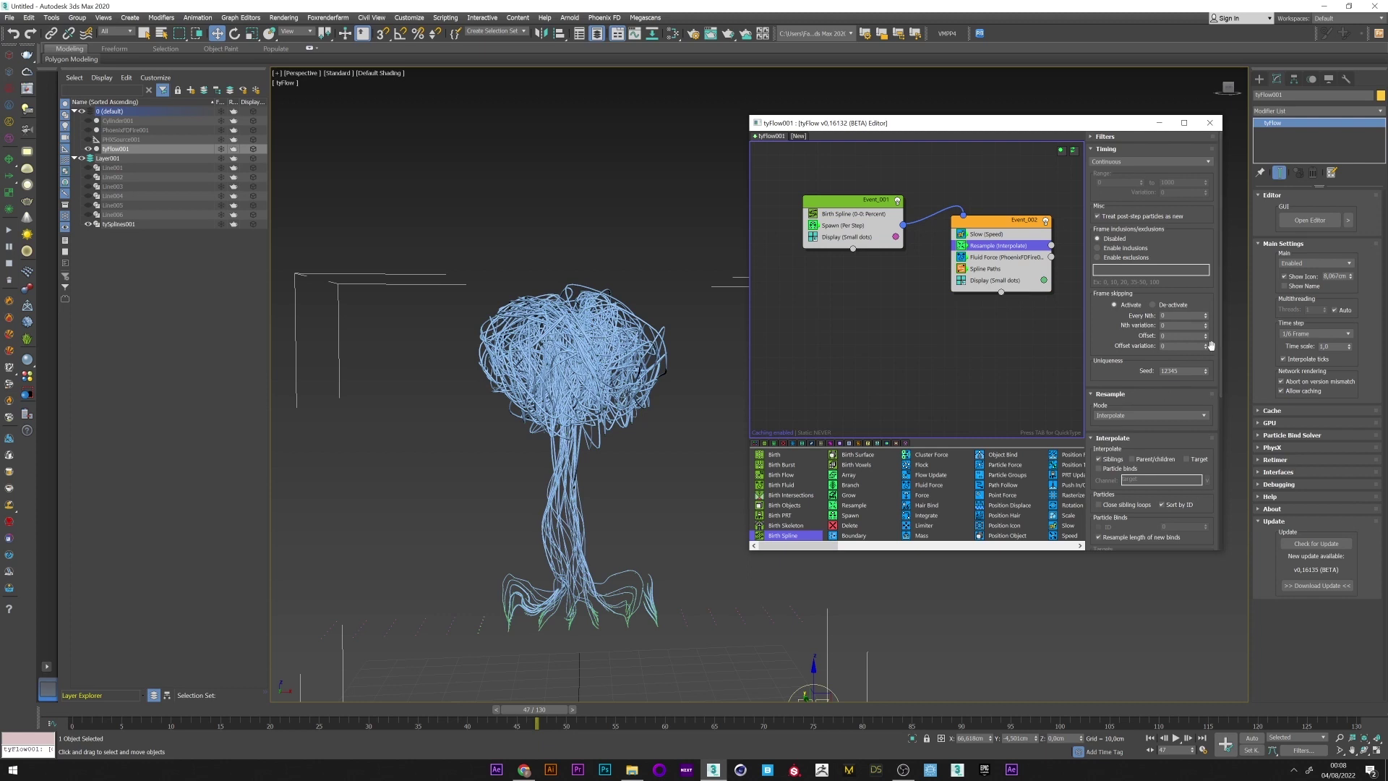
pyautogui.scroll(-3, 1210, 440)
pyautogui.write('3')
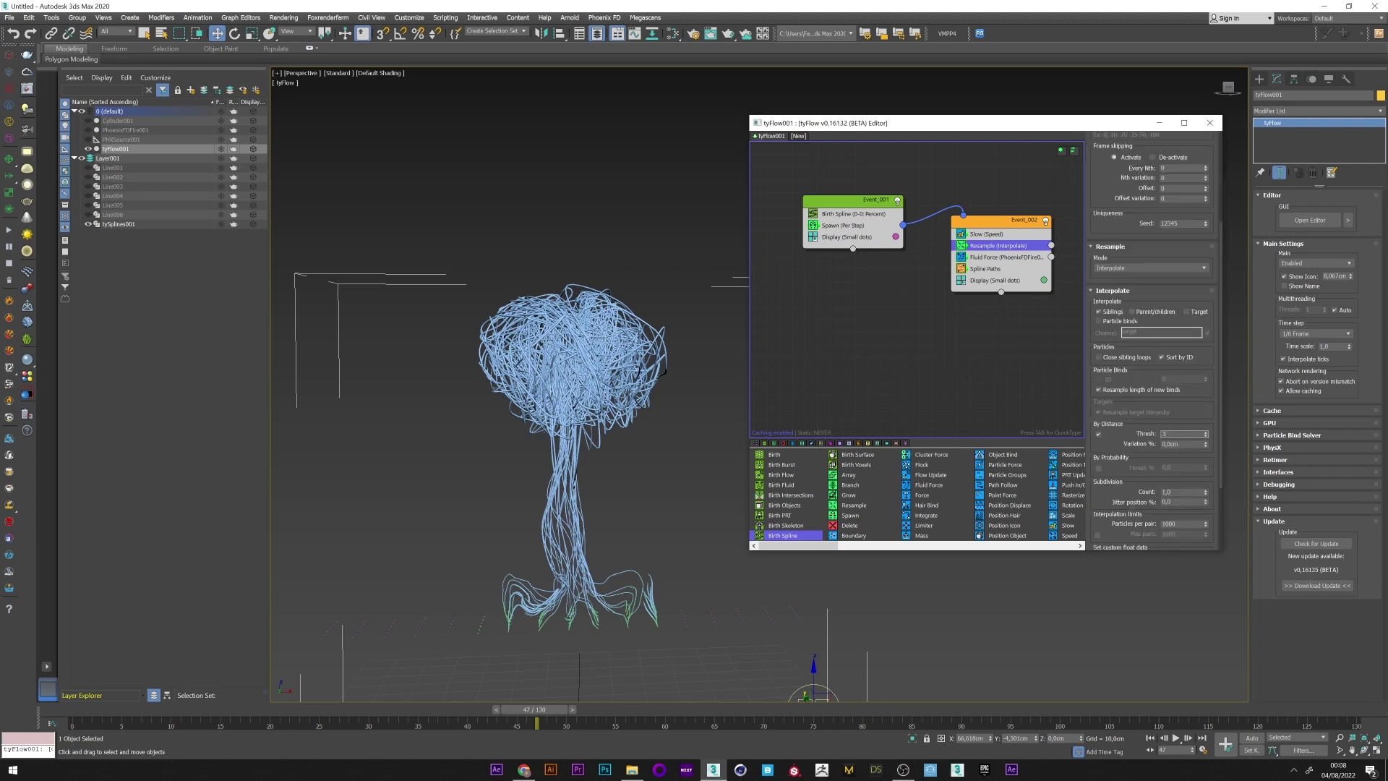
pyautogui.write('0')
pyautogui.press('Return')
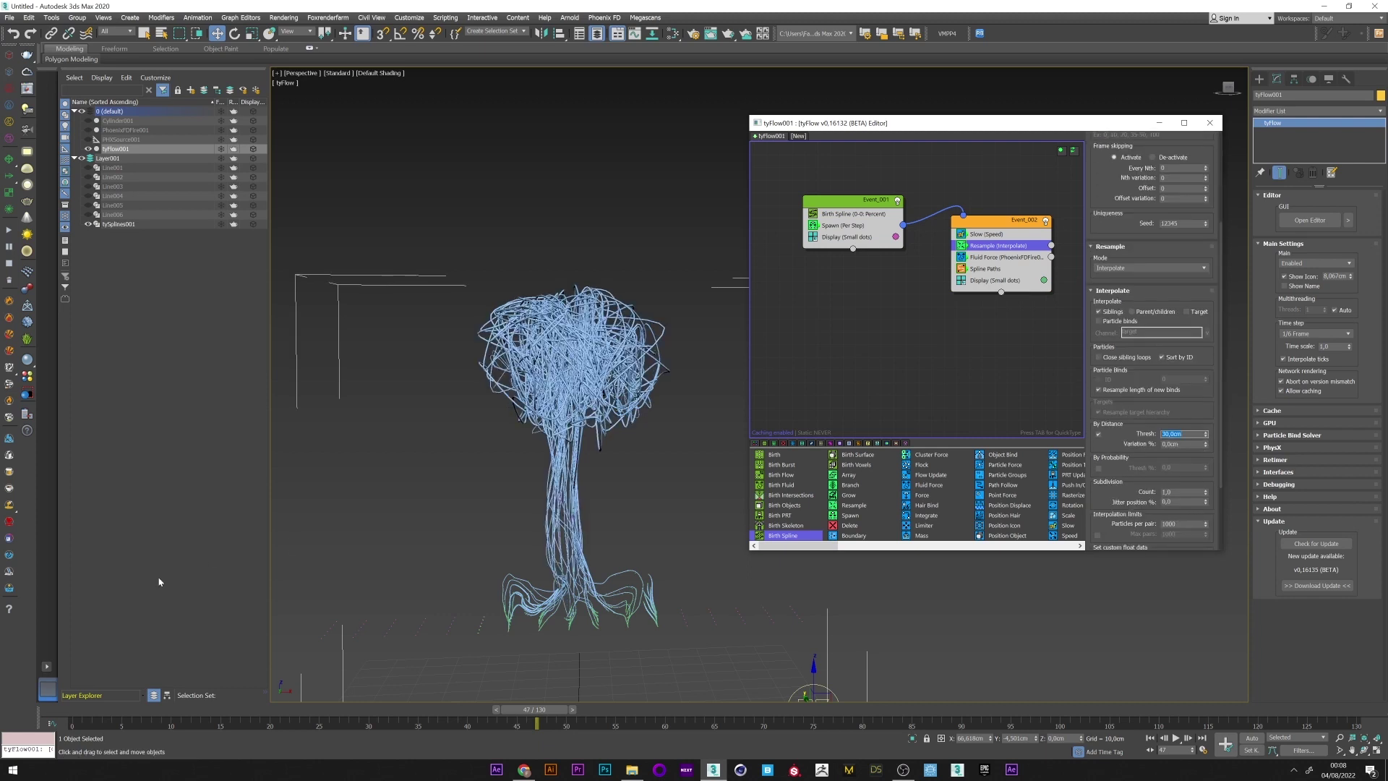
pyautogui.moveTo(86, 707); pyautogui.dragTo(694, 690)
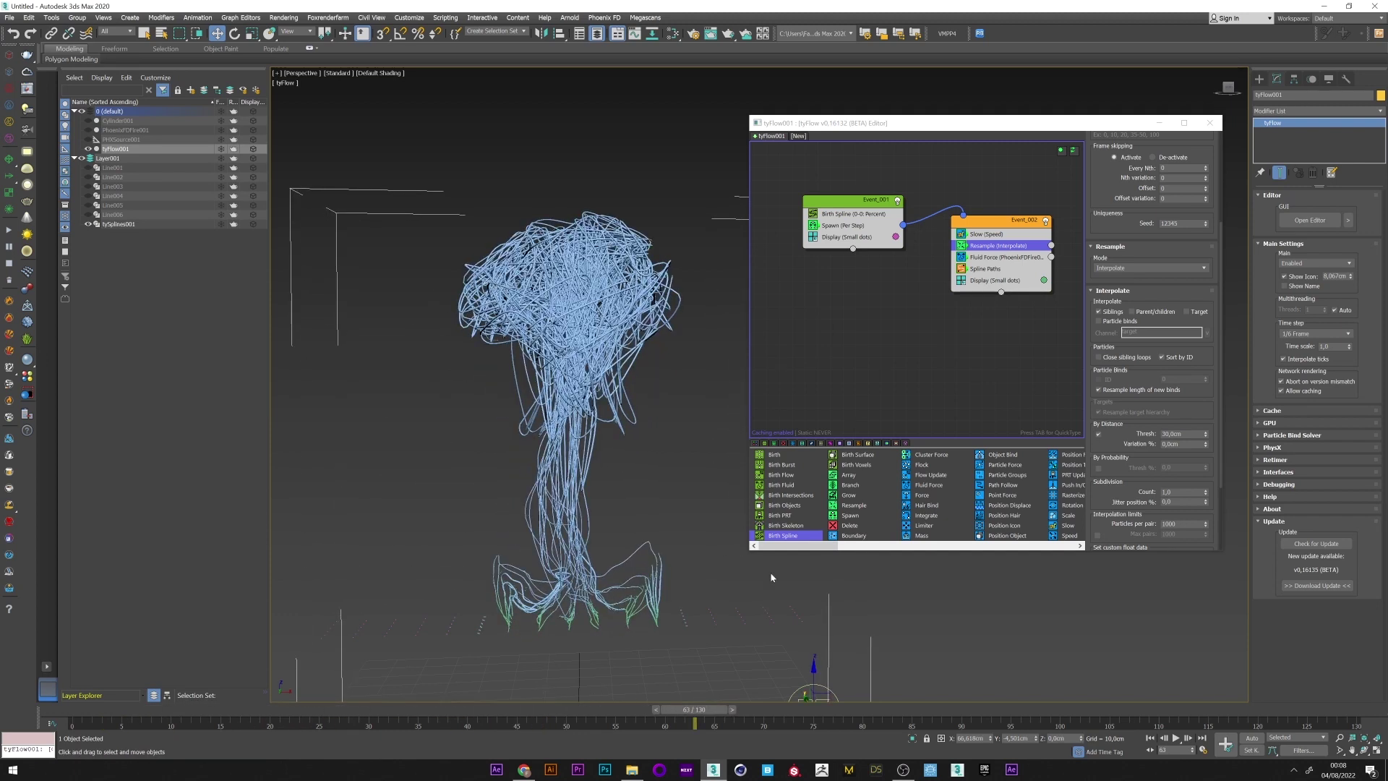
# - Set the Resample By Distance threshold to 10 cm and preview the denser tubes from several frames and angles
pyautogui.doubleClick(1172, 434)
pyautogui.write('10')
pyautogui.press('Return')
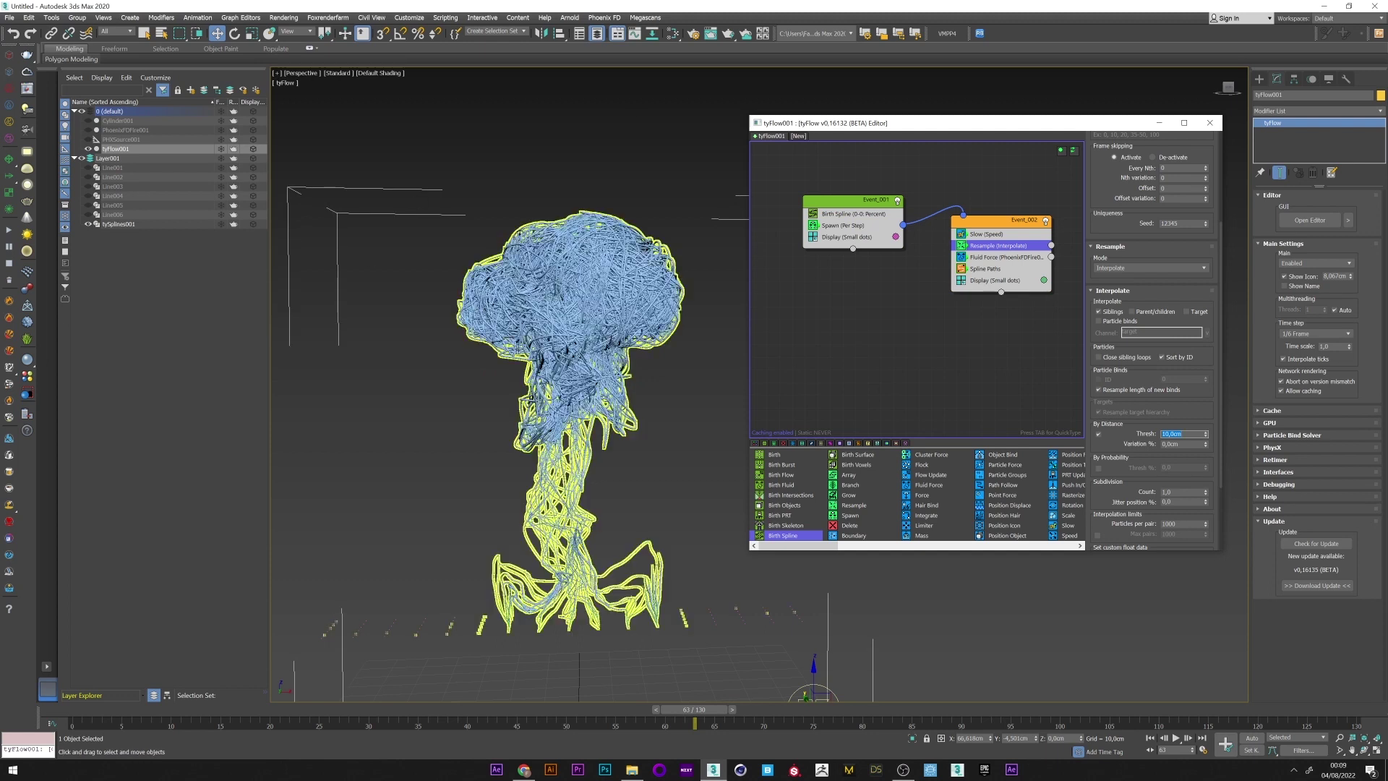
pyautogui.moveTo(560, 375)
pyautogui.keyDown('alt'); pyautogui.mouseDown(button='middle')
pyautogui.moveTo(463, 367)
pyautogui.moveTo(544, 376)
pyautogui.mouseUp(button='middle'); pyautogui.keyUp('alt')
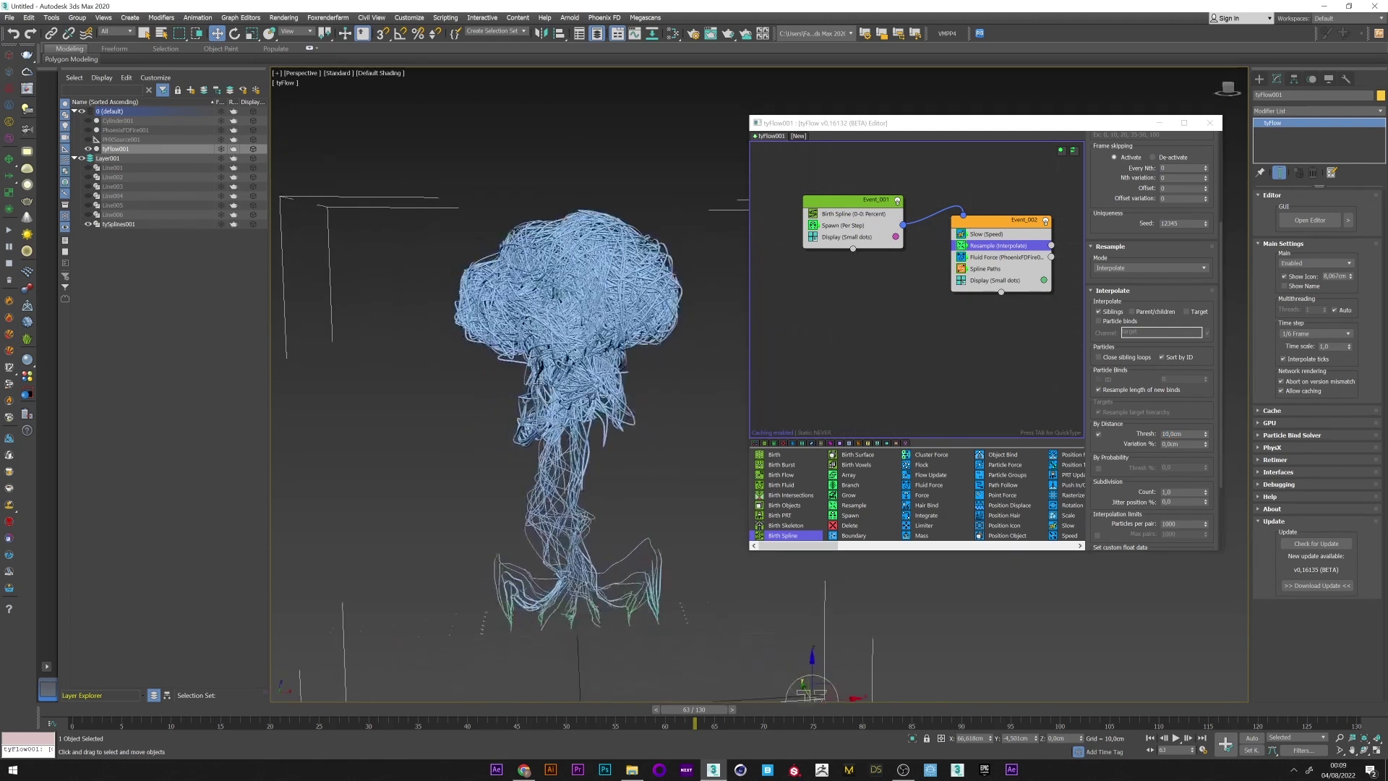
pyautogui.scroll(1, 545, 376)
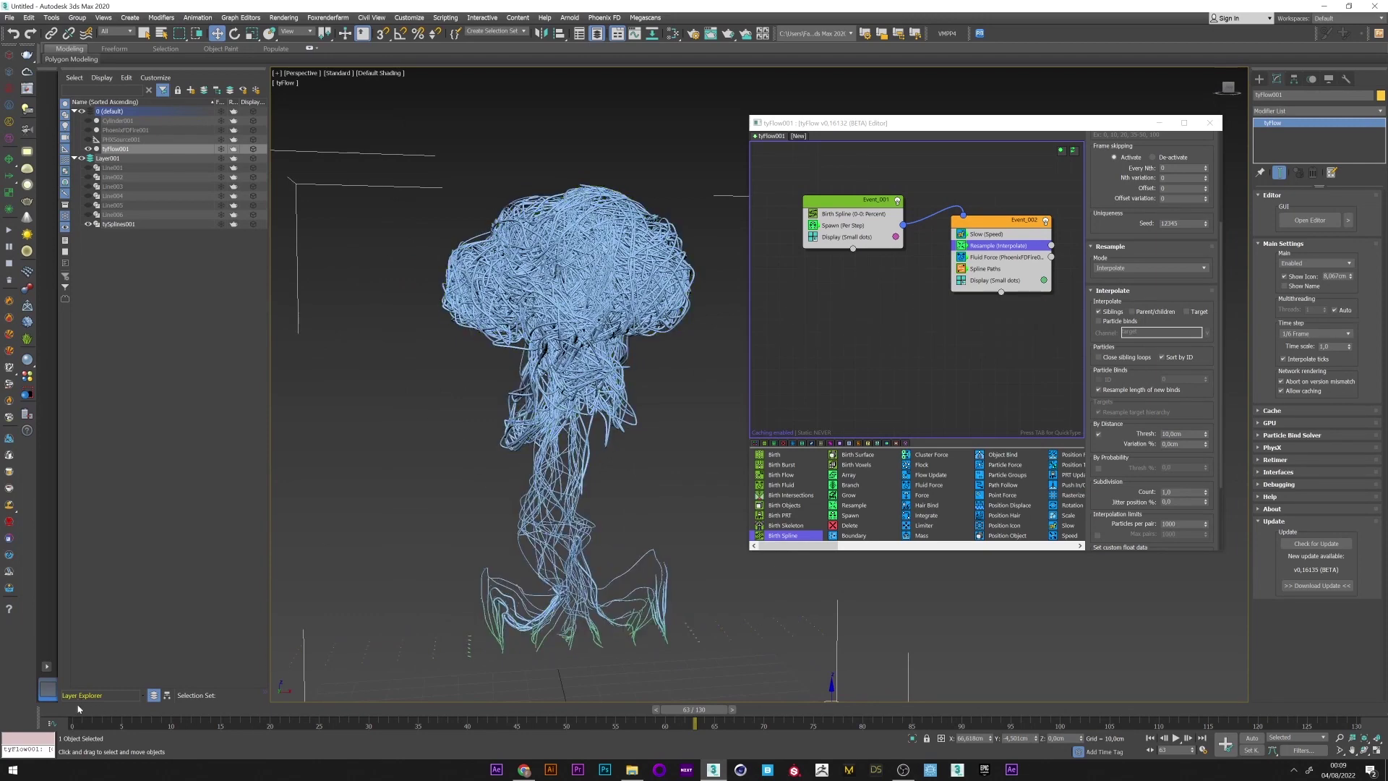
pyautogui.moveTo(79, 709); pyautogui.dragTo(635, 707)
pyautogui.keyDown('alt'); pyautogui.moveTo(593, 463); pyautogui.dragTo(616, 391, button='middle'); pyautogui.keyUp('alt')
pyautogui.scroll(4, 620, 468)
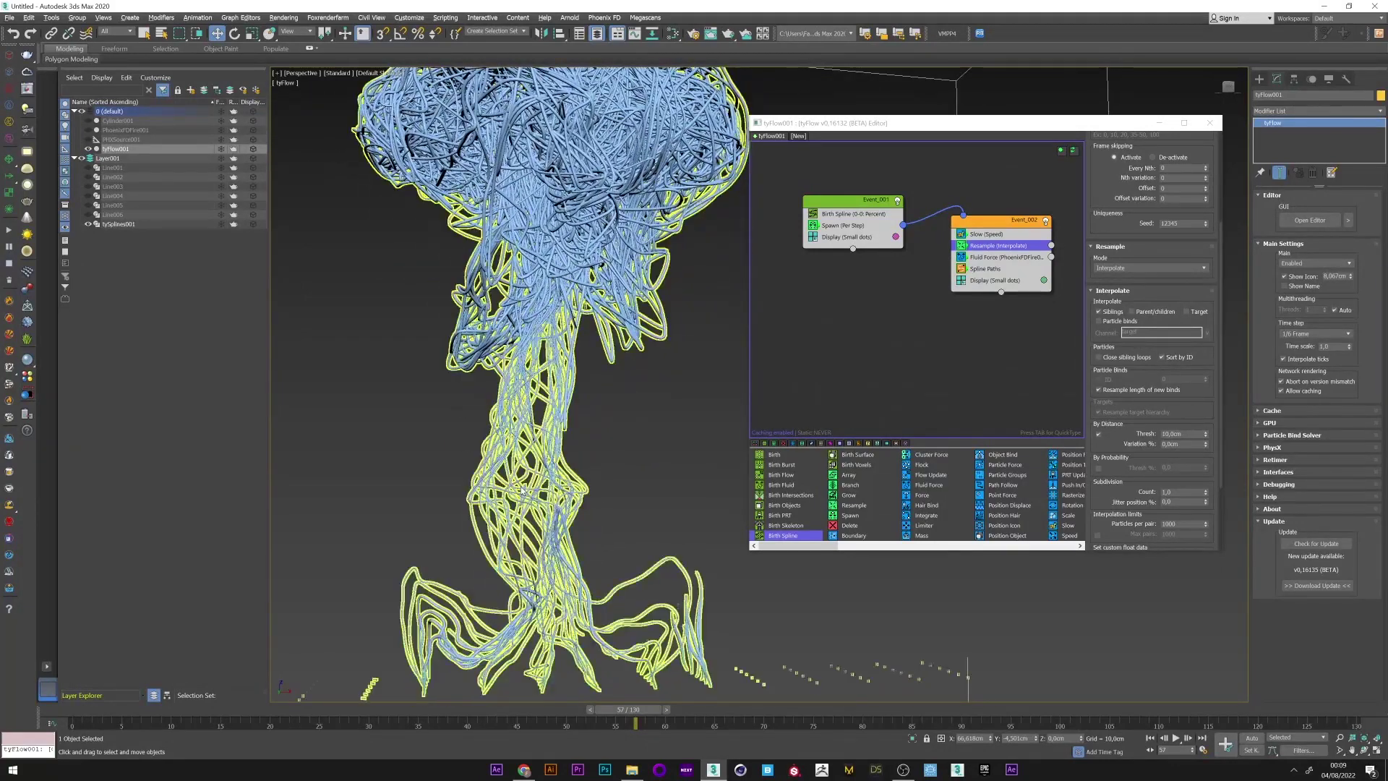
pyautogui.moveTo(520, 242); pyautogui.dragTo(572, 347, button='middle')
pyautogui.scroll(-3, 571, 340)
pyautogui.moveTo(114, 710); pyautogui.dragTo(723, 707)
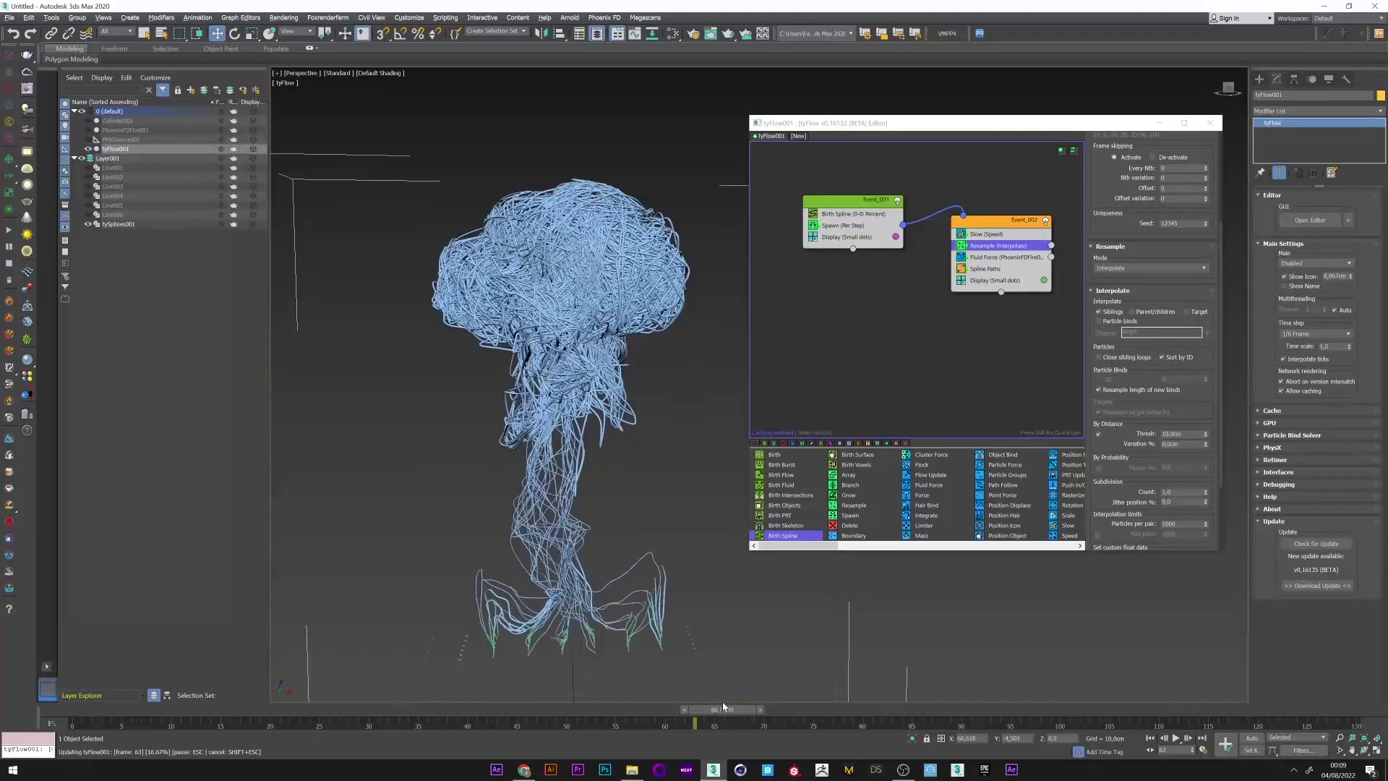
# - Return to frame 0 and insert a Material ID operator before Spawn in Event_001, with its mode set to Random
pyautogui.click(88, 712)
pyautogui.click(828, 226)
pyautogui.press('Tab')
pyautogui.write('ma')
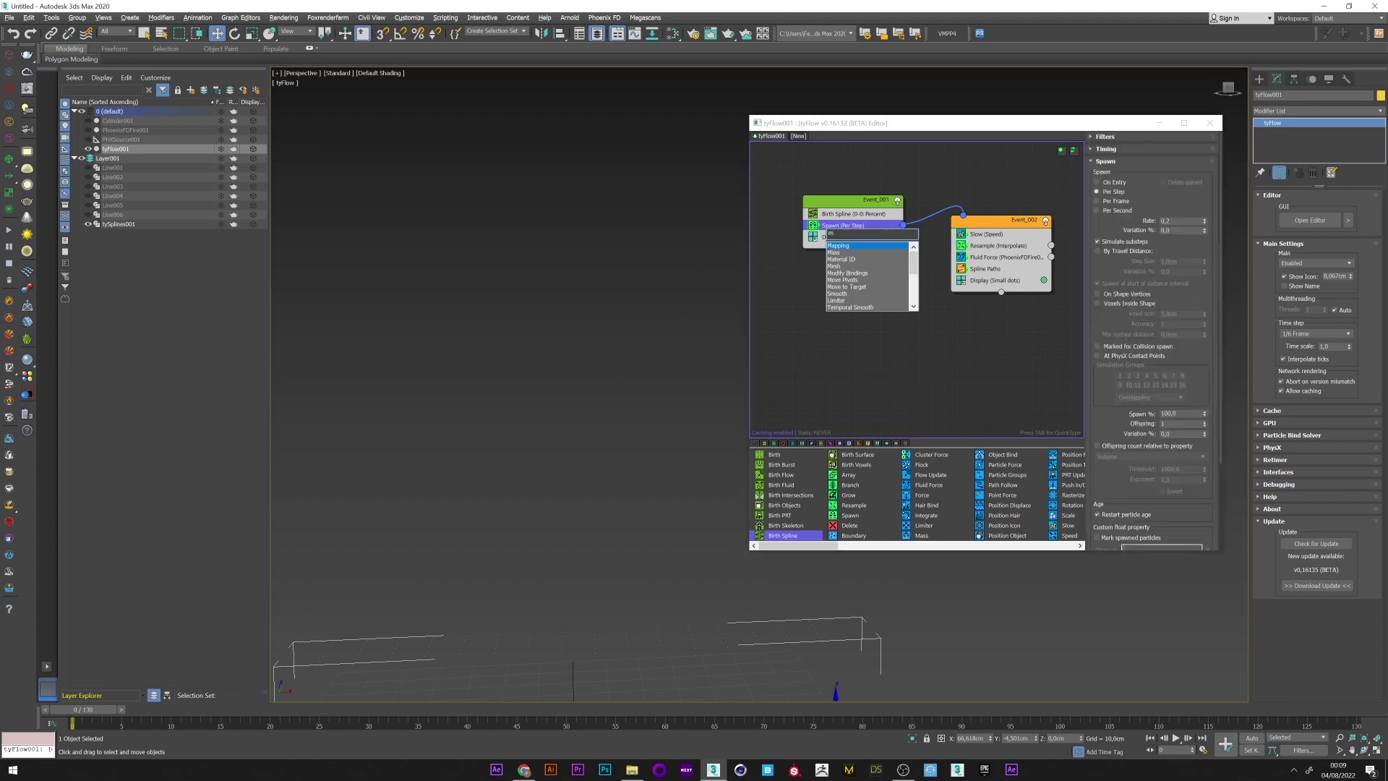
pyautogui.click(839, 260)
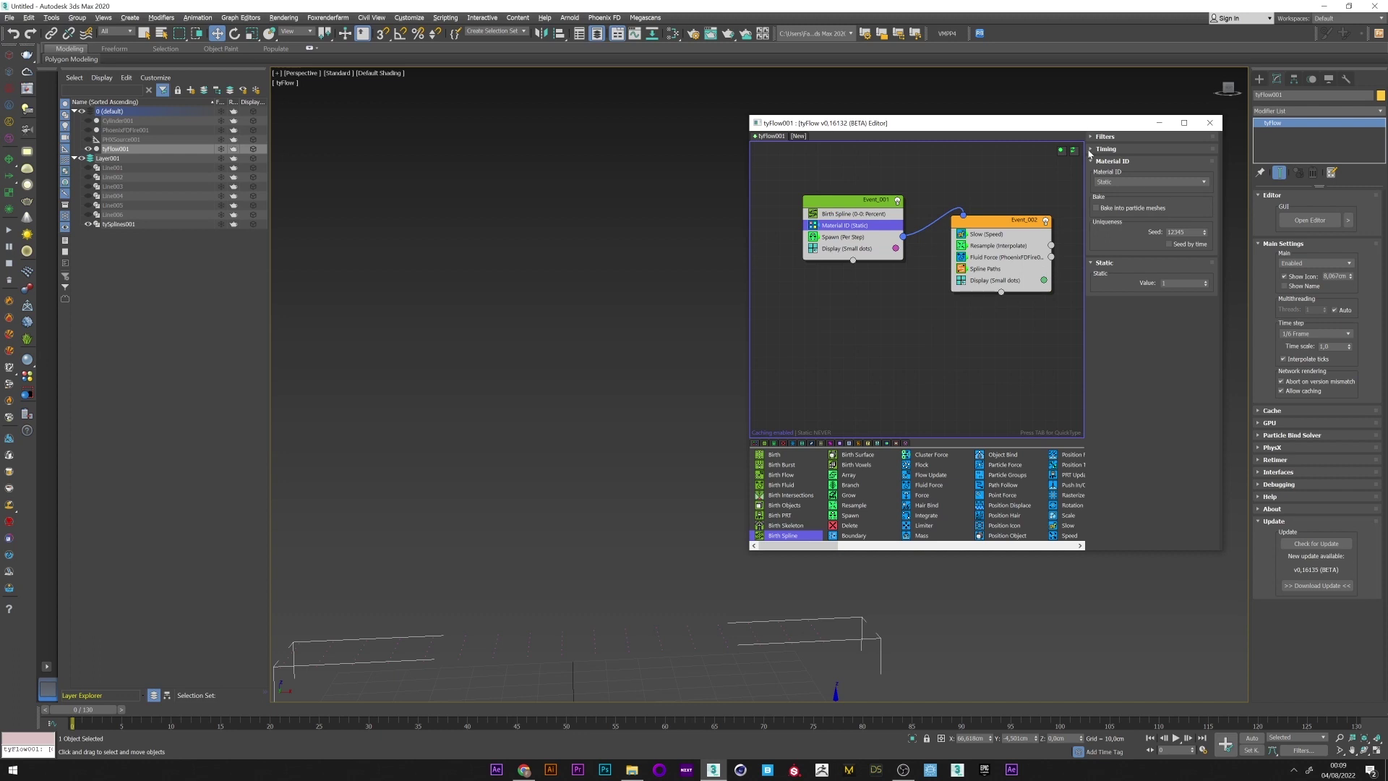
pyautogui.click(1112, 183)
pyautogui.click(1106, 197)
# - Move the animation to frame 65 and create a Multi/Sub-Object material in the Slate Material Editor
pyautogui.click(674, 34)
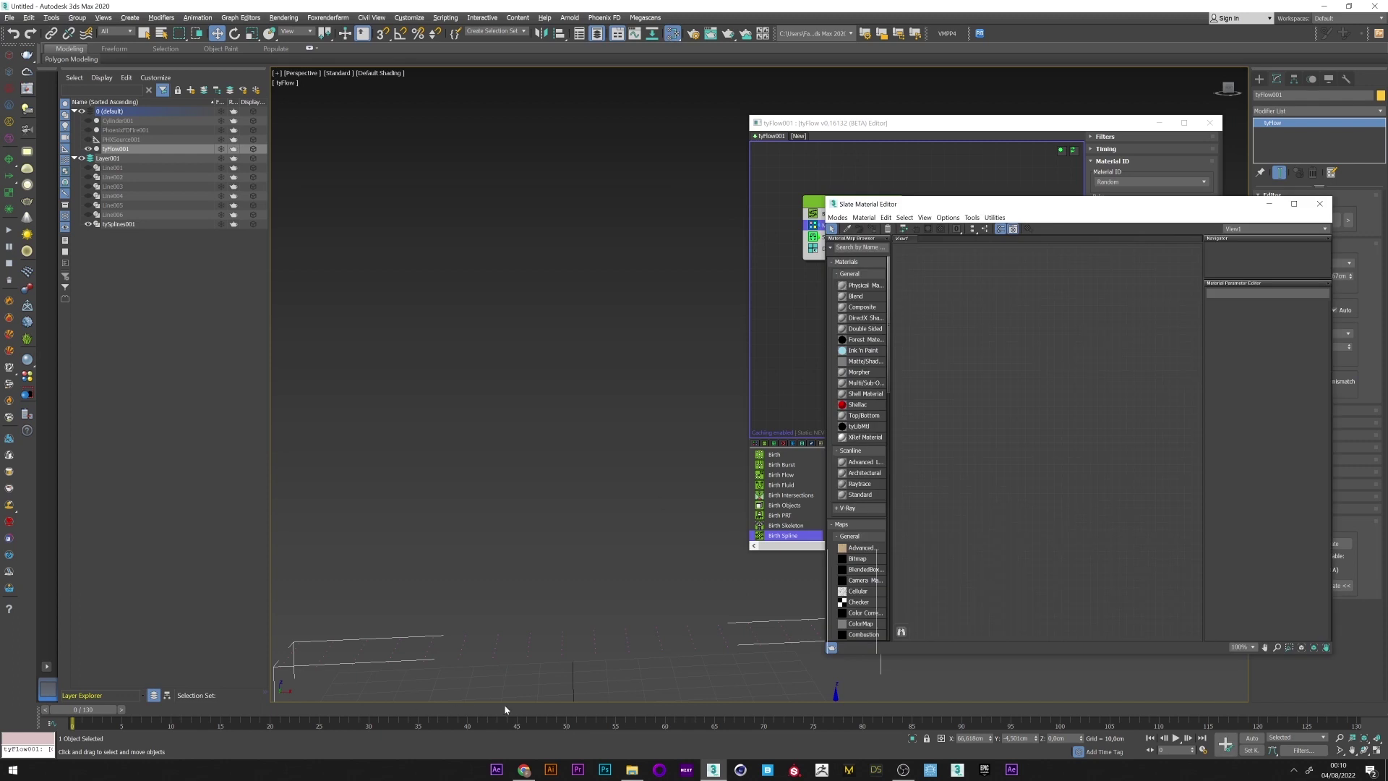
pyautogui.moveTo(506, 710); pyautogui.dragTo(708, 706)
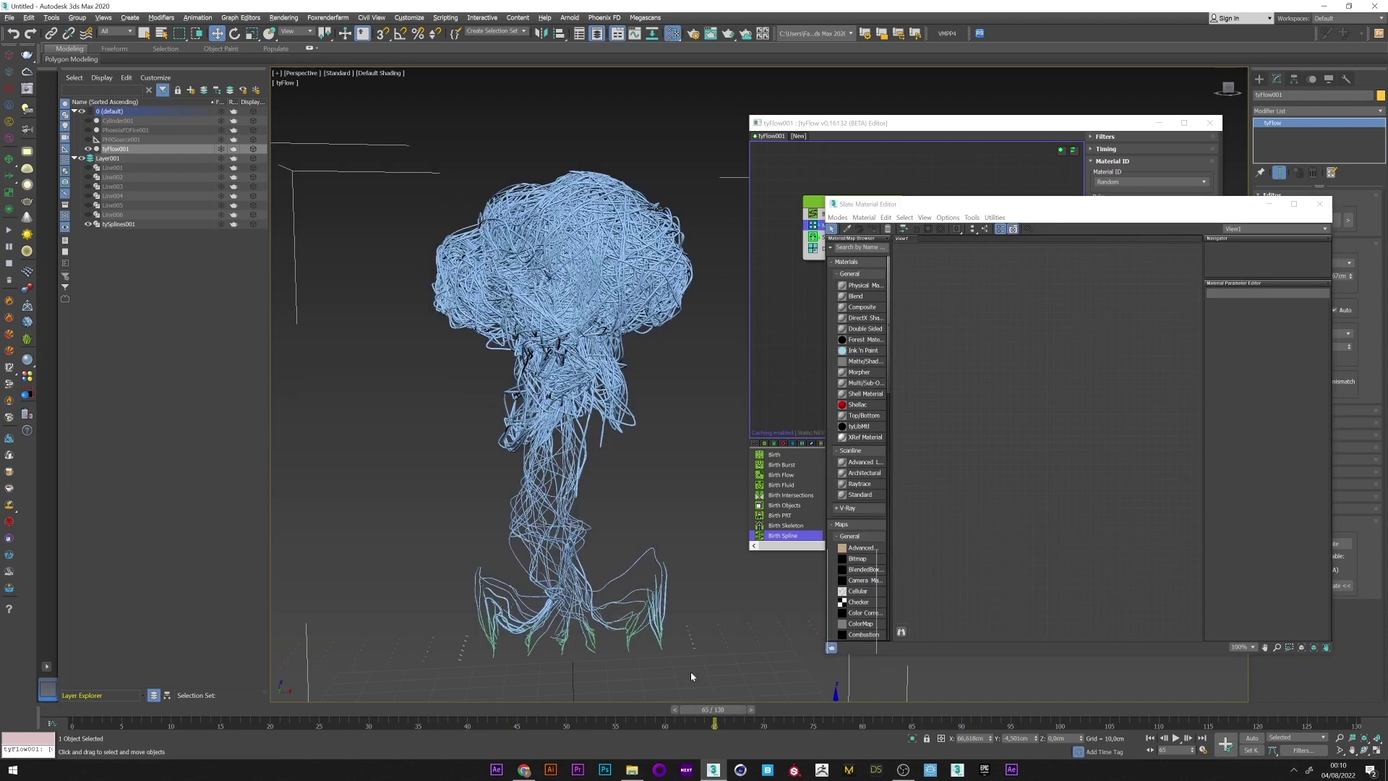
pyautogui.click(953, 345)
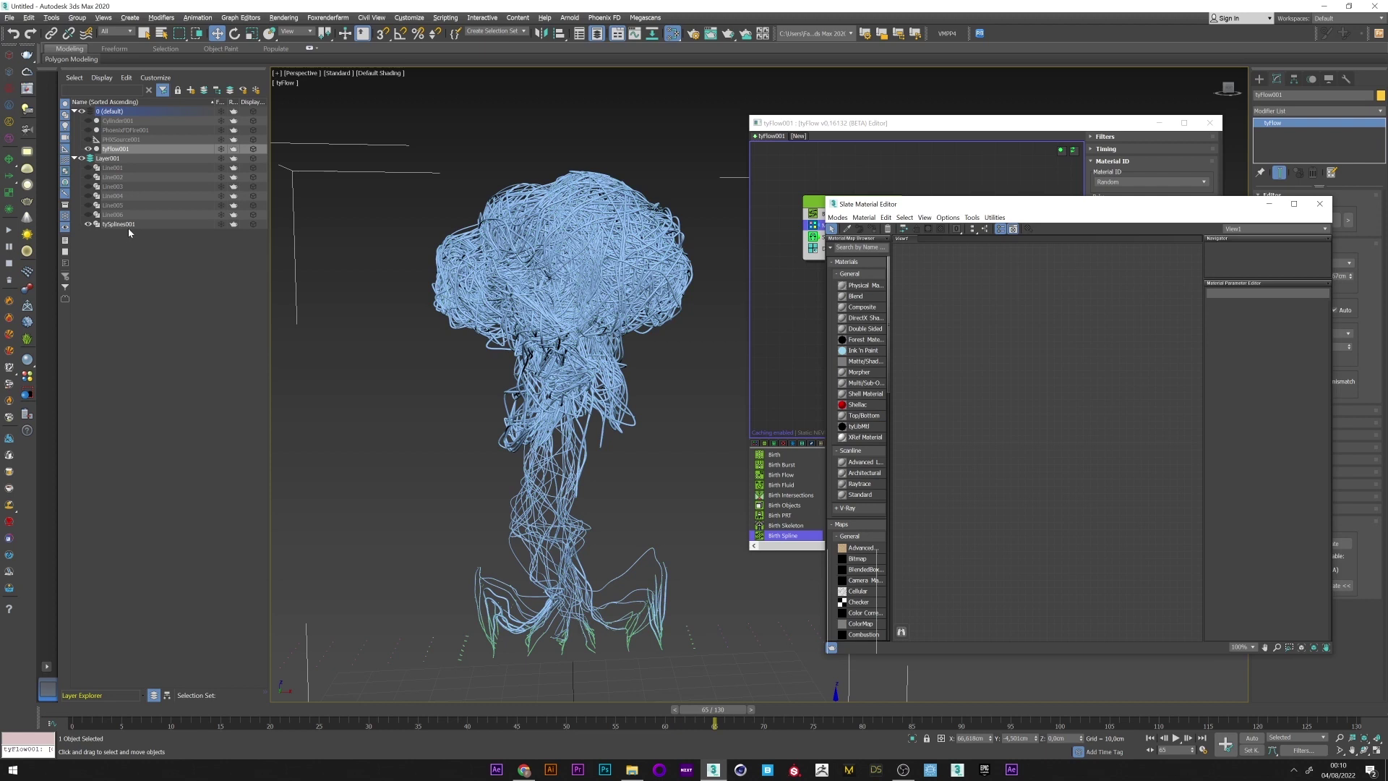
pyautogui.rightClick(952, 309)
pyautogui.moveTo(968, 313)
pyautogui.moveTo(1077, 314)
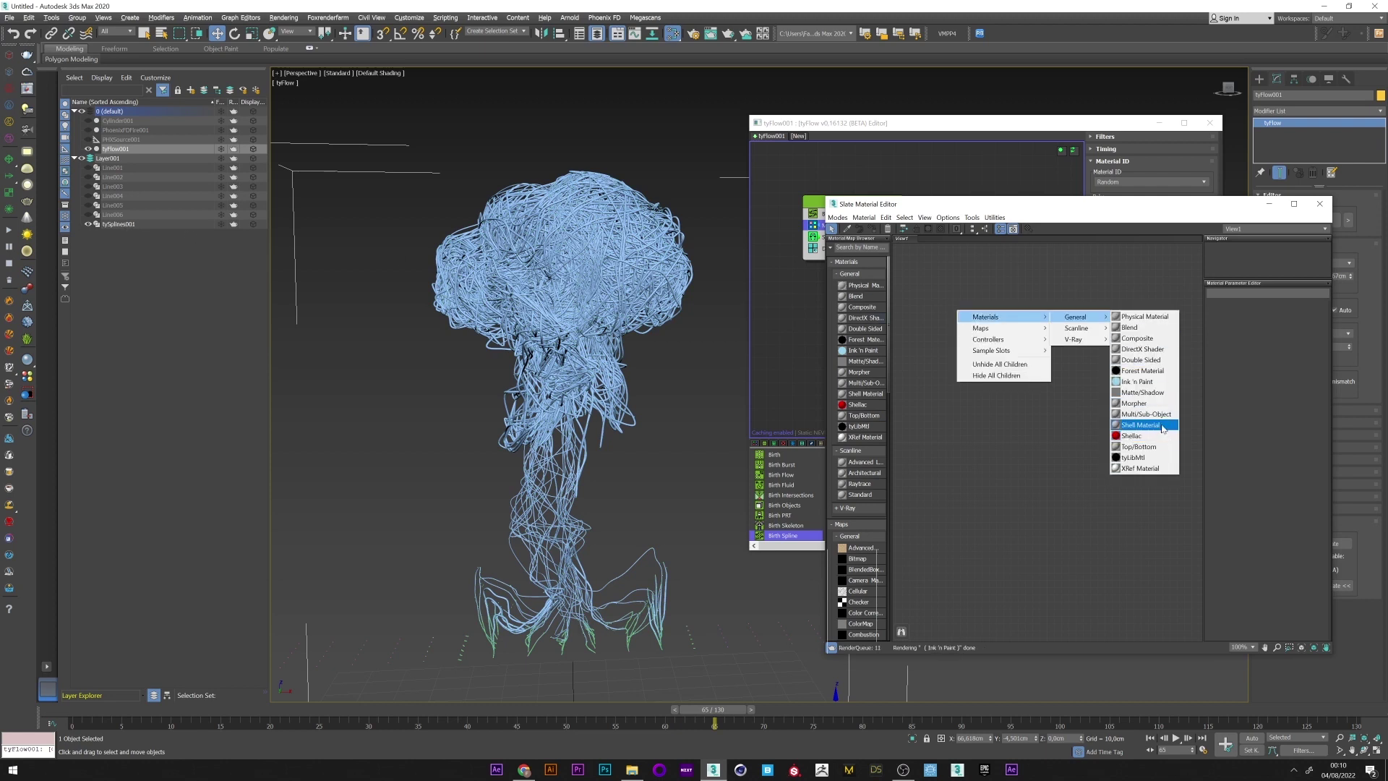
pyautogui.click(1131, 413)
pyautogui.moveTo(959, 306); pyautogui.dragTo(1039, 328)
pyautogui.scroll(1, 983, 329)
# - Add a Standard material, wire it into the first Multi/Sub-Object slot, and make its ambient and diffuse colours red
pyautogui.rightClick(942, 337)
pyautogui.moveTo(989, 346)
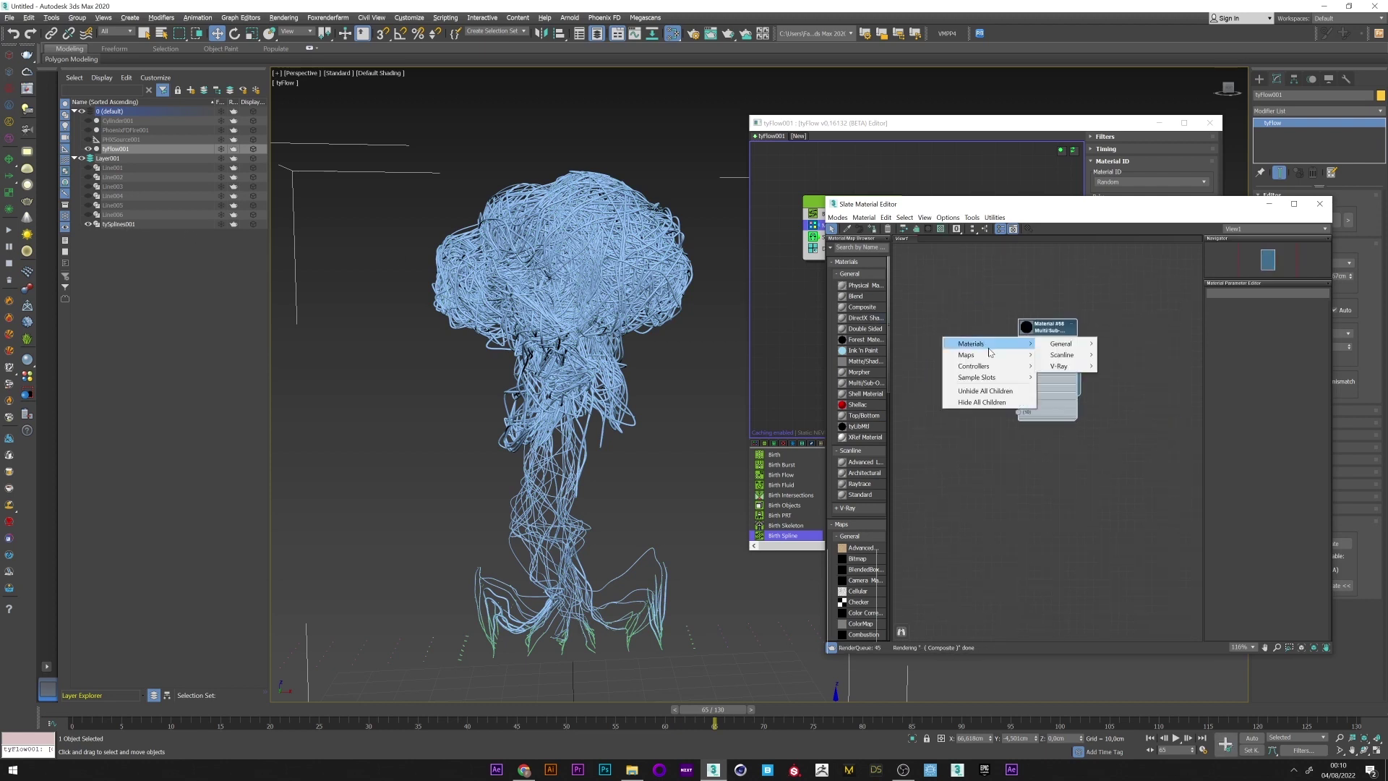
pyautogui.moveTo(1061, 355)
pyautogui.click(1142, 385)
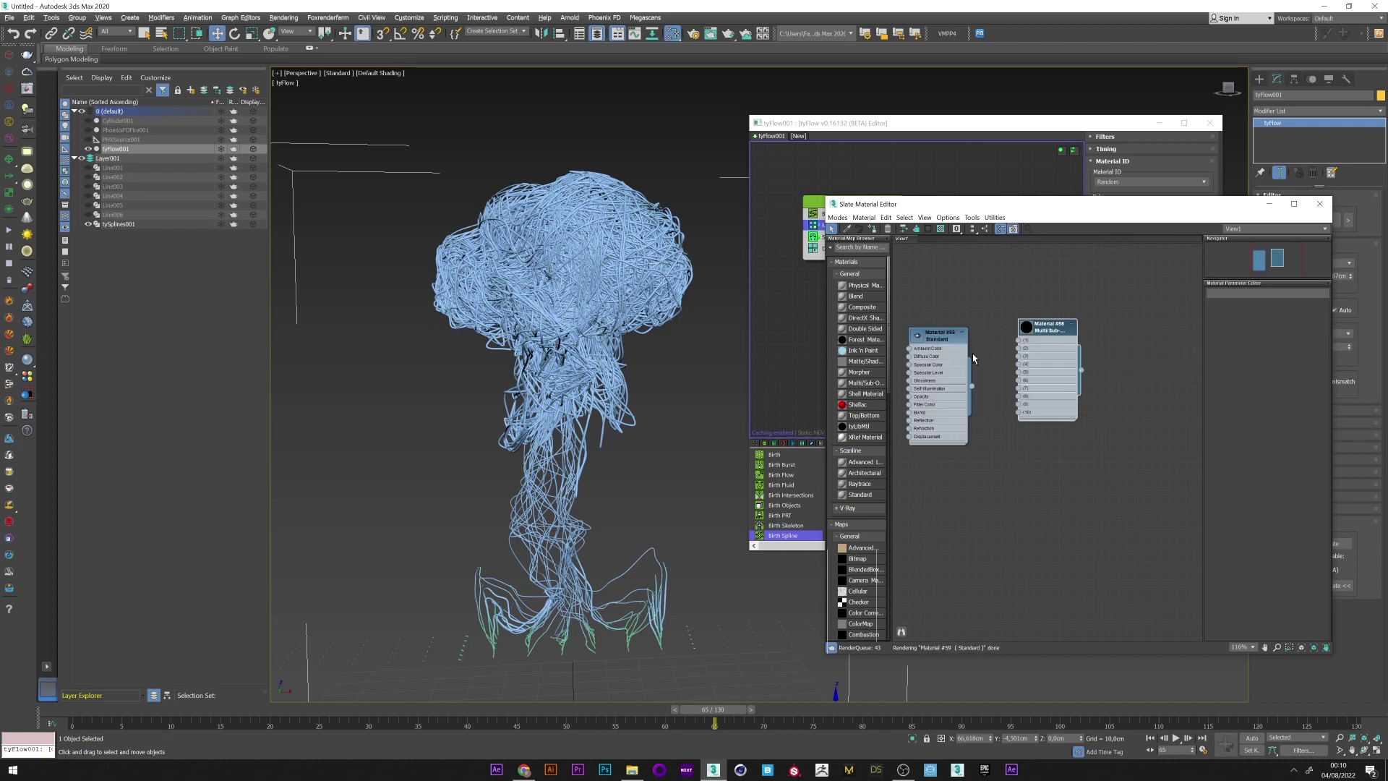
pyautogui.moveTo(967, 334); pyautogui.dragTo(995, 340, button='middle')
pyautogui.scroll(1, 995, 340)
pyautogui.click(1003, 339)
pyautogui.moveTo(994, 344); pyautogui.dragTo(974, 344)
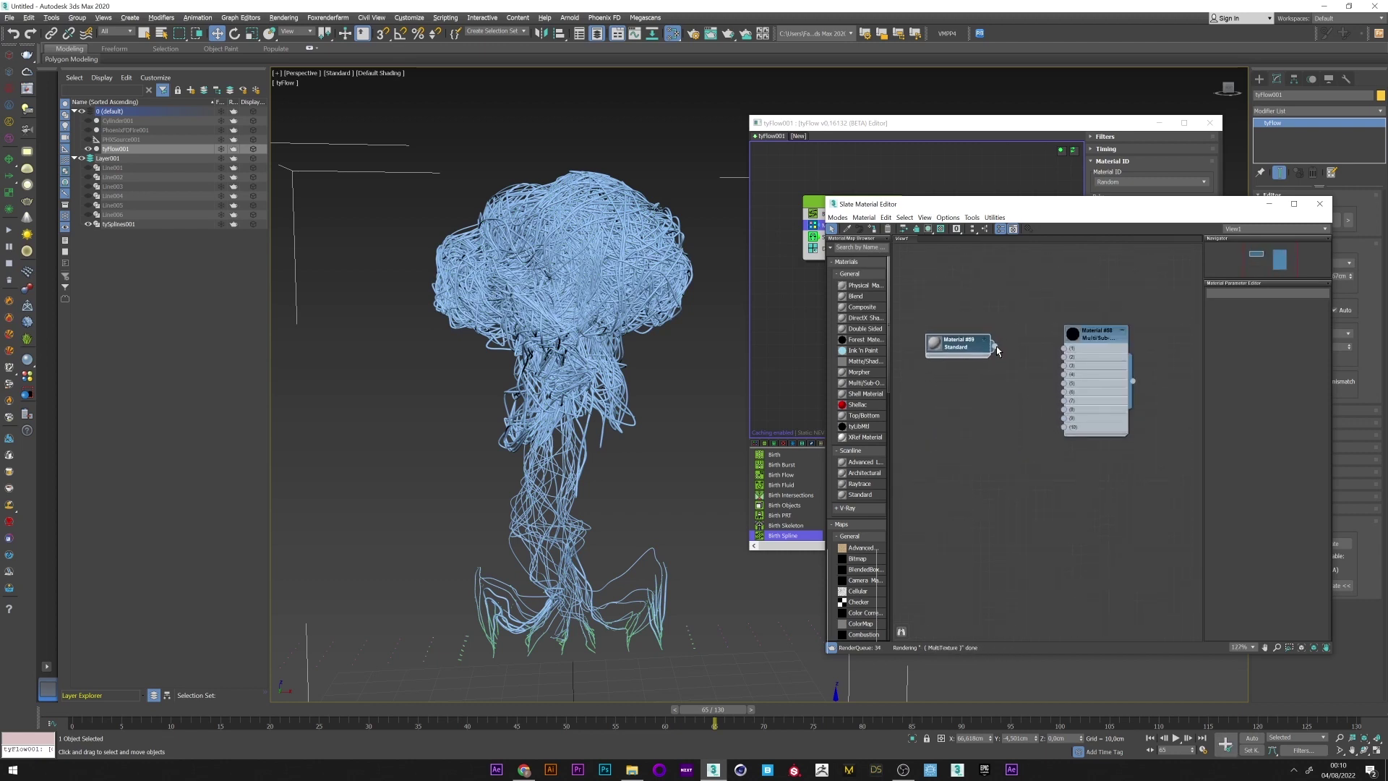
pyautogui.doubleClick(966, 347)
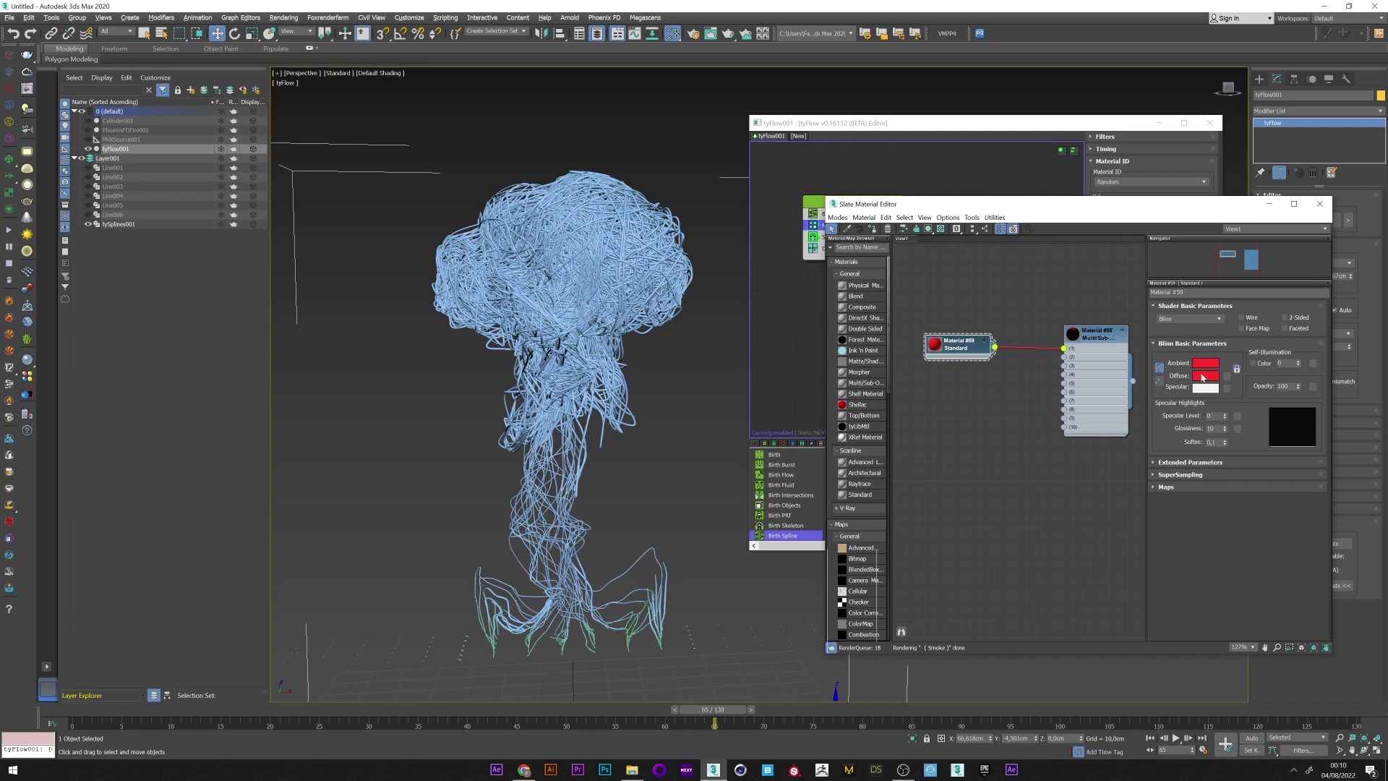
# - Clone the red Standard material twice and colour the upper copy yellow
pyautogui.keyDown('shift'); pyautogui.moveTo(967, 350); pyautogui.dragTo(962, 423); pyautogui.keyUp('shift')
pyautogui.doubleClick(953, 381)
pyautogui.click(1205, 363)
pyautogui.click(346, 70)
pyautogui.click(333, 155)
# - Colour the lower cloned material pale pink and wire the two copies into Multi/Sub-Object slots 2 and 3
pyautogui.doubleClick(961, 422)
pyautogui.click(1205, 363)
pyautogui.click(332, 70)
pyautogui.click(342, 81)
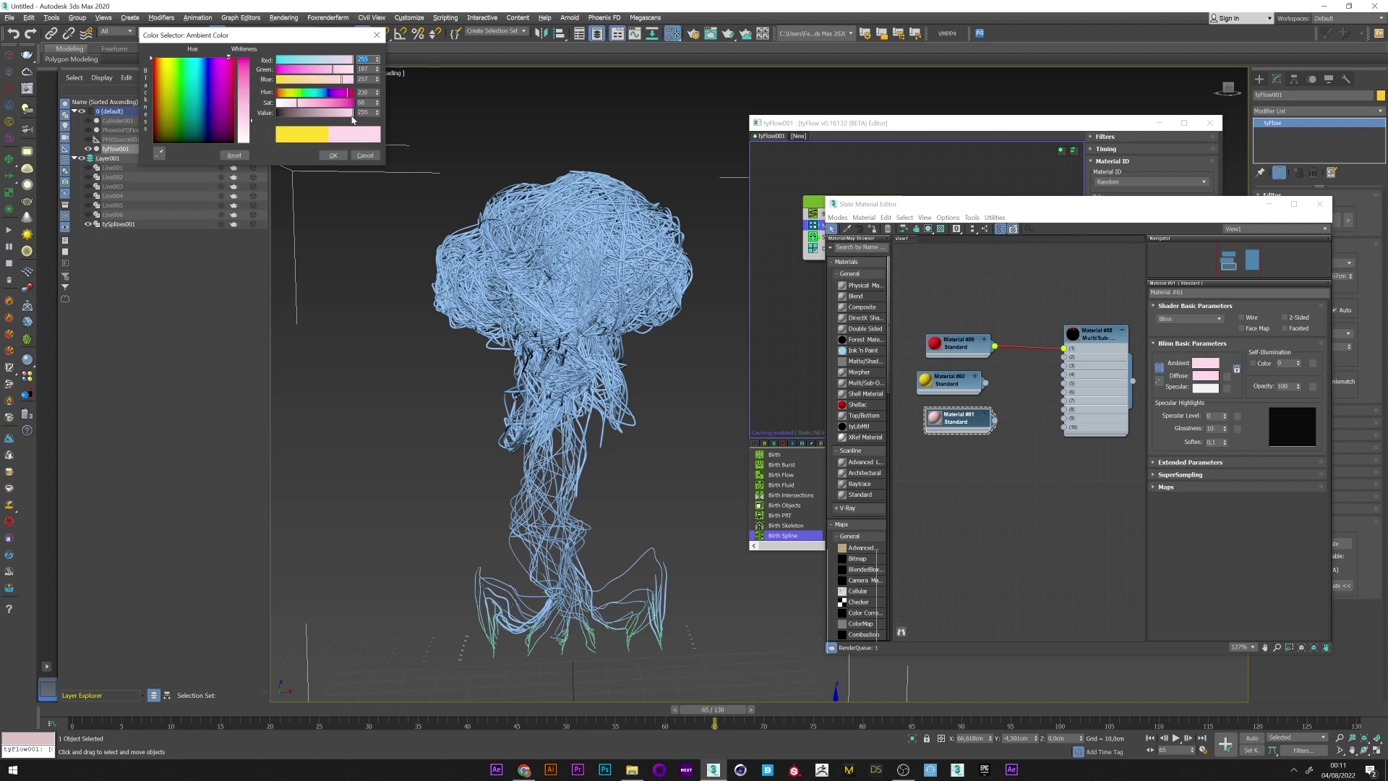
pyautogui.click(334, 155)
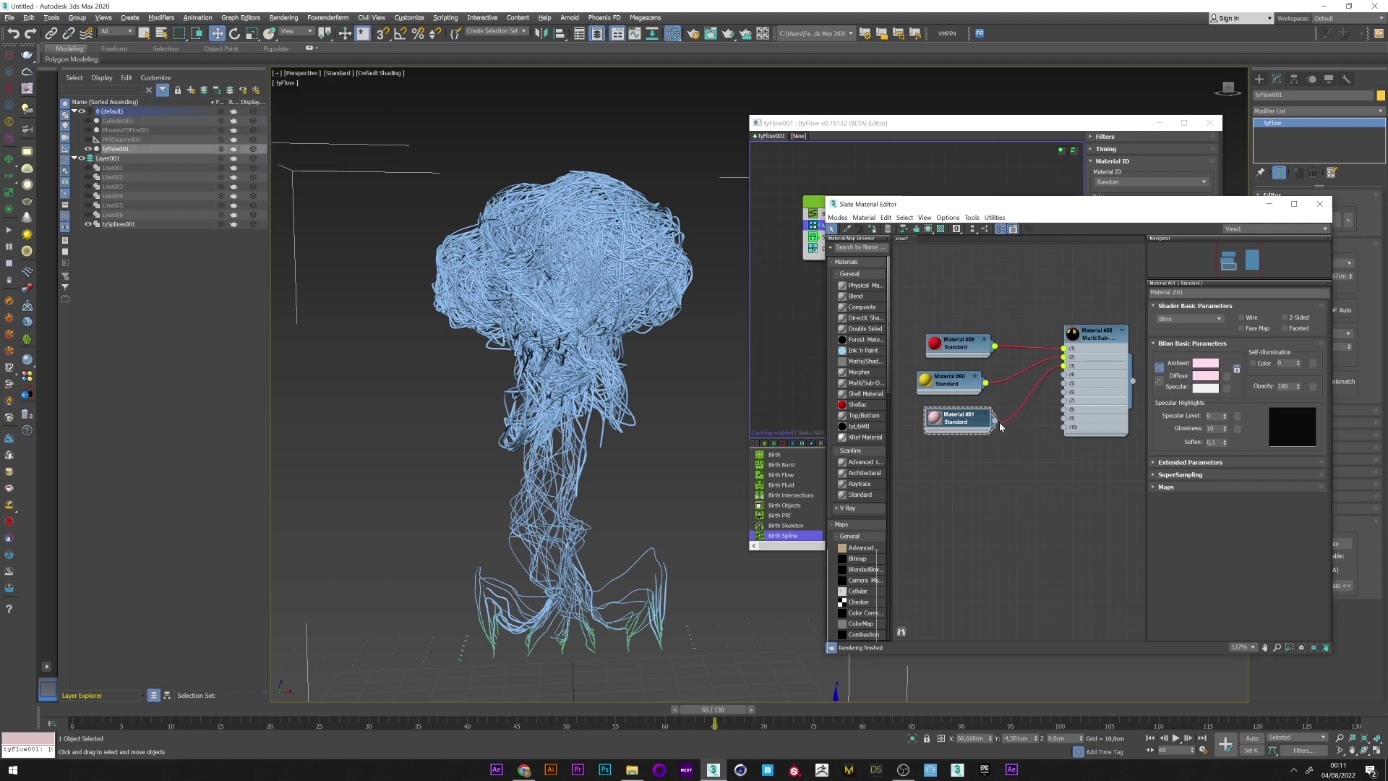
pyautogui.moveTo(1000, 423); pyautogui.dragTo(996, 421)
# - Assign the Multi/Sub-Object material to the tySplines object and inspect the coloured tubes with nothing selected
pyautogui.doubleClick(1097, 337)
pyautogui.click(131, 224)
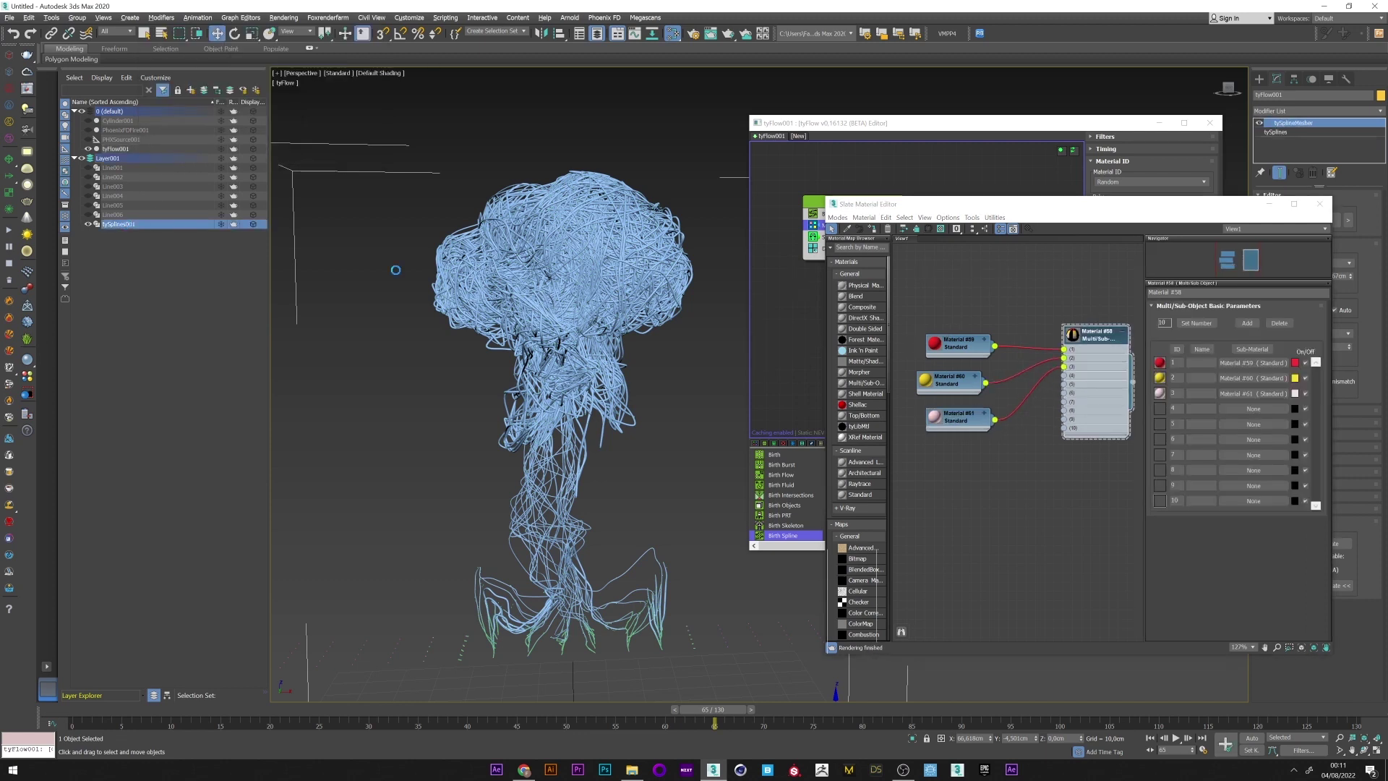
pyautogui.click(873, 229)
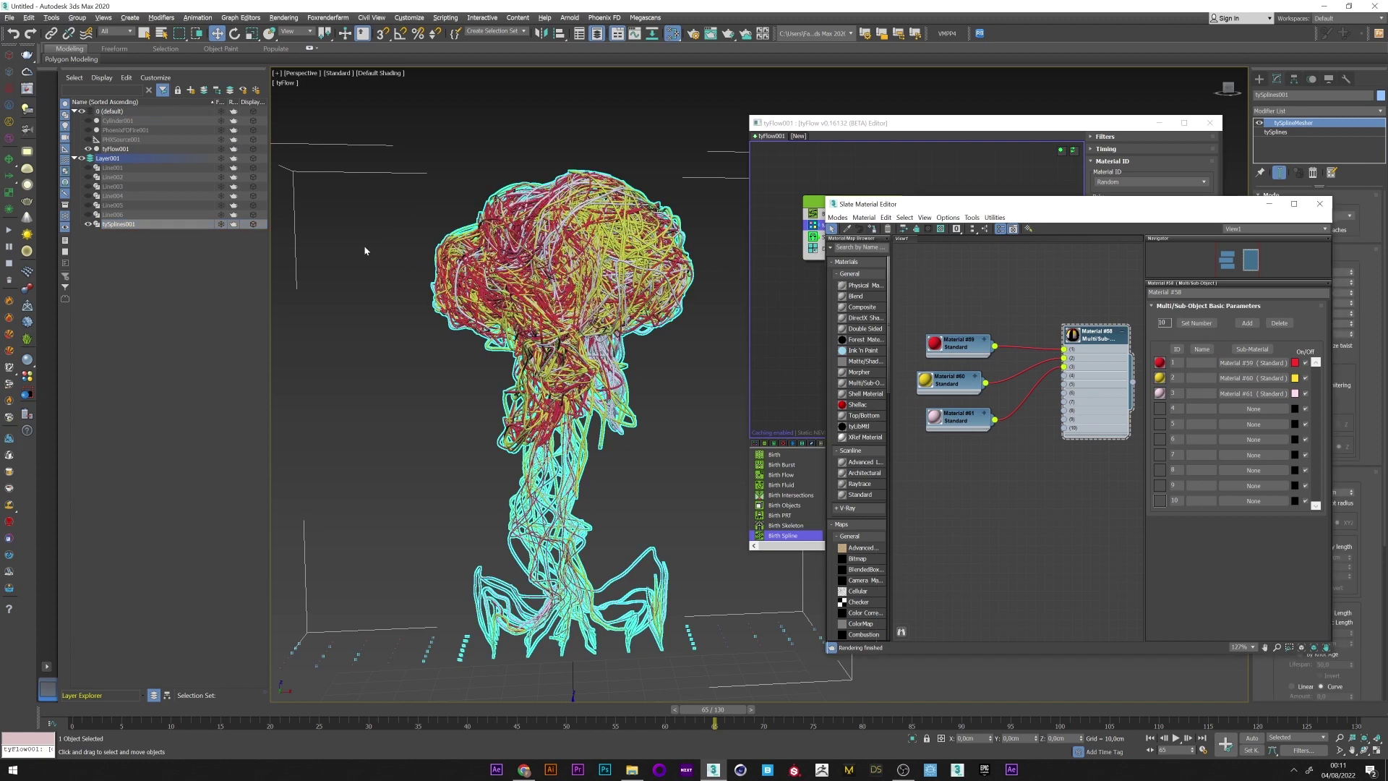
pyautogui.click(364, 216)
pyautogui.moveTo(478, 392); pyautogui.dragTo(452, 377, button='middle')
pyautogui.scroll(-1, 447, 370)
pyautogui.scroll(2, 453, 381)
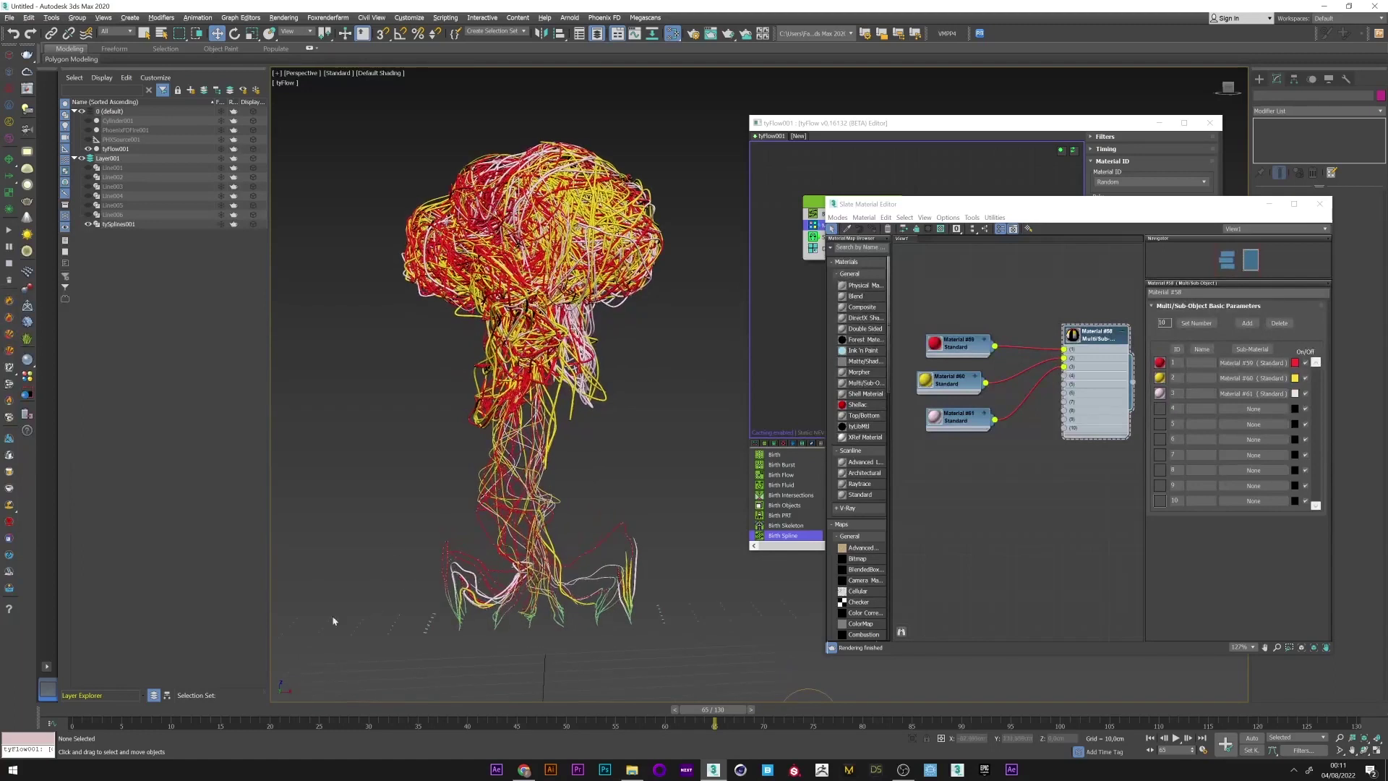
# - Scrub through the timeline to examine how the coloured tubes grow, and check the spline mesher settings on the tySplines object
pyautogui.moveTo(83, 715); pyautogui.dragTo(614, 722)
pyautogui.click(73, 715)
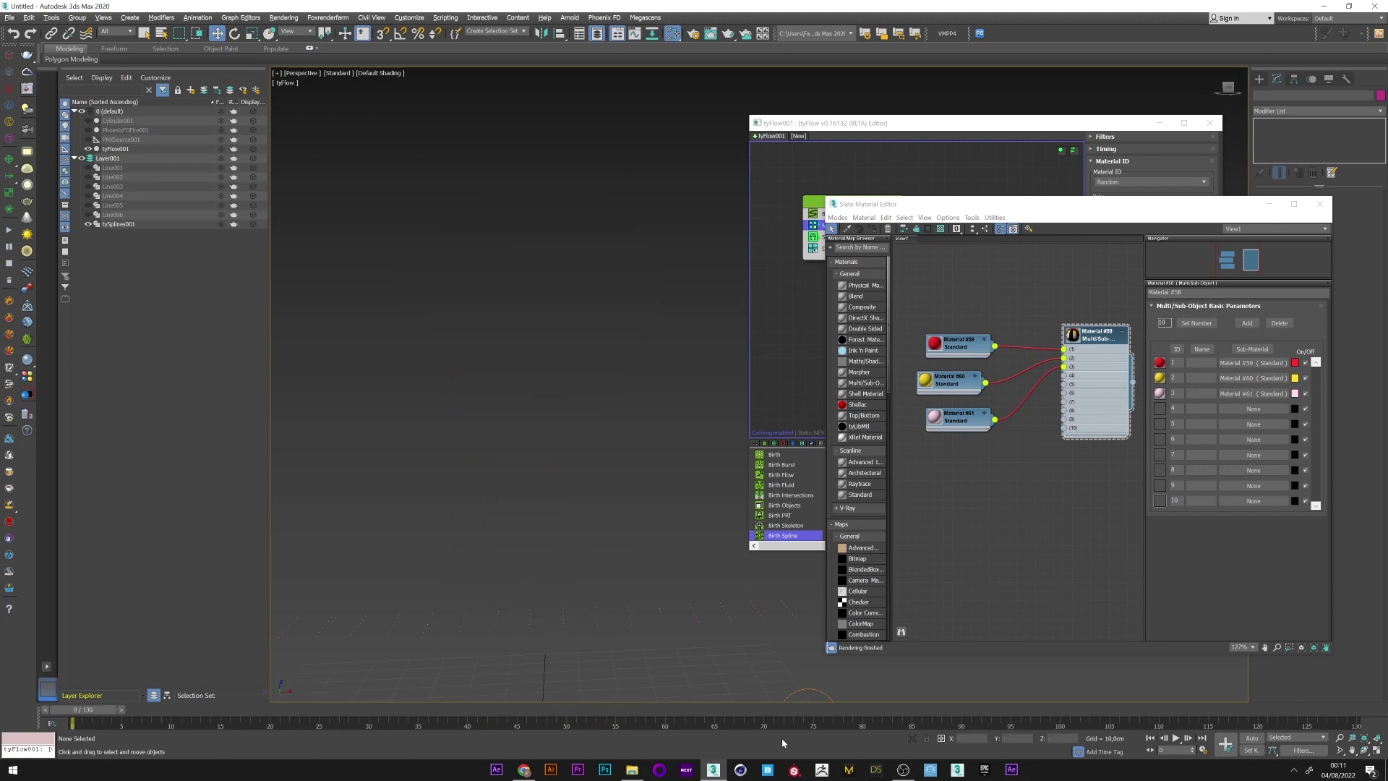
pyautogui.click(928, 717)
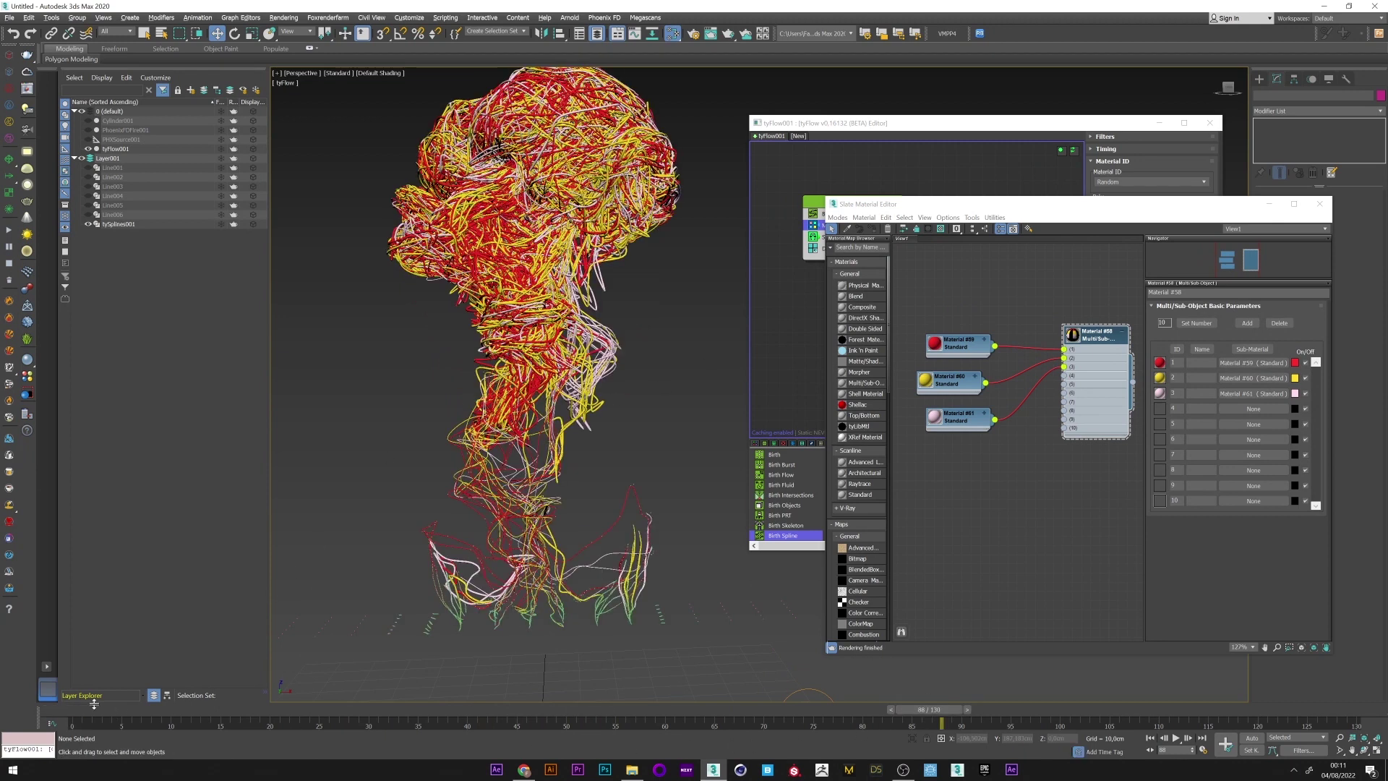
pyautogui.moveTo(94, 705); pyautogui.dragTo(675, 709)
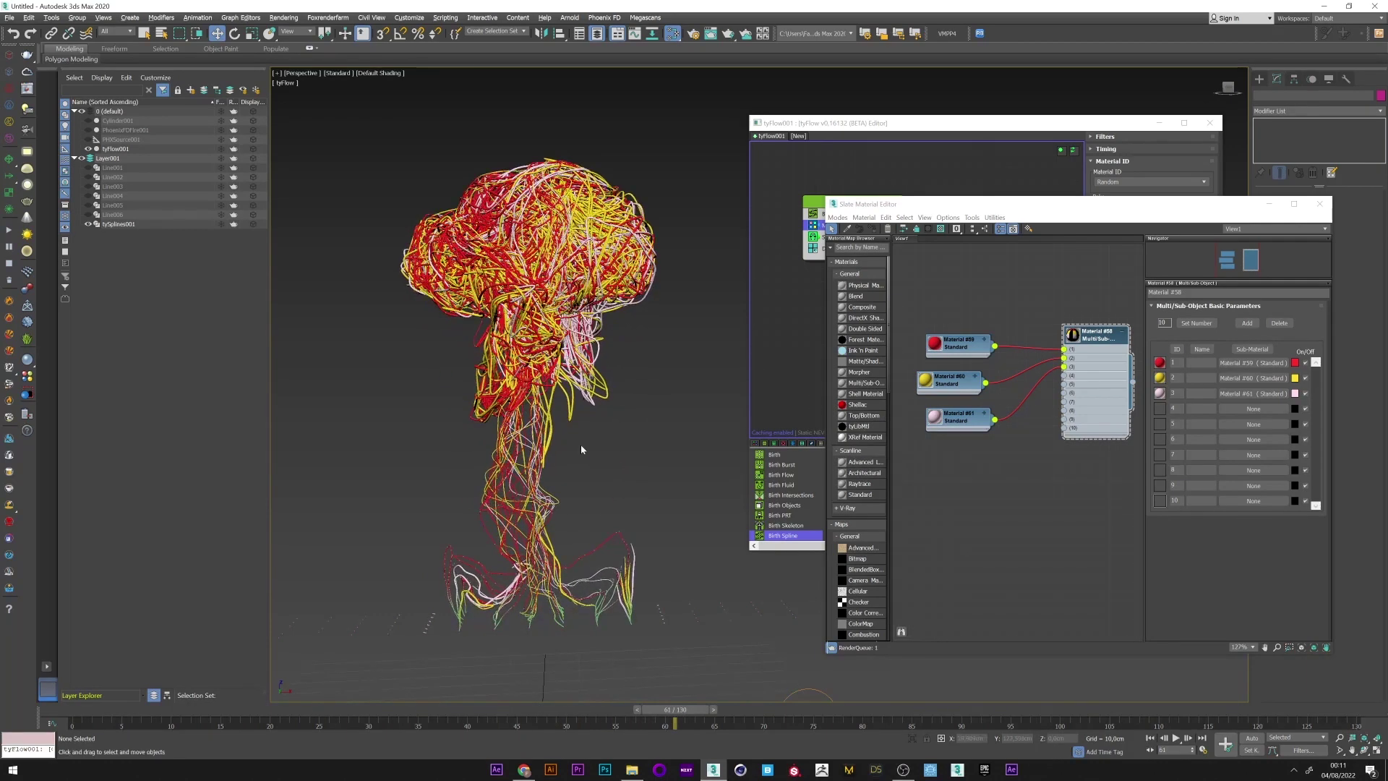
pyautogui.moveTo(479, 346)
pyautogui.keyDown('alt'); pyautogui.mouseDown(button='middle')
pyautogui.moveTo(506, 335)
pyautogui.moveTo(491, 342)
pyautogui.mouseUp(button='middle'); pyautogui.keyUp('alt')
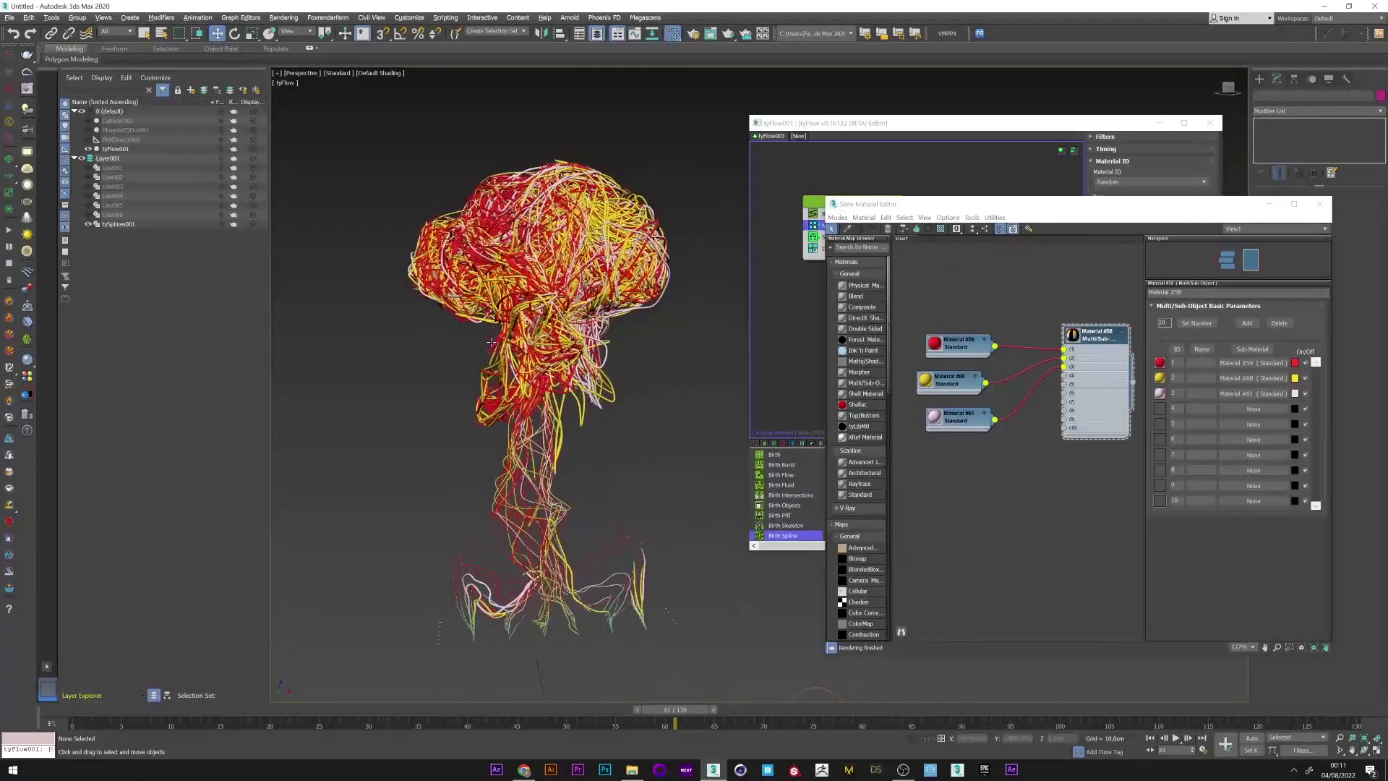
pyautogui.click(119, 224)
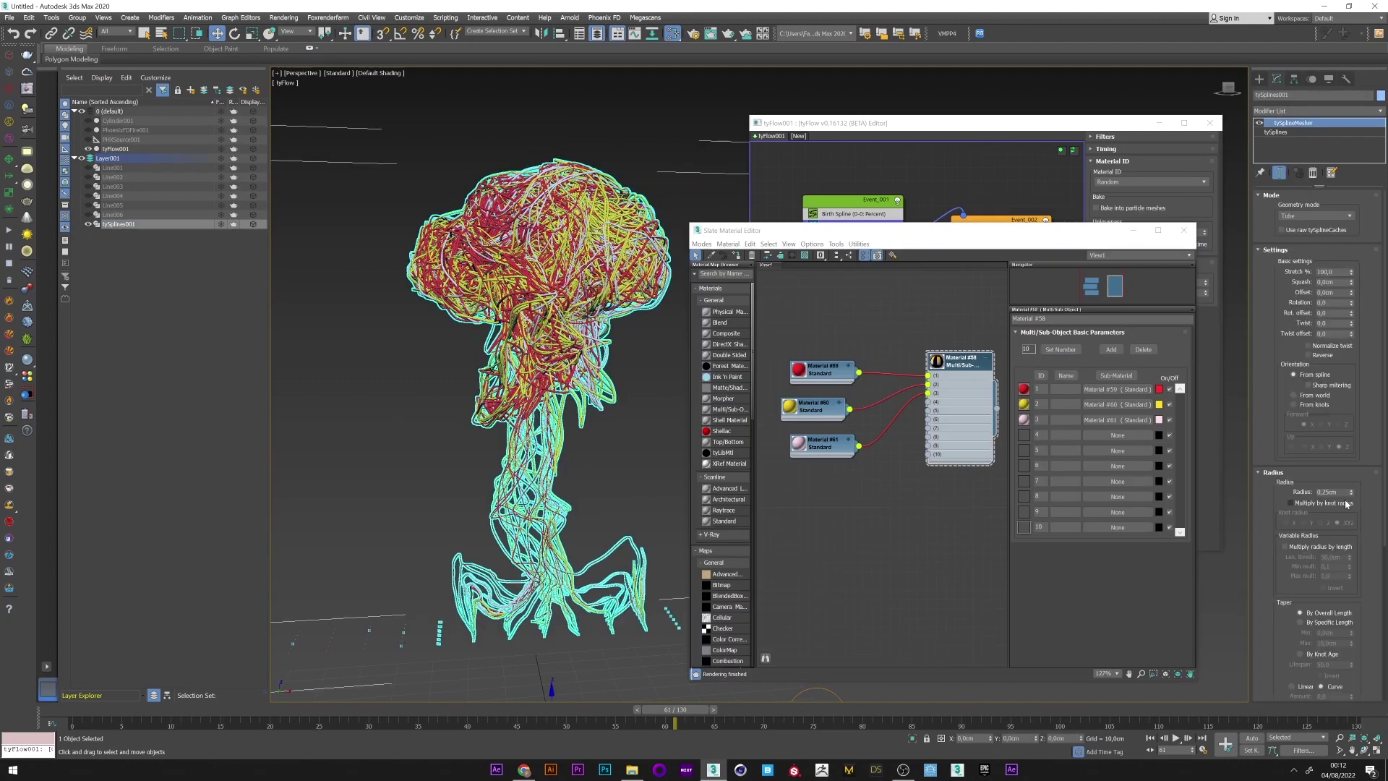
pyautogui.click(394, 367)
# - Show the Phoenix smoke over the tubes for comparison, inspect tyFlow's Fluid Force operator, and hide the smoke again
pyautogui.click(108, 149)
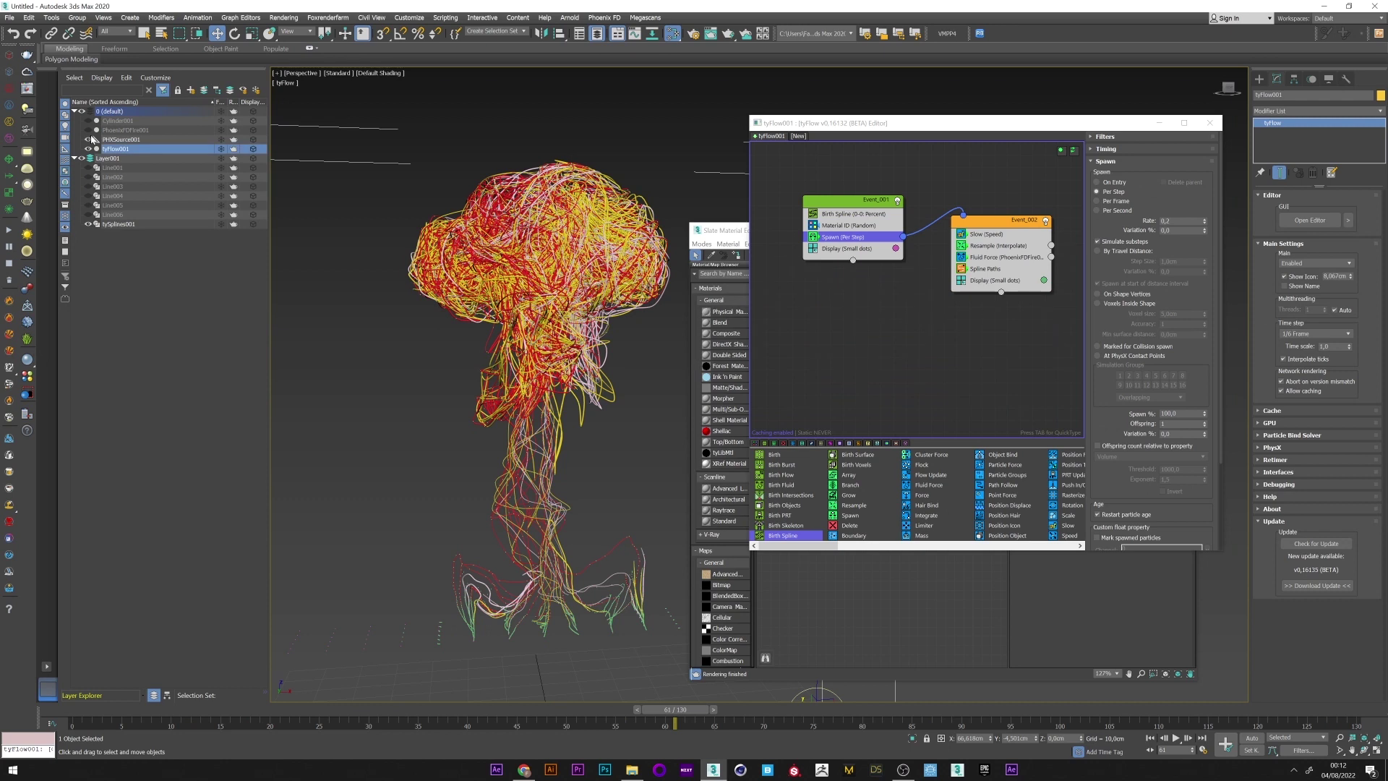
pyautogui.click(89, 131)
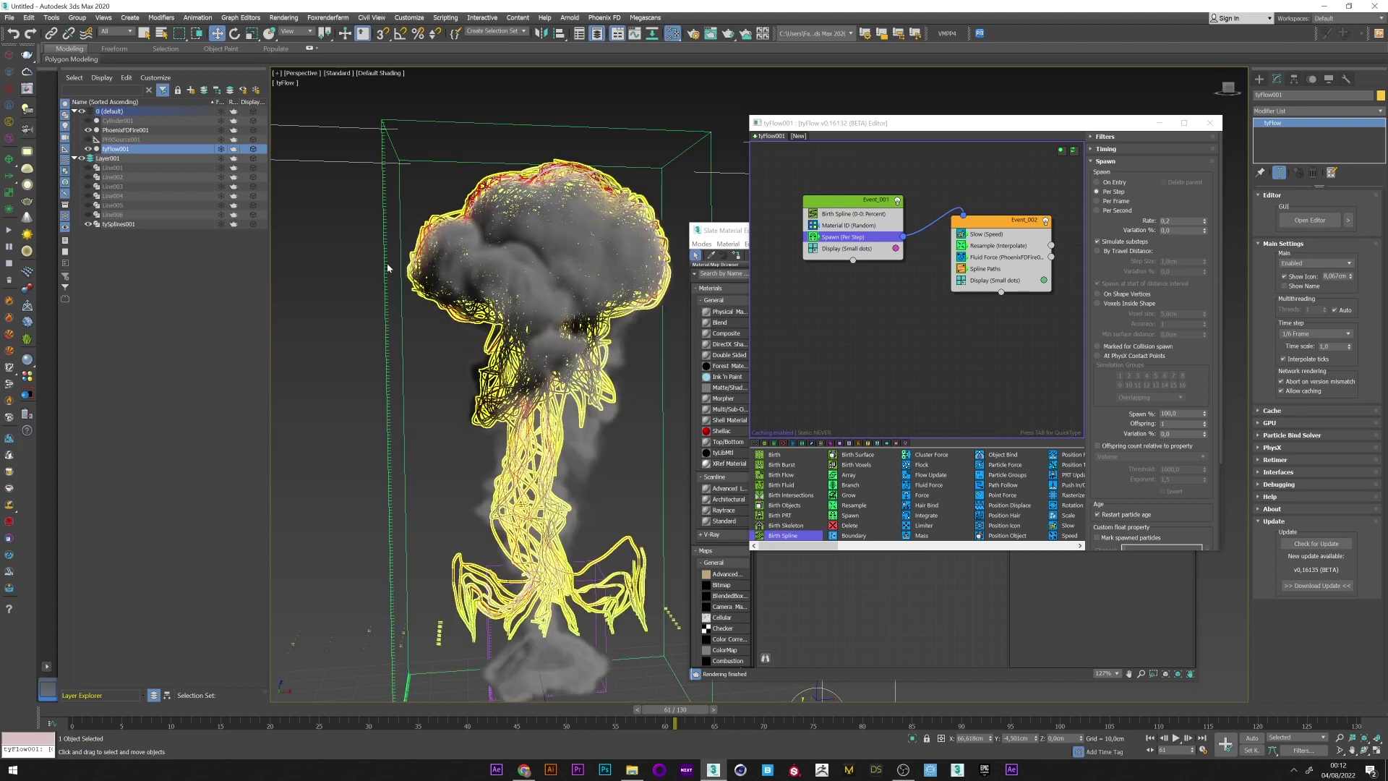
pyautogui.click(992, 258)
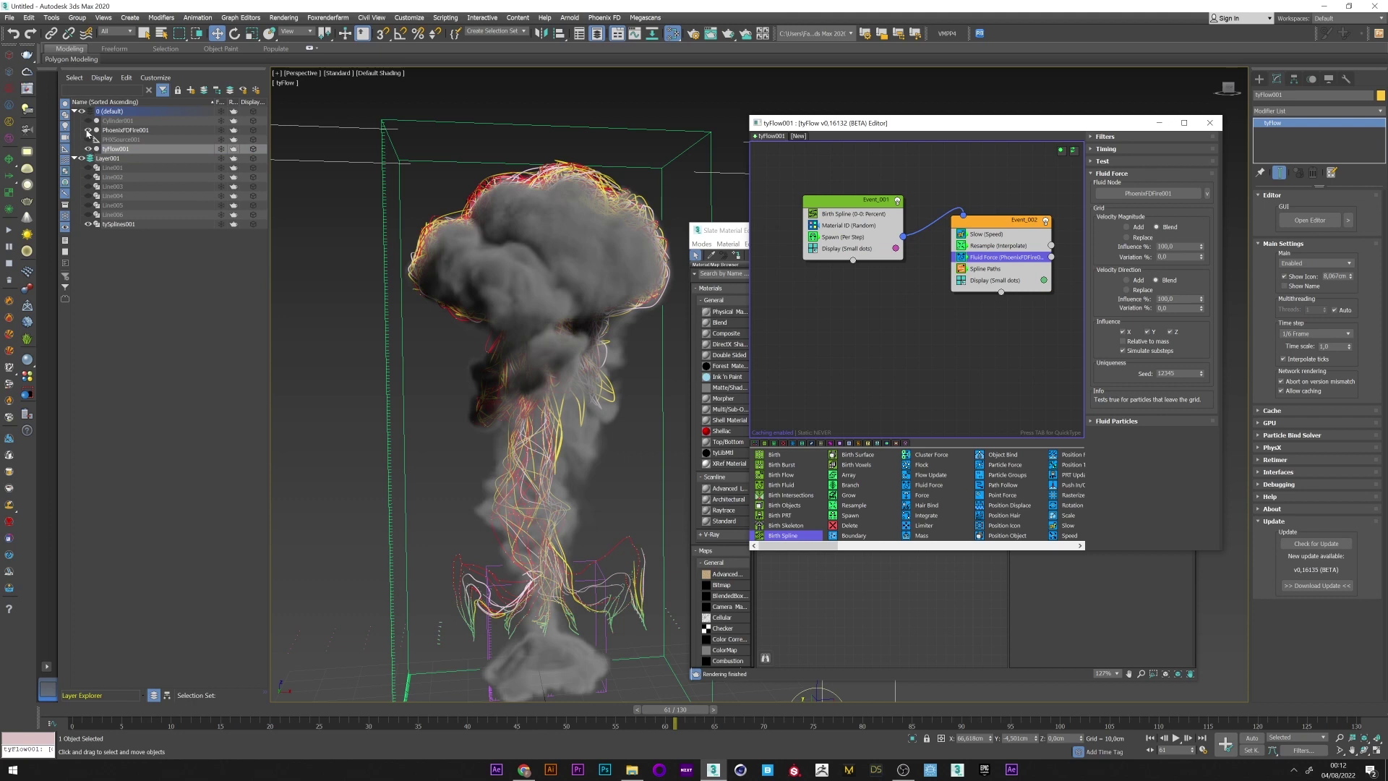
pyautogui.click(89, 130)
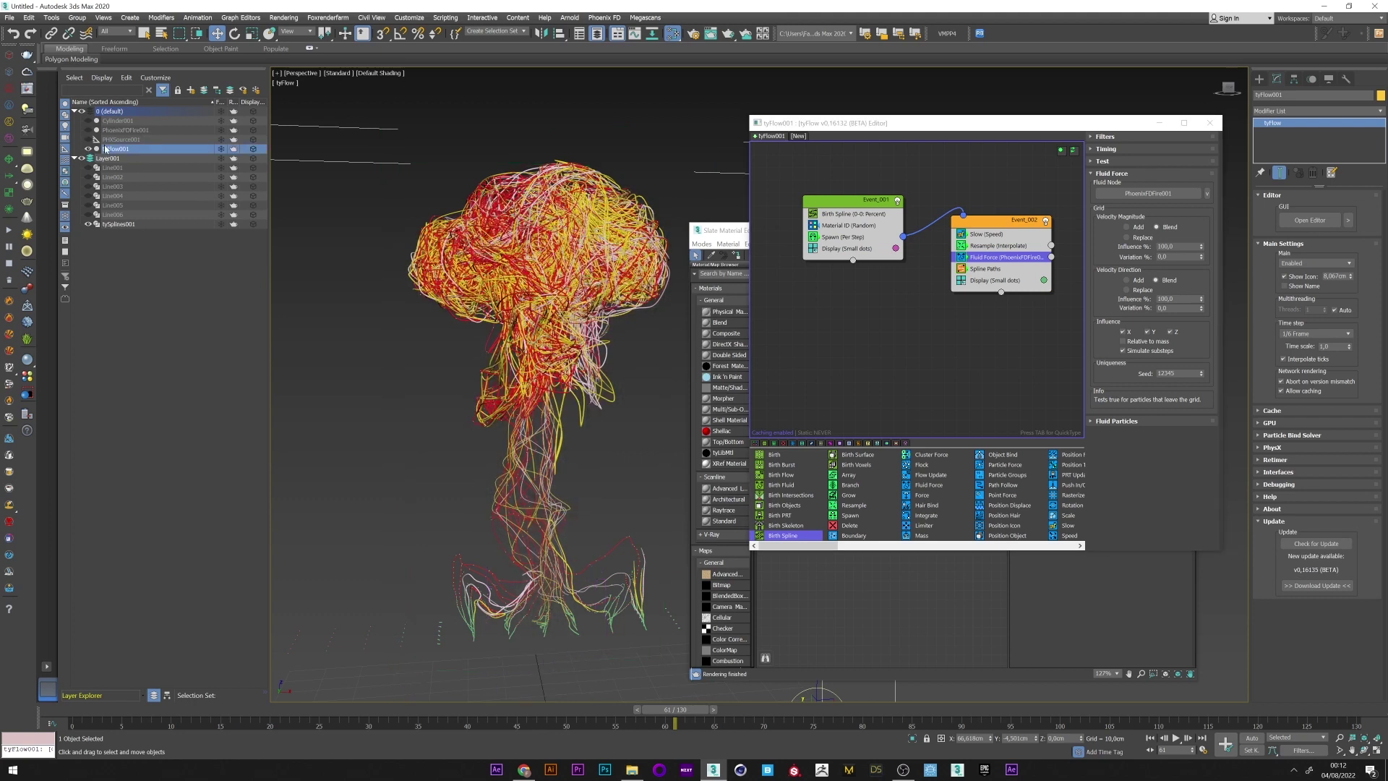
# - Set the tyFlow time step to 1/4 Frame and the Birth Spline percent to 9, and play through the updated simulation
pyautogui.click(1304, 334)
pyautogui.click(1295, 355)
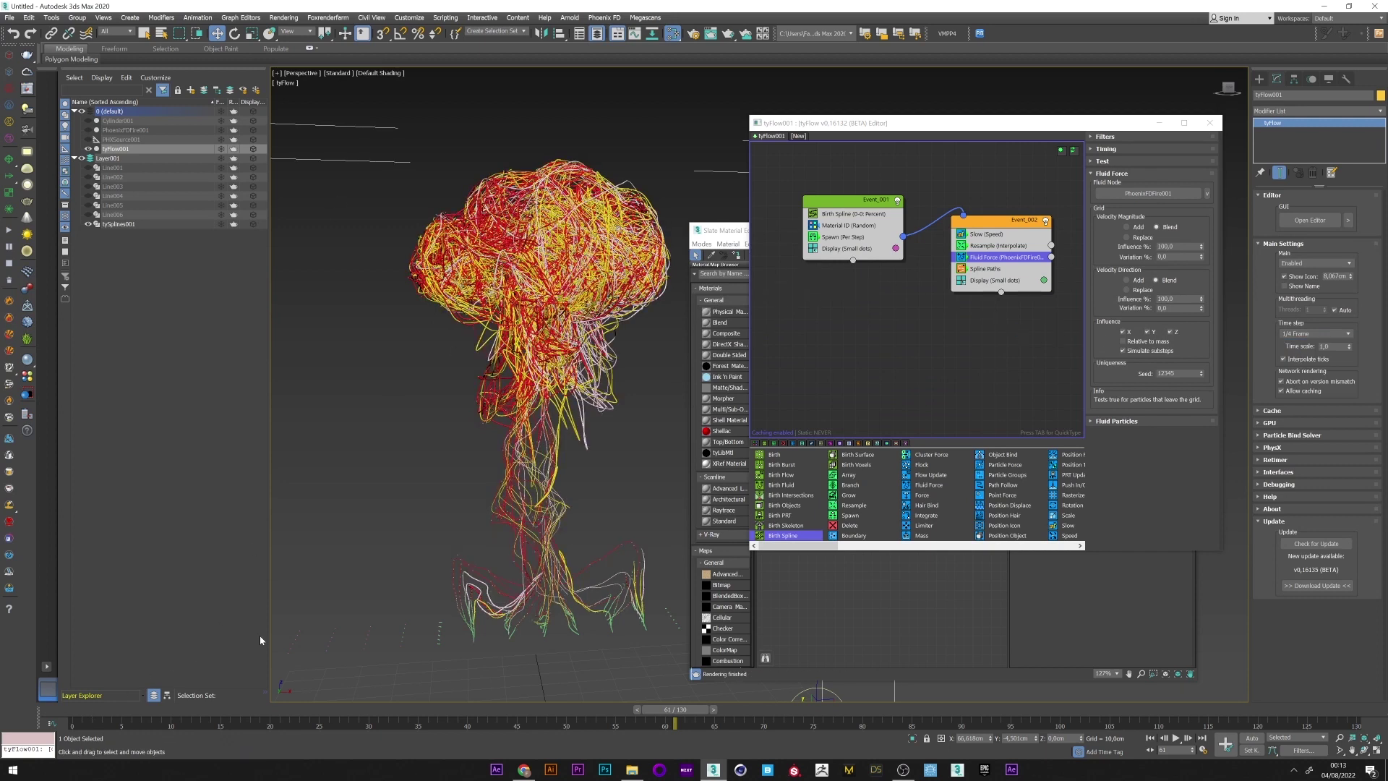
pyautogui.click(843, 215)
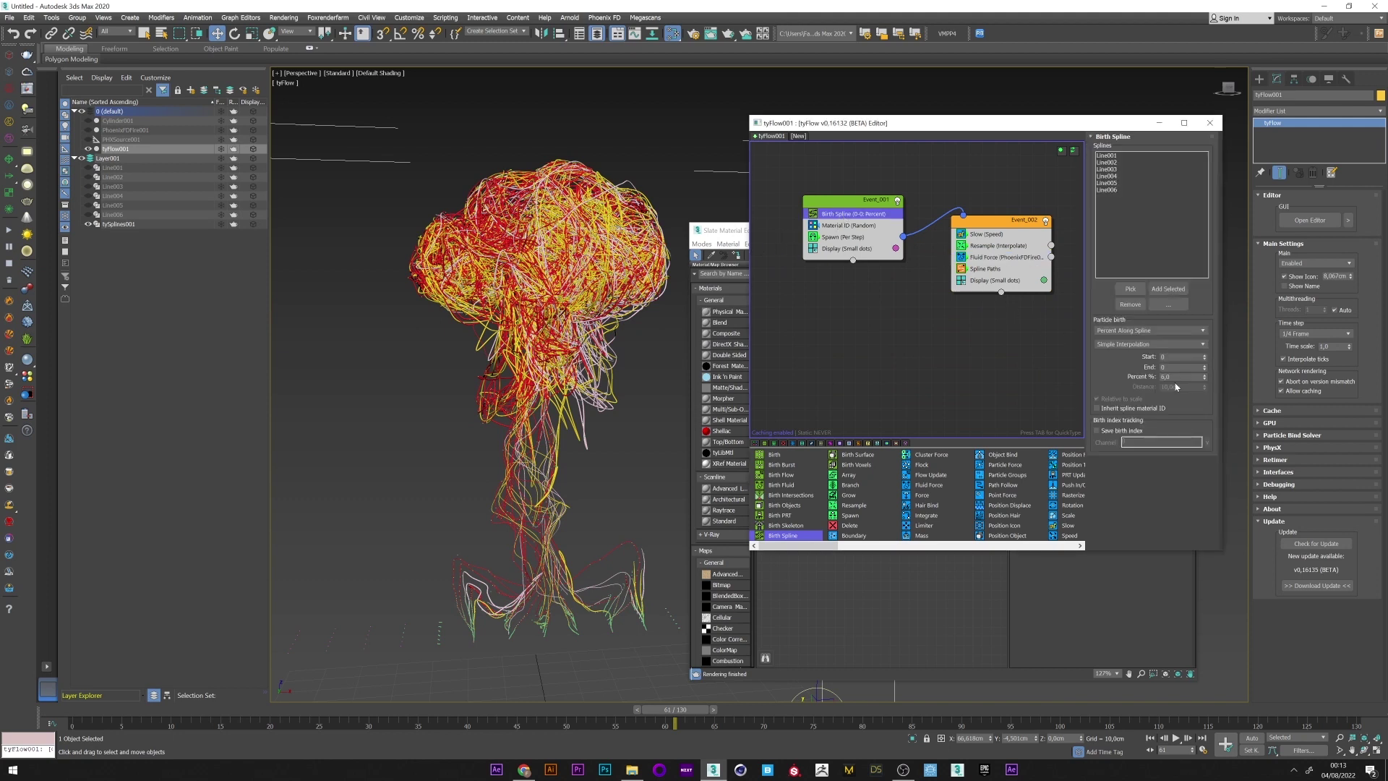
pyautogui.write('9')
pyautogui.press('Return')
pyautogui.moveTo(76, 718); pyautogui.dragTo(740, 696)
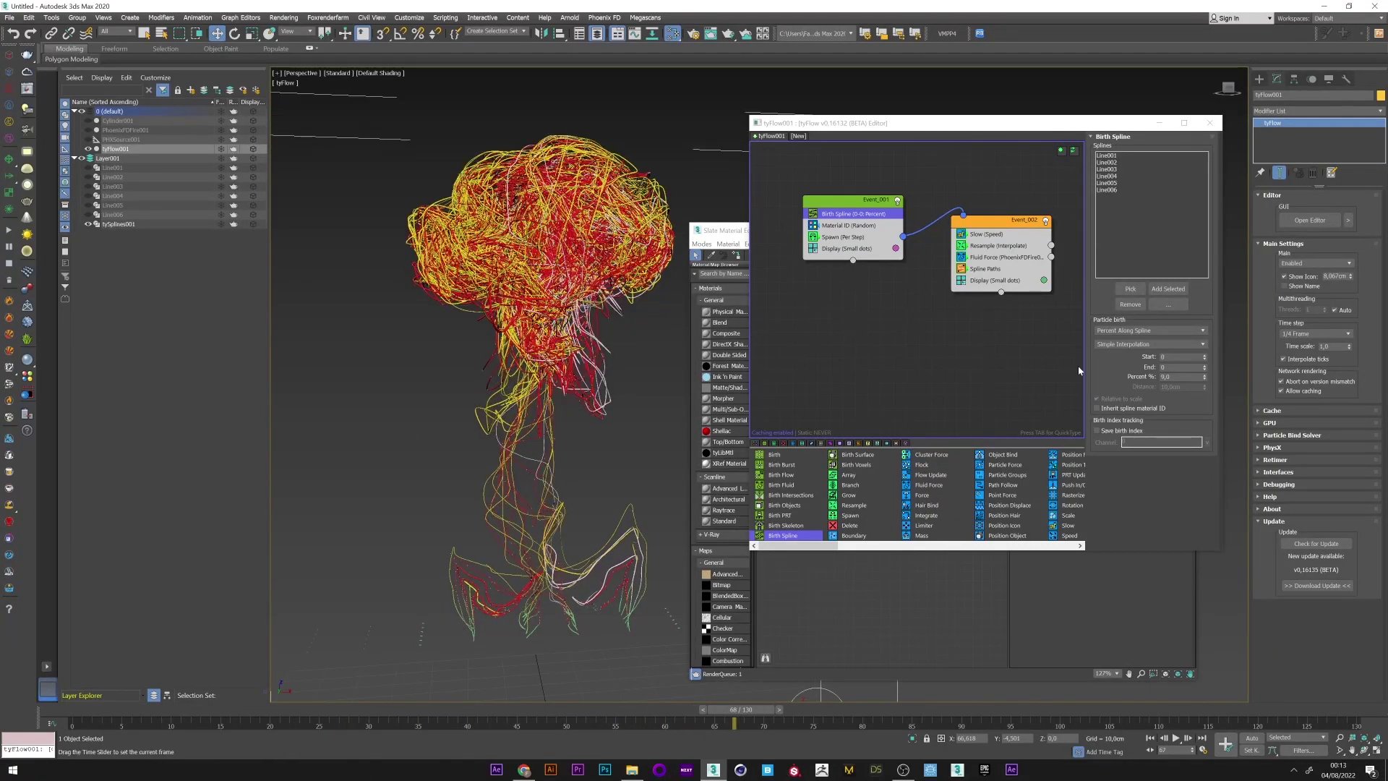
# - Set the tube radius of the tySplines object's mesher to 0,25 cm and clear the selection
pyautogui.click(119, 225)
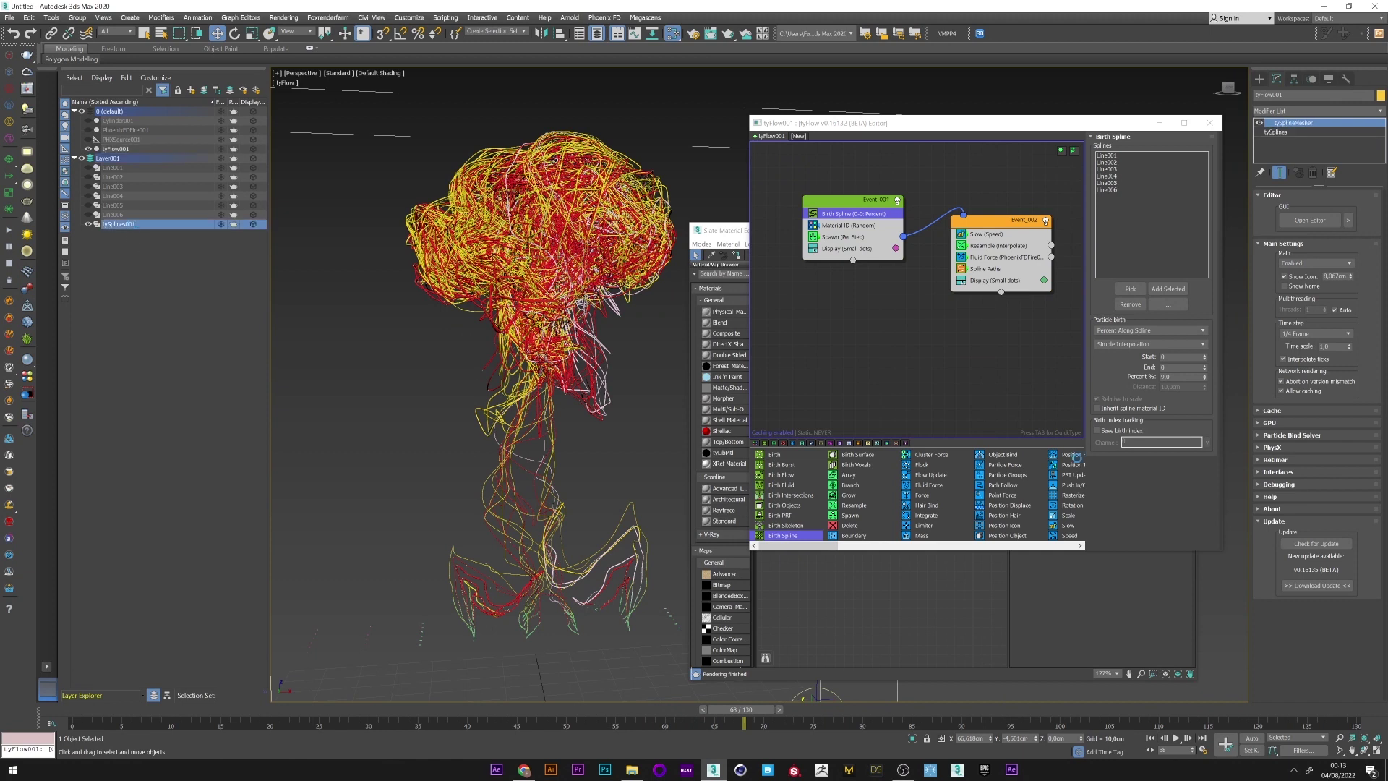
pyautogui.write('0,25')
pyautogui.press('Return')
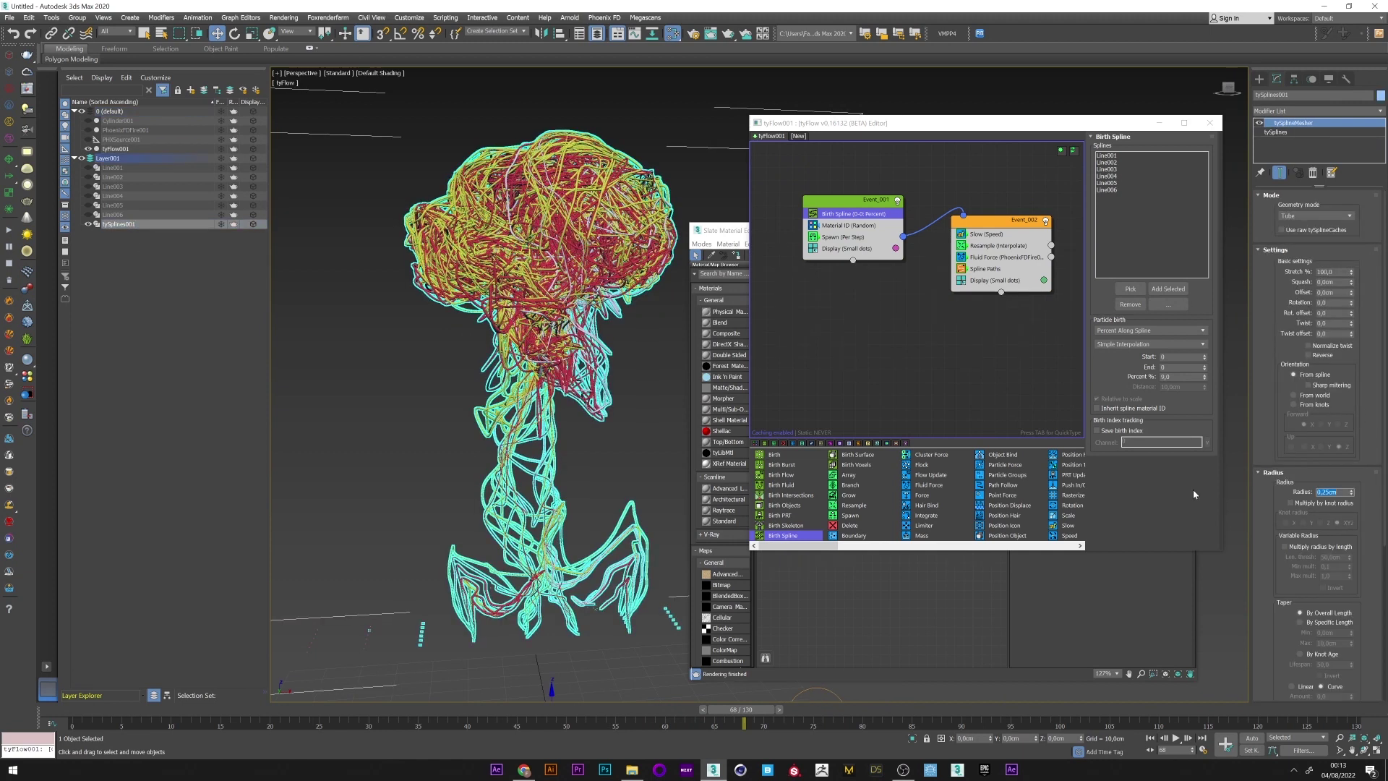
pyautogui.click(416, 423)
# - Scrub through the timeline to examine the finer tube simulation, and check the Resample operator's interpolation settings in Event_002
pyautogui.moveTo(163, 711); pyautogui.dragTo(754, 717)
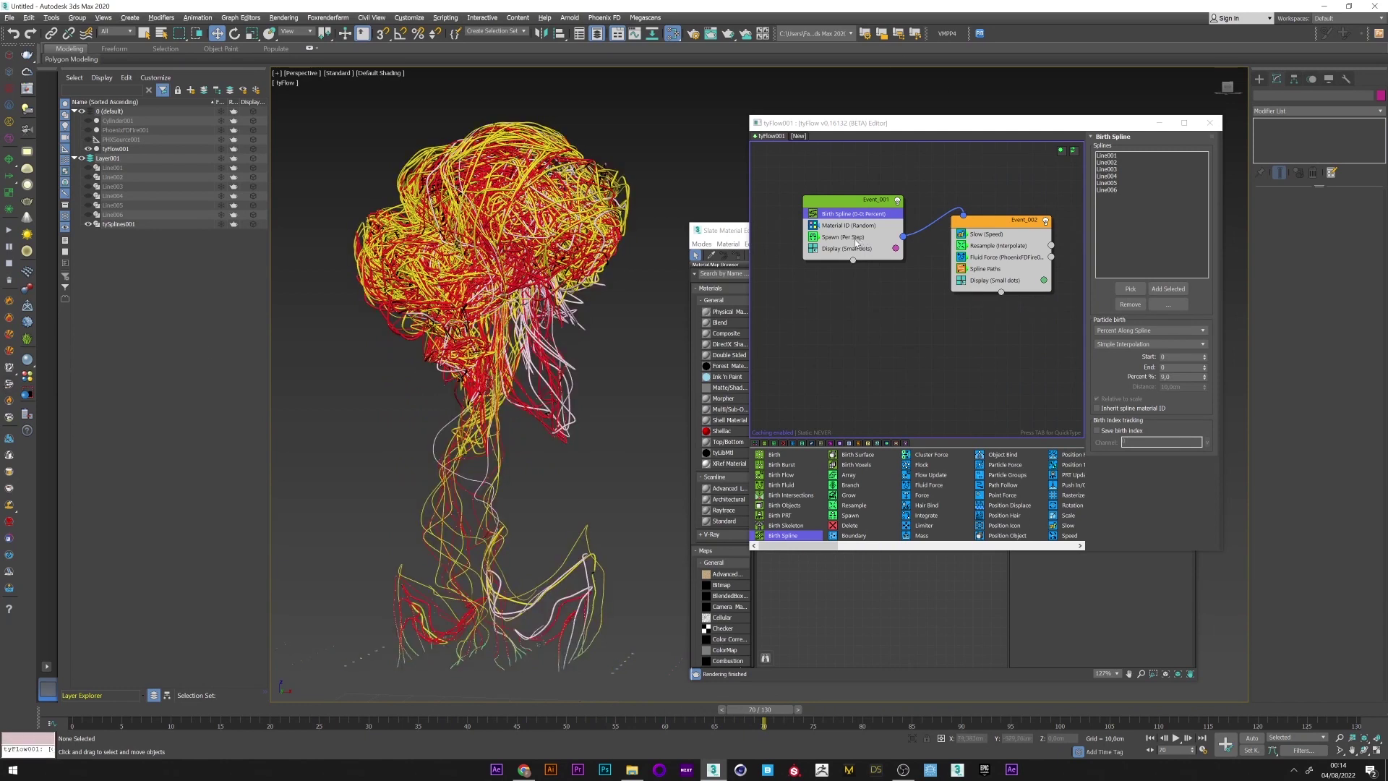
pyautogui.moveTo(101, 715); pyautogui.dragTo(755, 699)
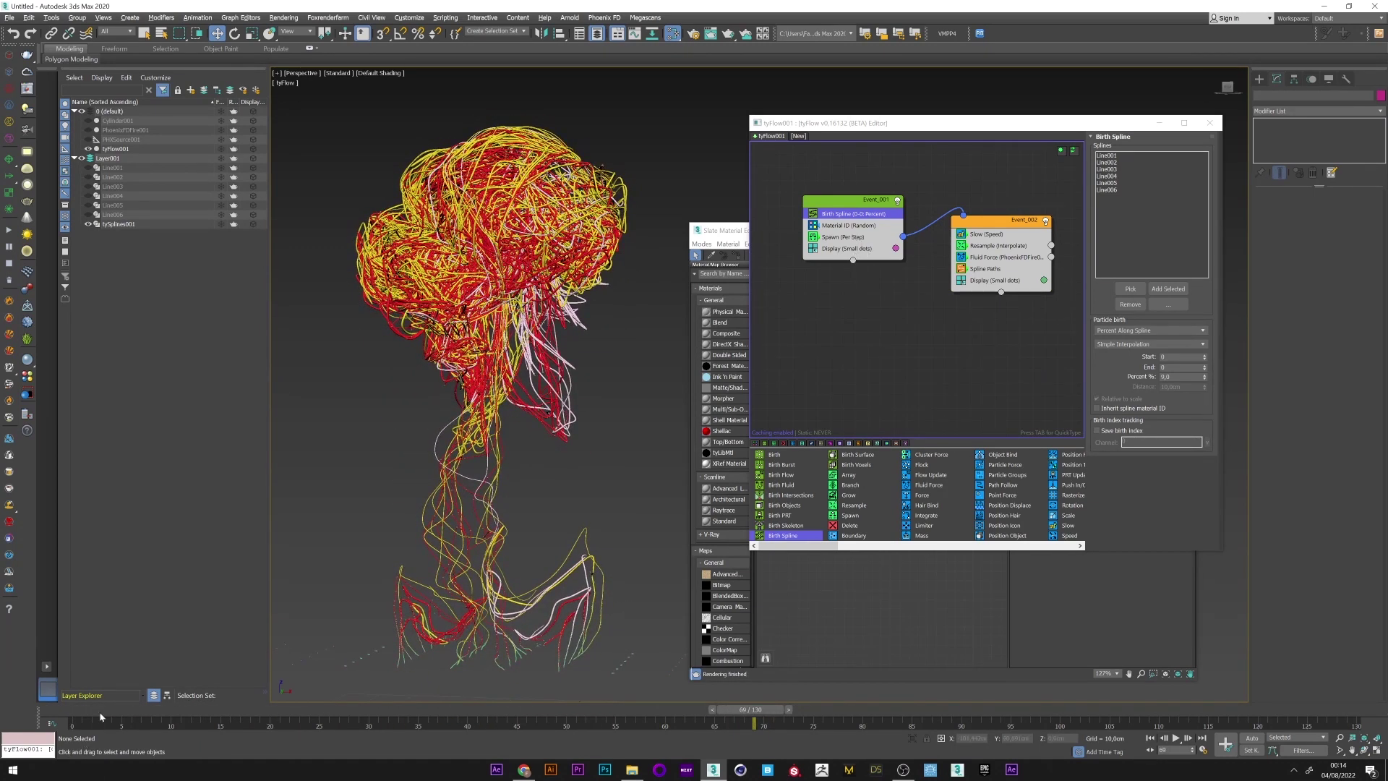
pyautogui.click(977, 246)
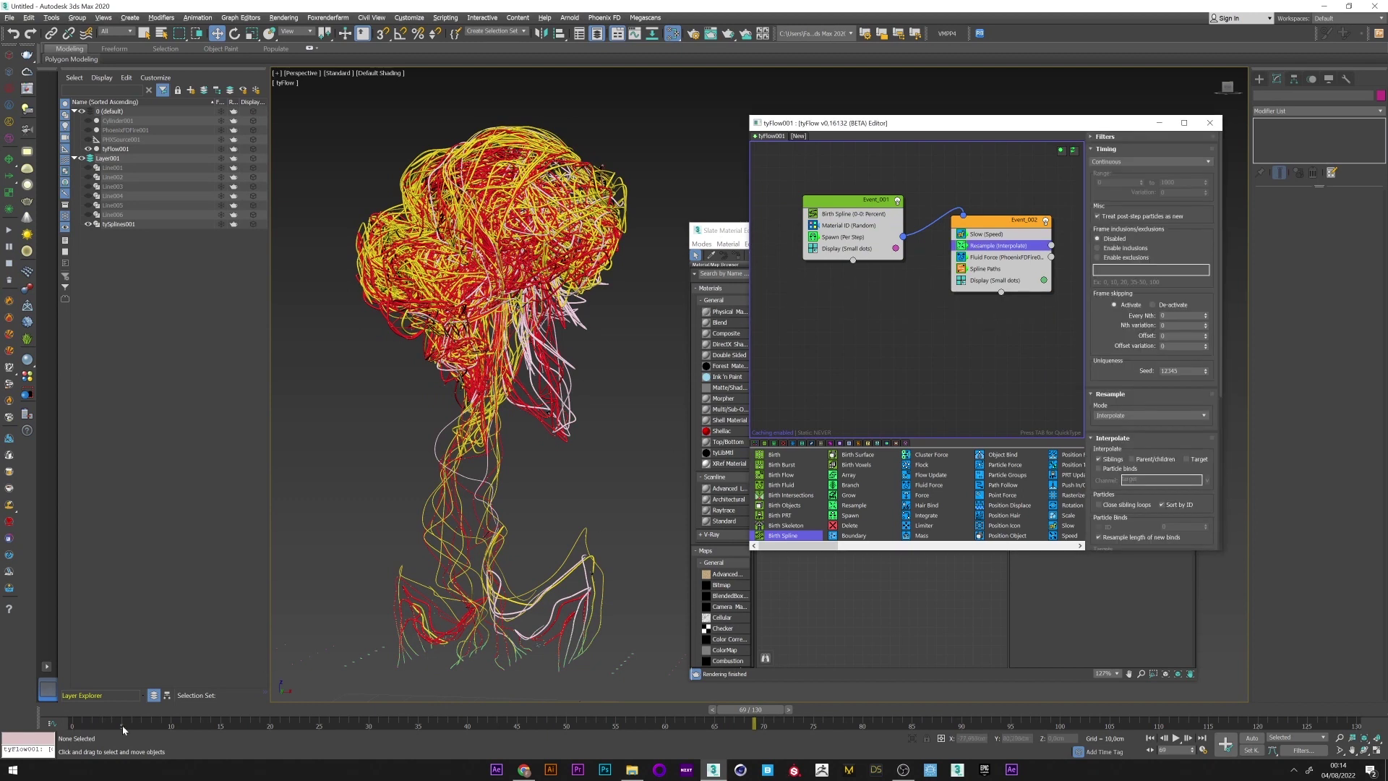
pyautogui.moveTo(122, 726); pyautogui.dragTo(714, 728)
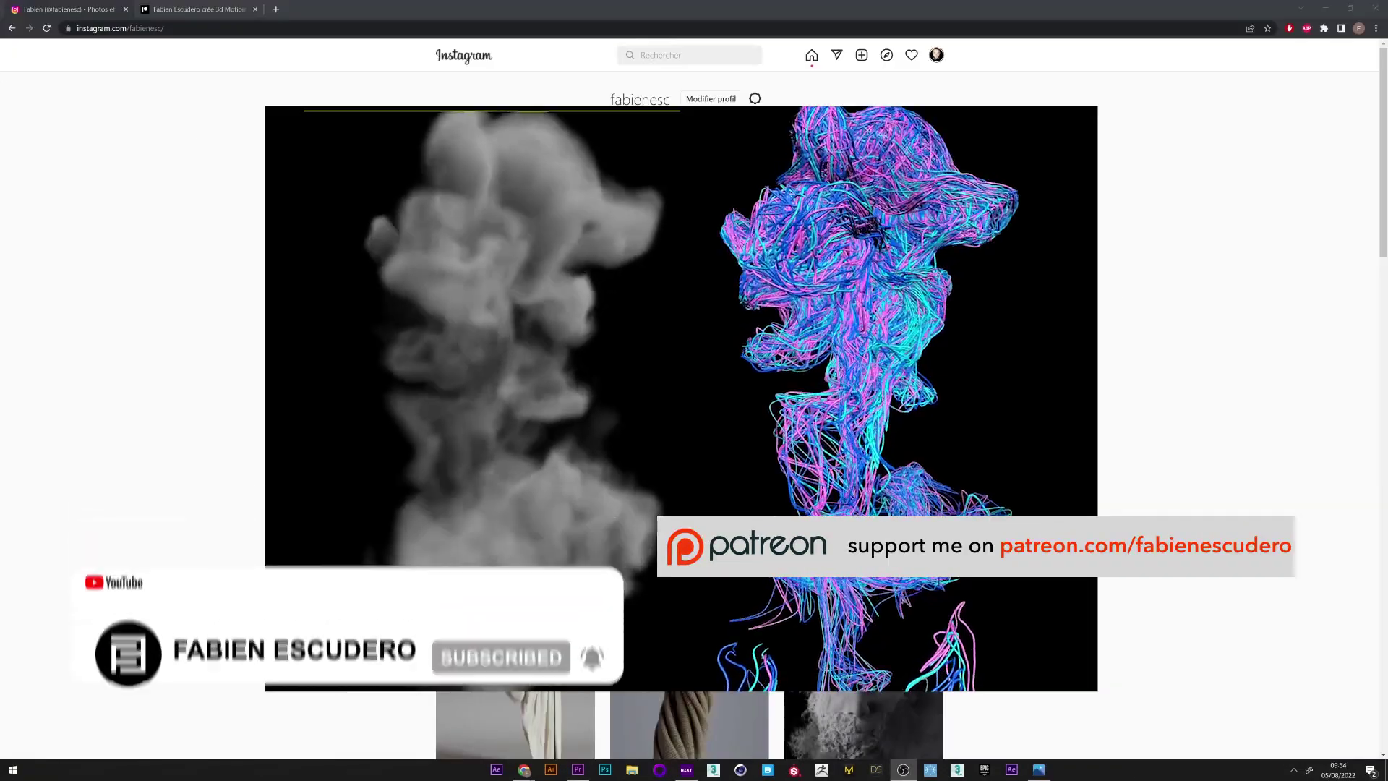
pyautogui.scroll(-10, 557, 72)
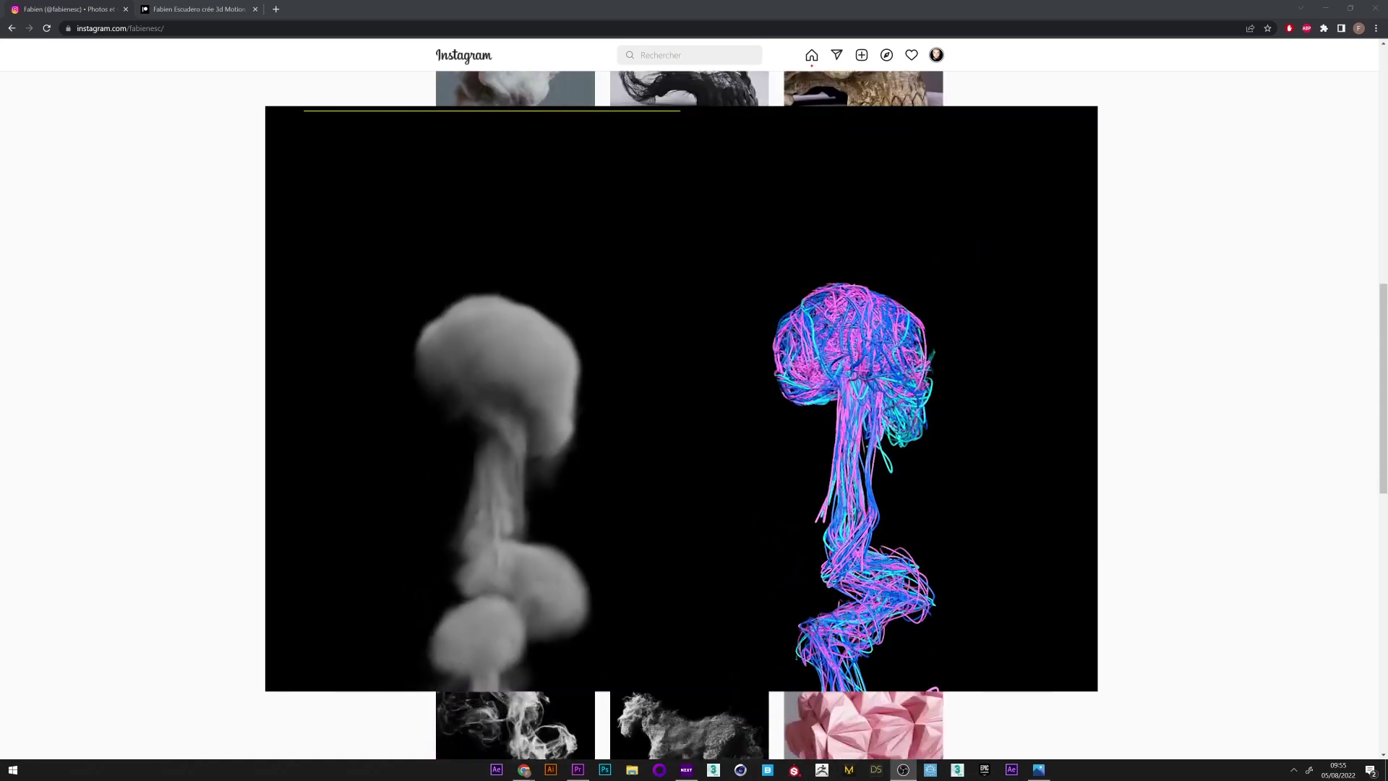
pyautogui.scroll(10, 1107, 460)
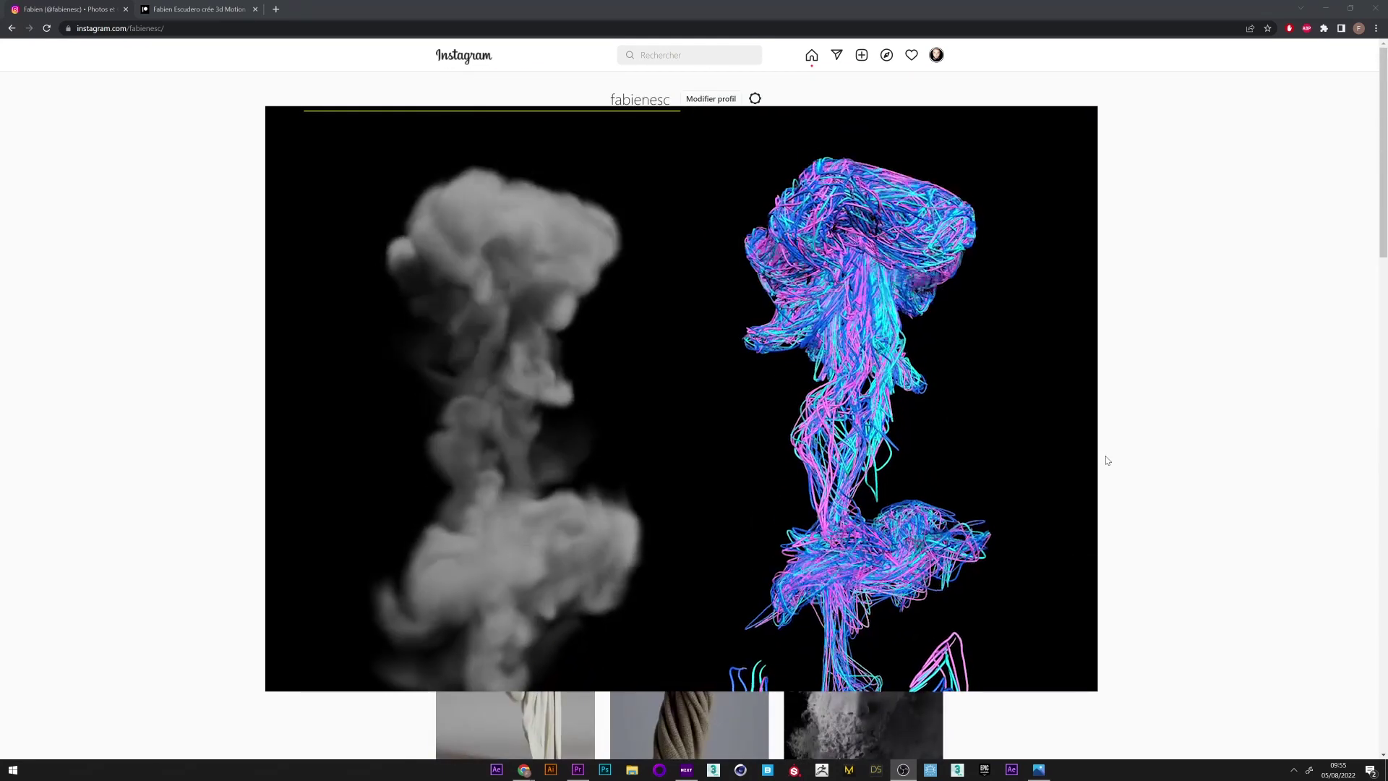